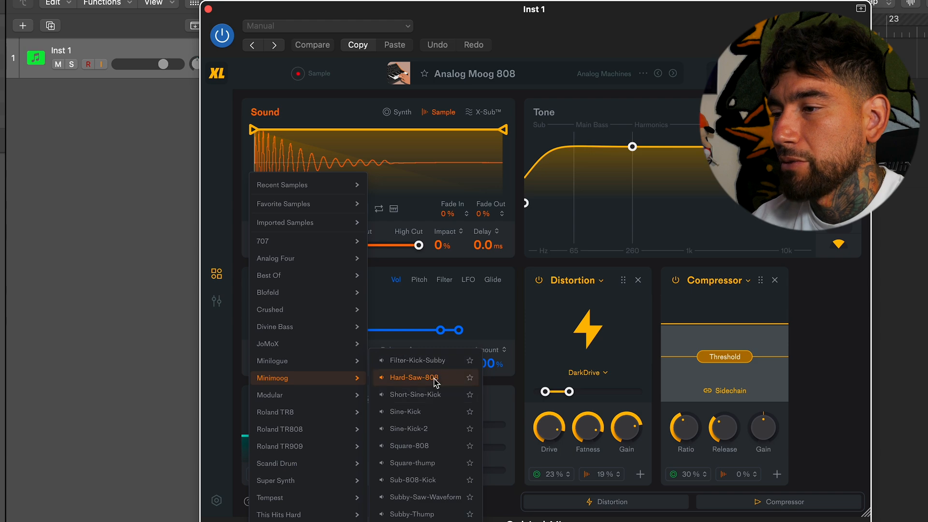
# Load the Minimoog Filter-Kick-Subby sample and audition it, checking the synth layer and trying the Impact control.
pyautogui.click(437, 366)
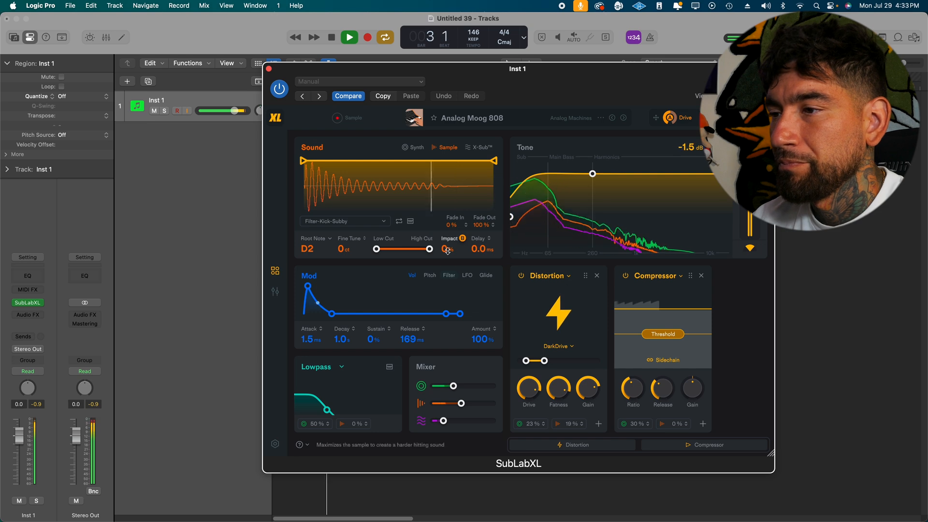
pyautogui.press('space')
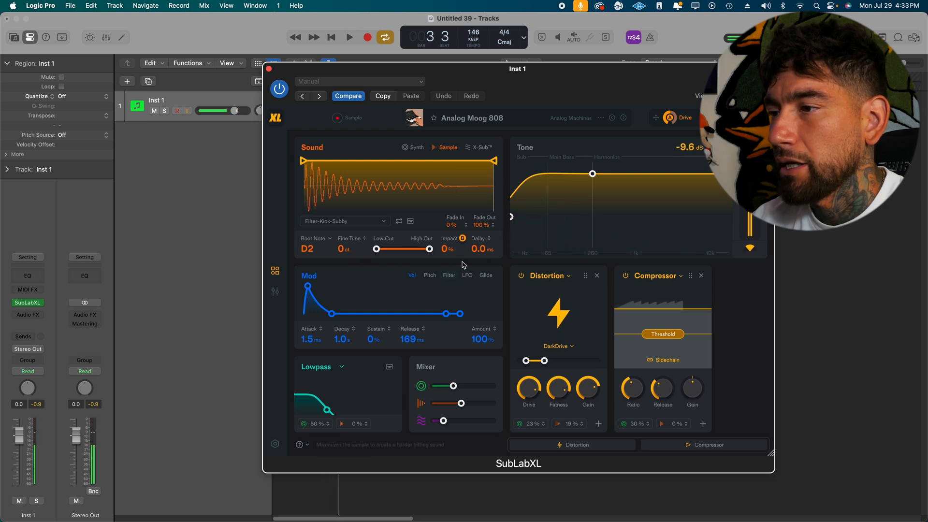
pyautogui.click(413, 147)
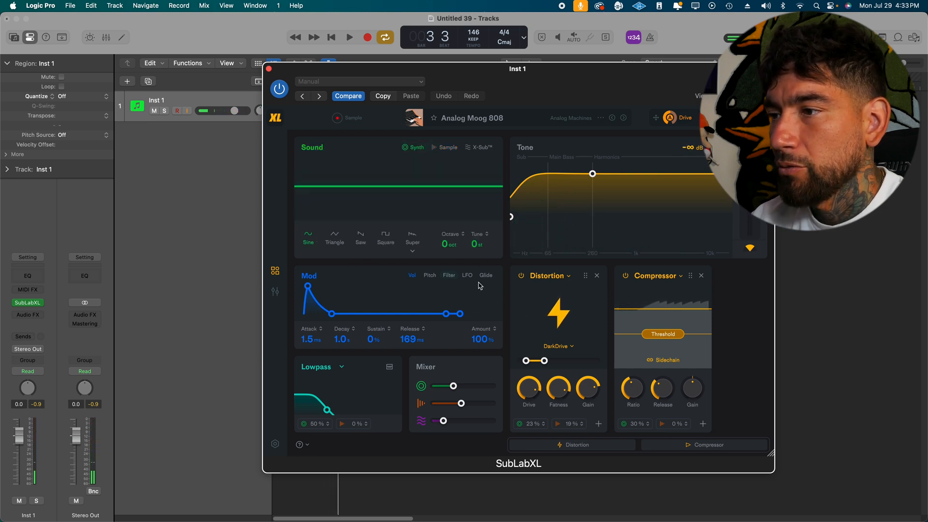
pyautogui.press('space')
pyautogui.moveTo(448, 250); pyautogui.dragTo(449, 237)
pyautogui.click(445, 147)
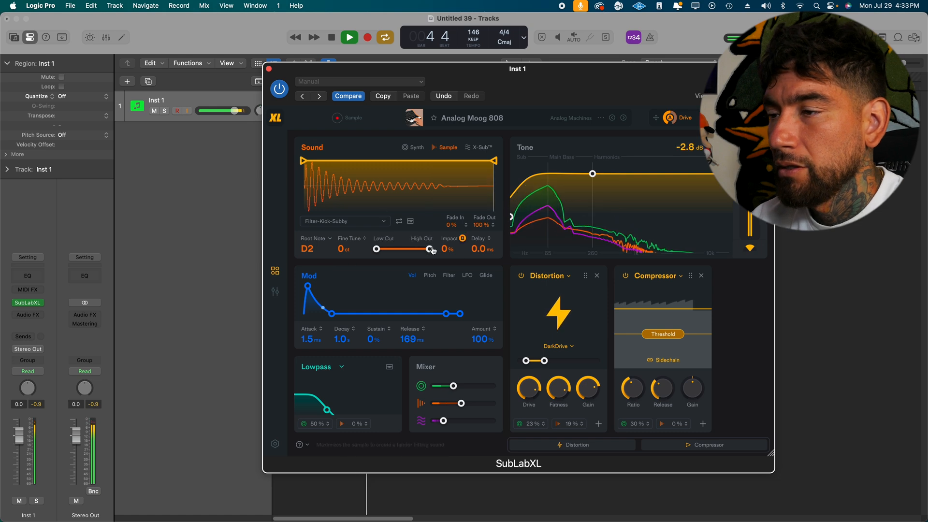
pyautogui.press('space')
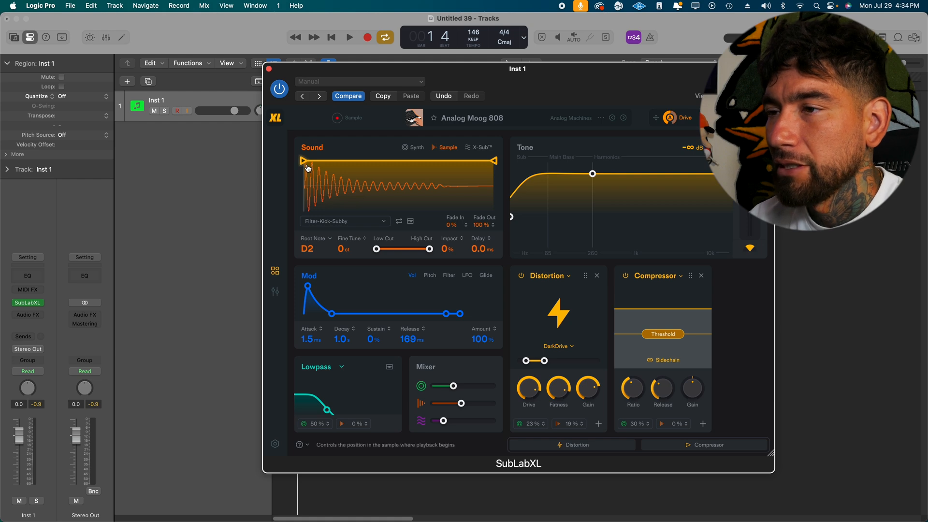
# Shape the sample with a 2% start offset, 3% fade-in, 75% fade-out, and cuts at 80 Hz and 2.4 kHz.
pyautogui.press('space')
pyautogui.moveTo(308, 168)
pyautogui.mouseDown()
pyautogui.moveTo(328, 165)
pyautogui.moveTo(312, 166)
pyautogui.mouseUp()
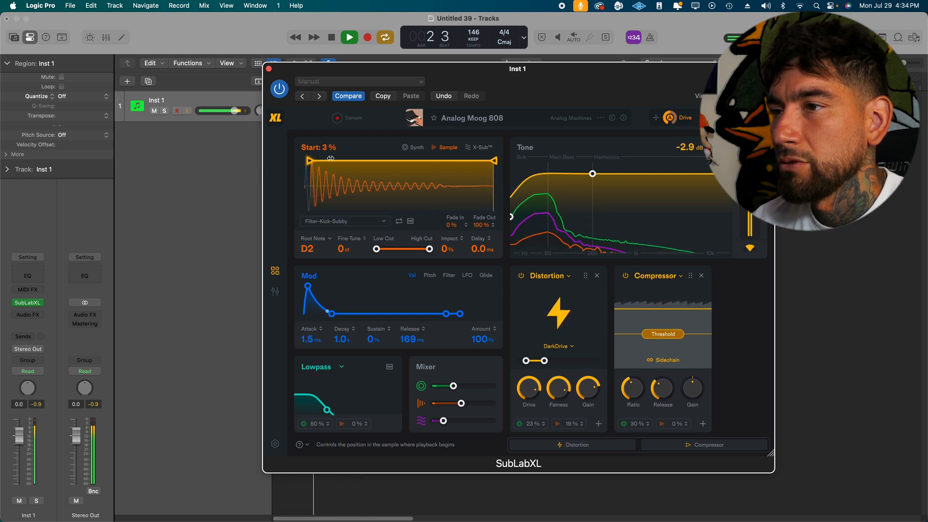
pyautogui.moveTo(452, 226); pyautogui.dragTo(454, 225)
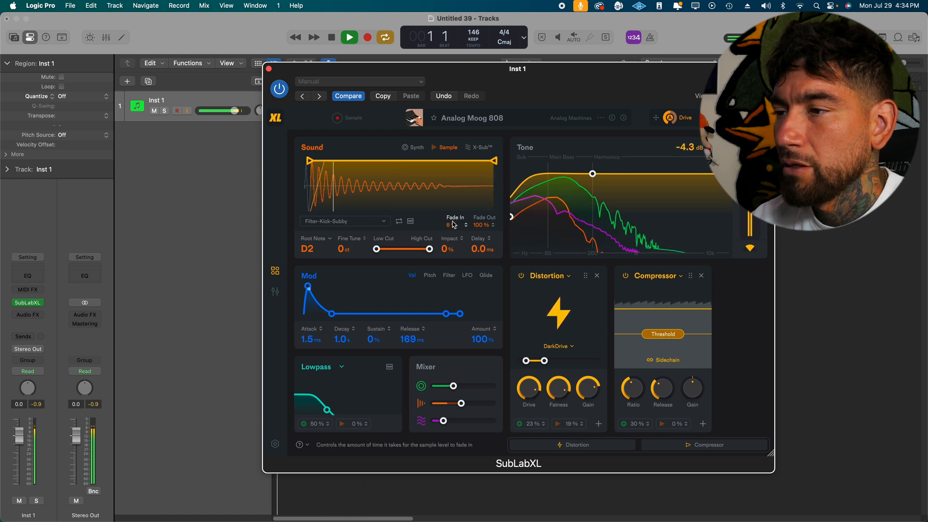
pyautogui.moveTo(429, 249); pyautogui.dragTo(397, 248)
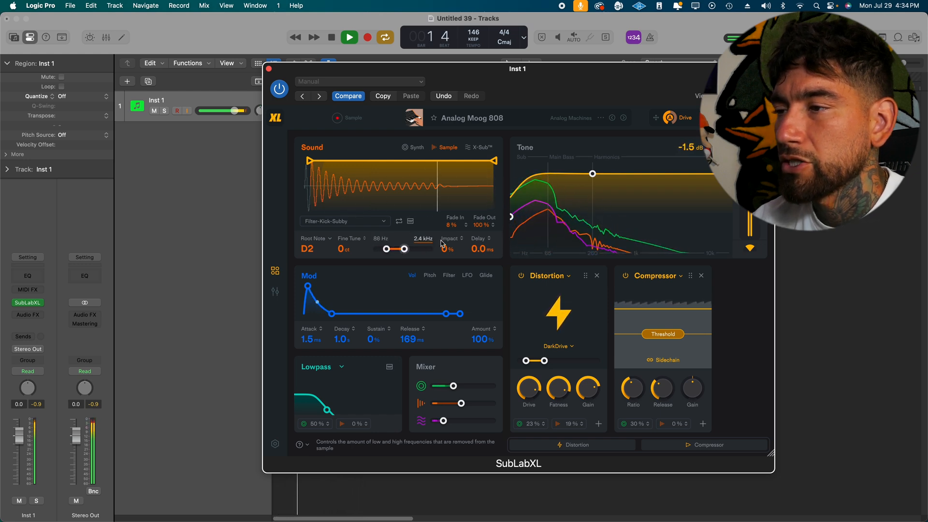
pyautogui.moveTo(456, 227); pyautogui.dragTo(481, 241)
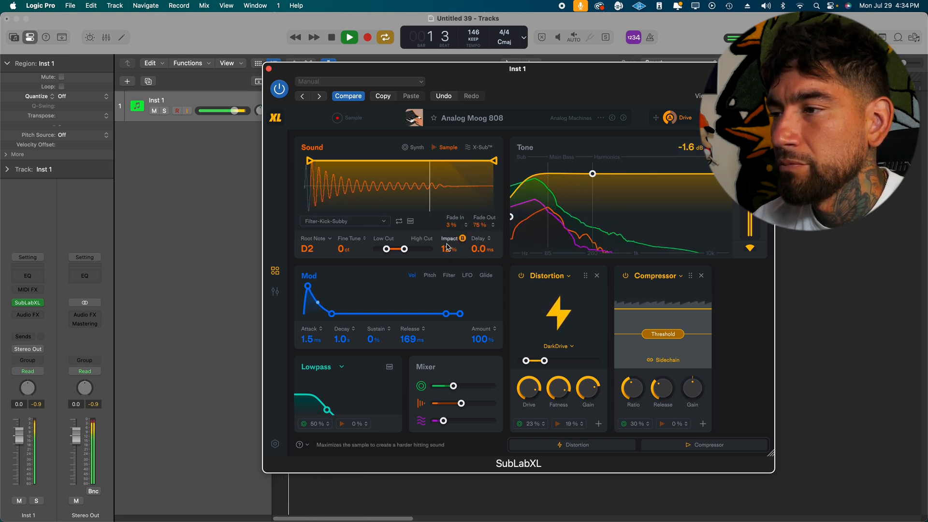
pyautogui.moveTo(315, 169)
pyautogui.mouseDown()
pyautogui.moveTo(392, 170)
pyautogui.moveTo(308, 172)
pyautogui.mouseUp()
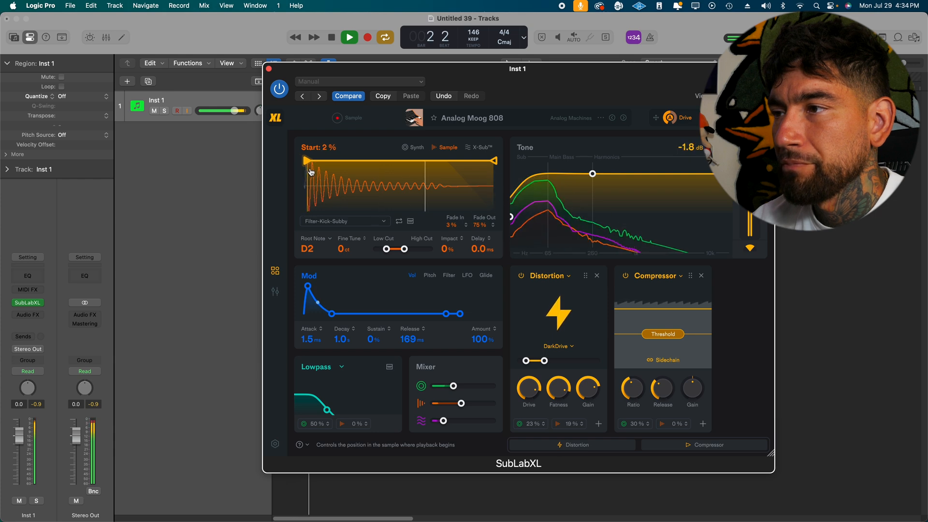
pyautogui.press('space')
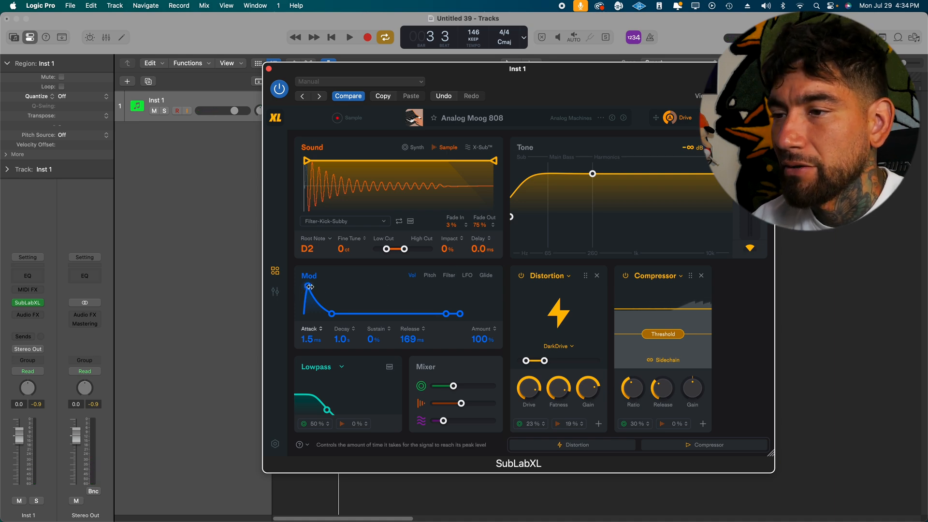
# Set the volume envelope to an 11 ms attack, 1.3 s decay and 16% sustain during playback.
pyautogui.press('space')
pyautogui.moveTo(310, 286); pyautogui.dragTo(289, 289)
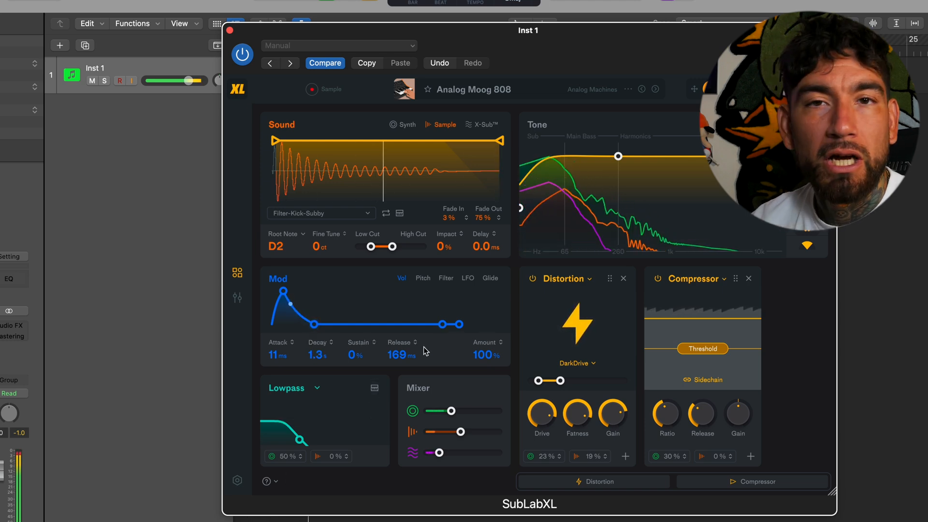
pyautogui.moveTo(354, 356)
pyautogui.mouseDown()
pyautogui.moveTo(353, 341)
pyautogui.moveTo(355, 358)
pyautogui.mouseUp()
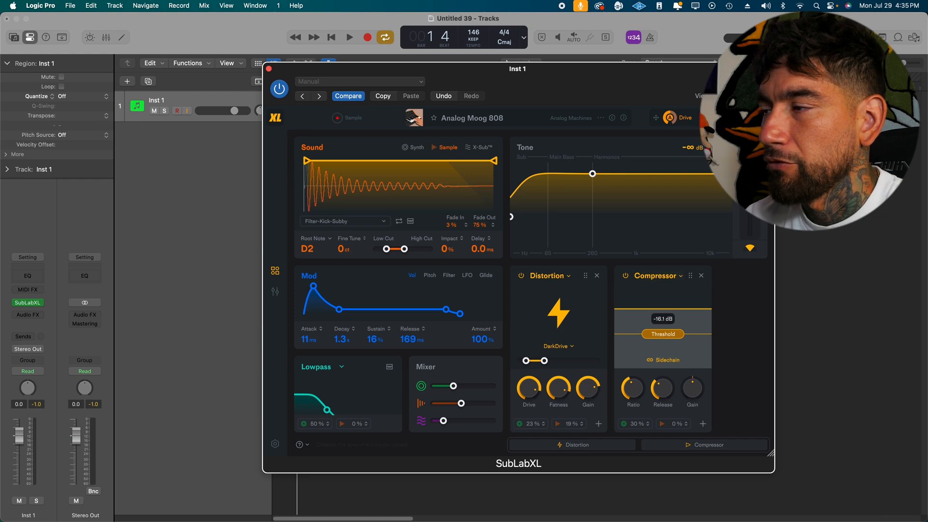
# Audition the loop and raise the X-Sub volume in the mixer.
pyautogui.moveTo(597, 256)
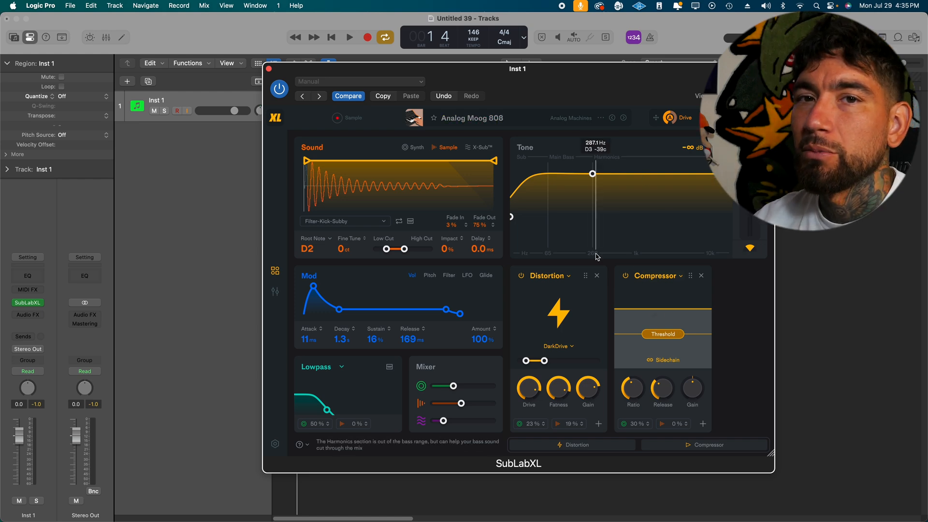
pyautogui.press('space')
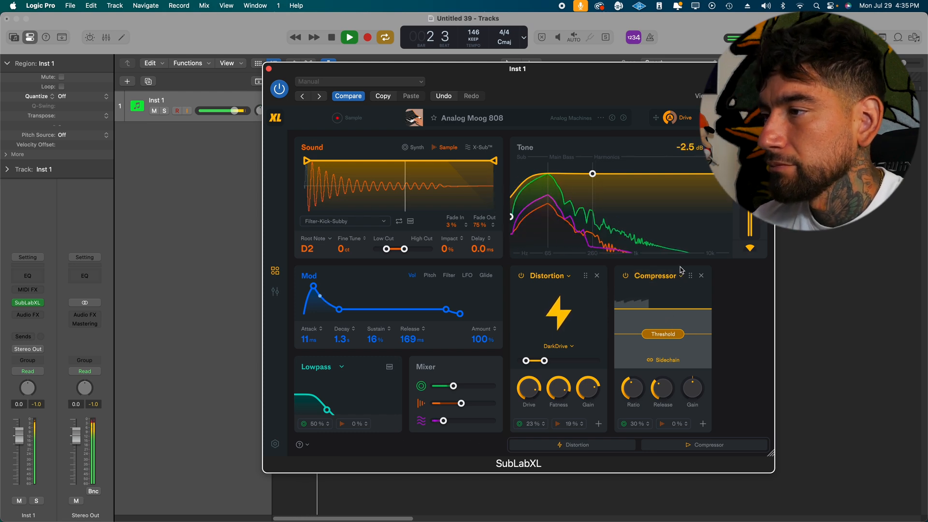
pyautogui.press('space')
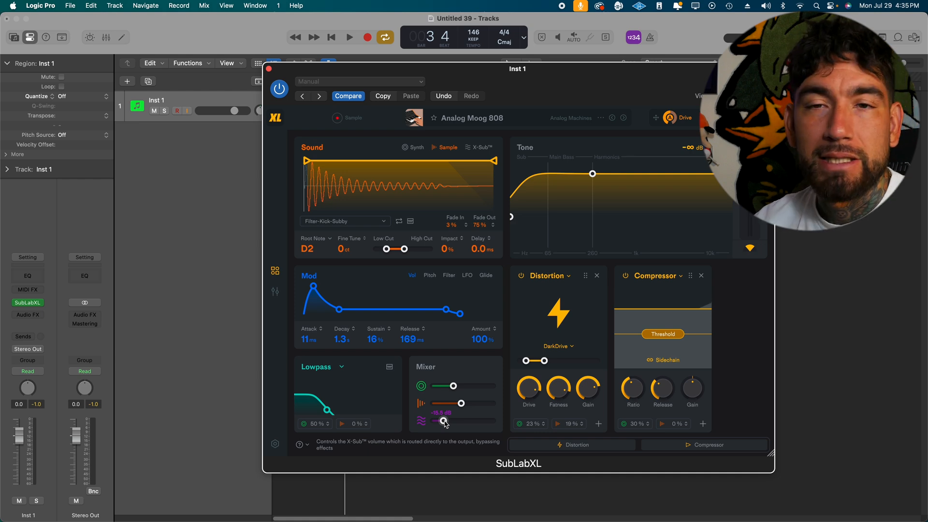
pyautogui.press('space')
pyautogui.moveTo(444, 423); pyautogui.dragTo(453, 421)
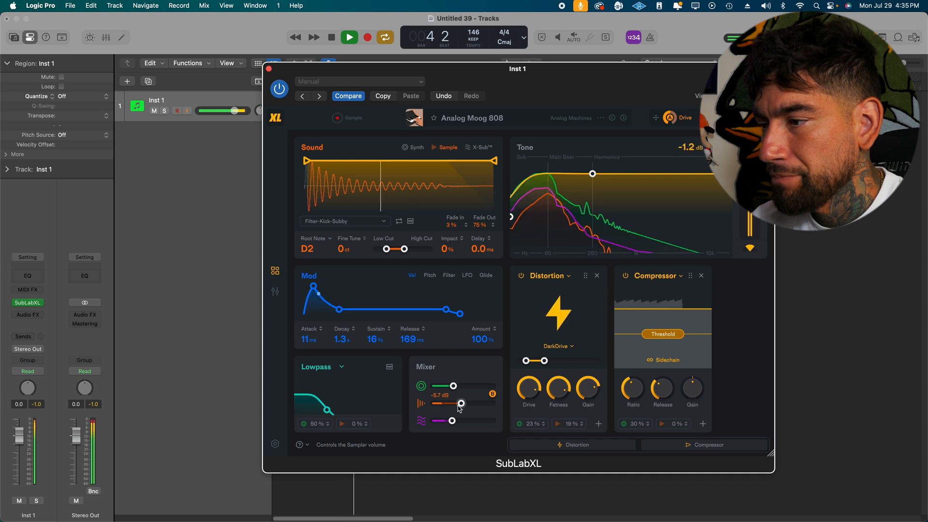
# Set the distortion's return to 0% for the sampler and 26% for the synth, and lower its Fatness.
pyautogui.press('space')
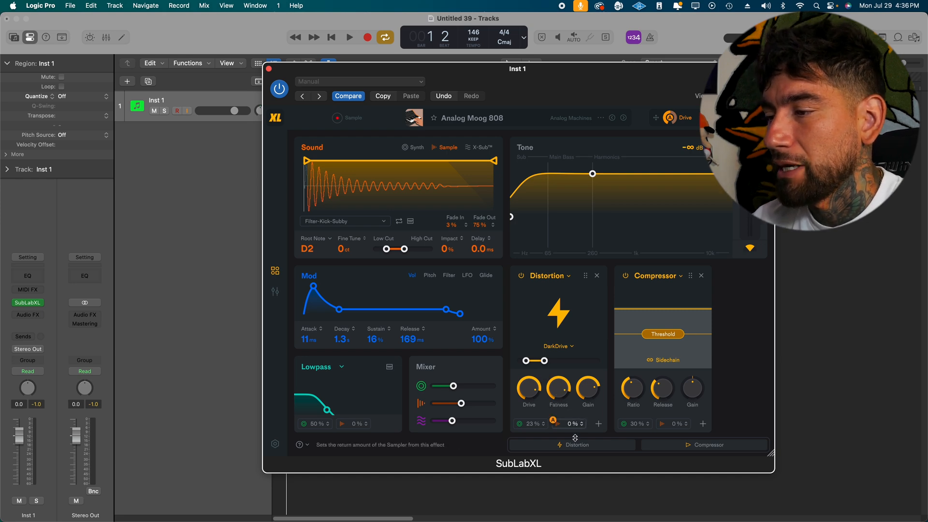
pyautogui.press('space')
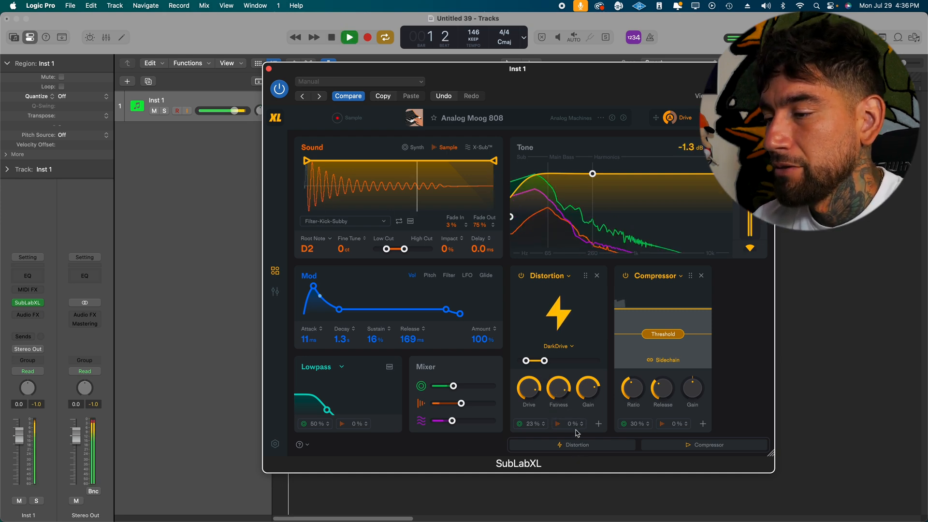
pyautogui.moveTo(532, 424)
pyautogui.mouseDown()
pyautogui.moveTo(535, 412)
pyautogui.moveTo(535, 424)
pyautogui.mouseUp()
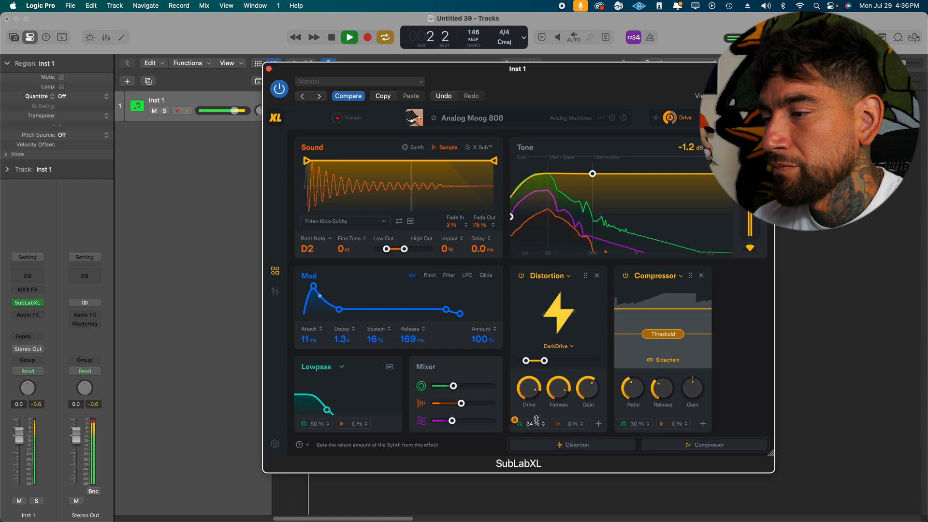
pyautogui.moveTo(528, 423); pyautogui.dragTo(528, 424)
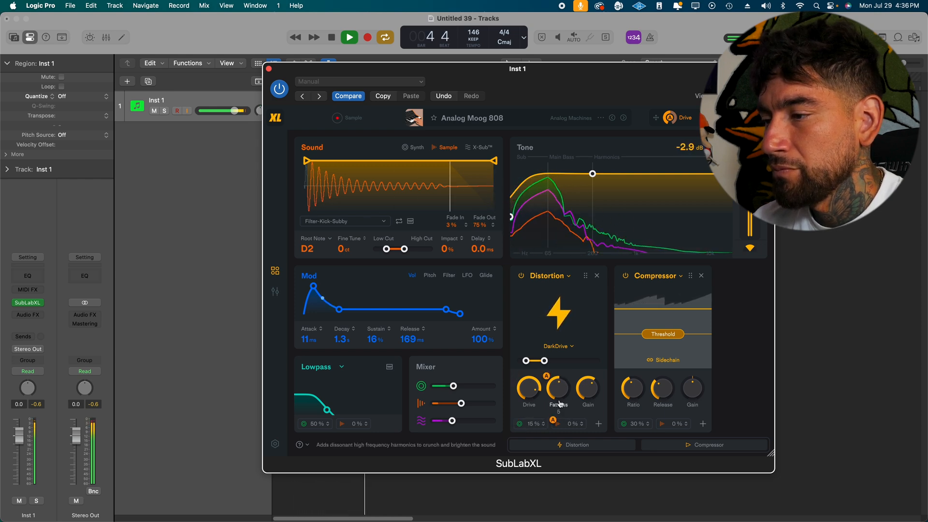
pyautogui.moveTo(532, 423); pyautogui.dragTo(530, 416)
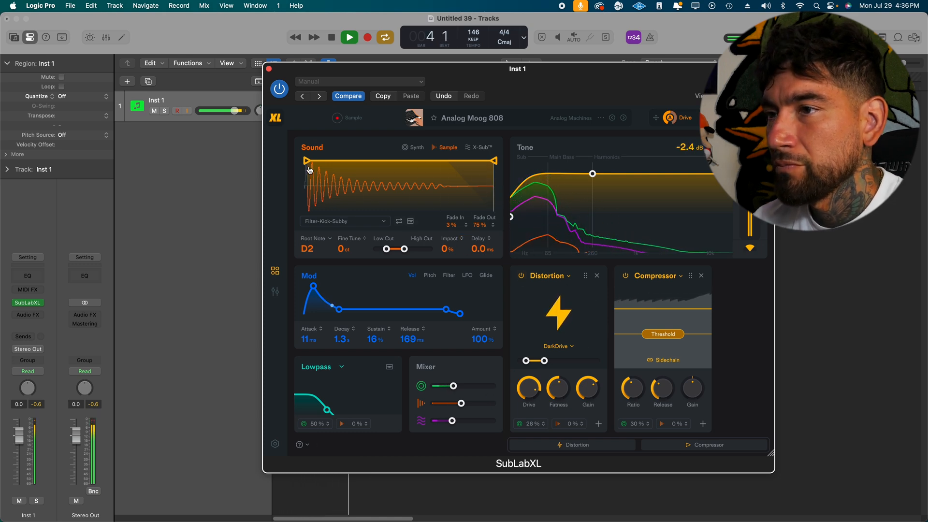
# Play the loop while checking the compressor's ratio and threshold.
pyautogui.press('space')
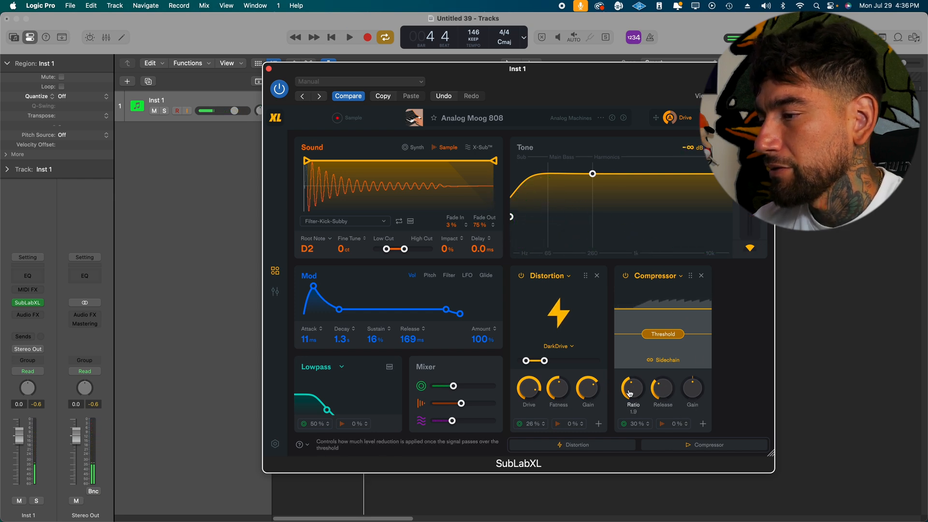
pyautogui.press('space')
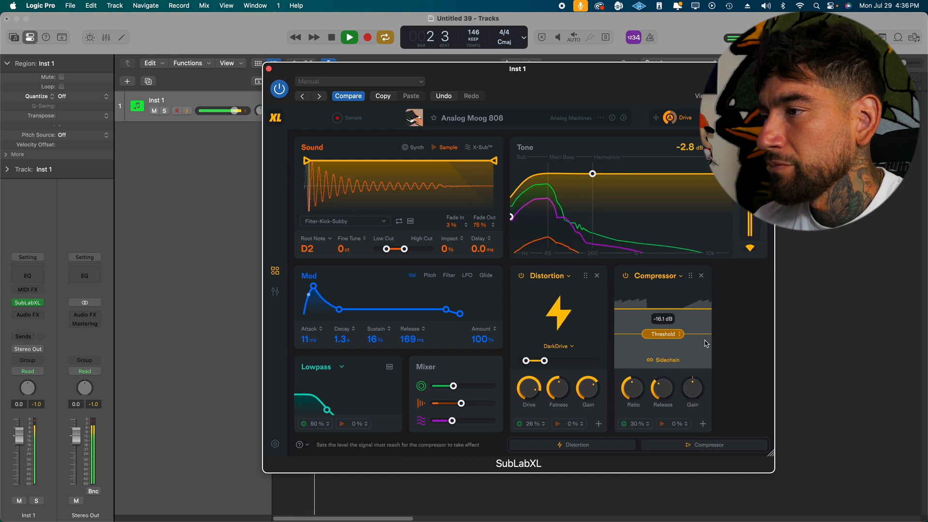
pyautogui.press('space')
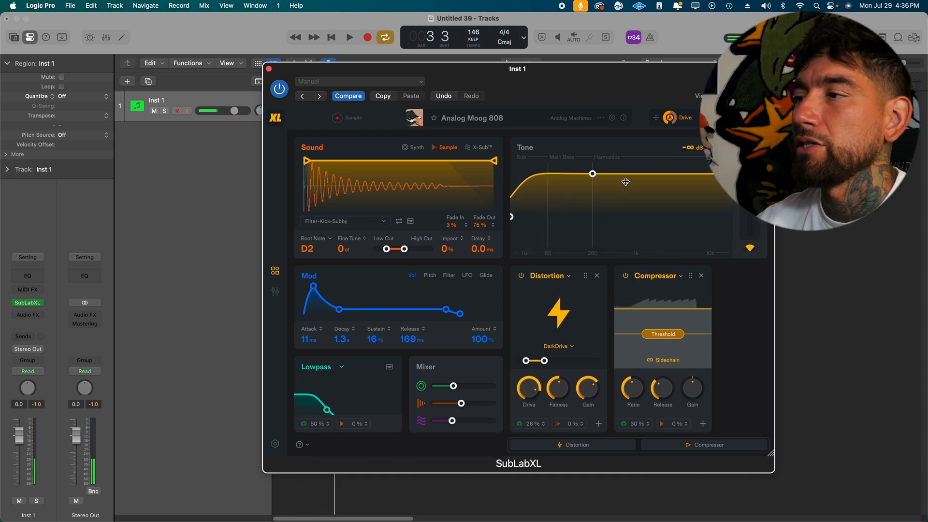
# Raise the low shelf and pull down the high shelf in the Tone EQ while the loop plays.
pyautogui.press('space')
pyautogui.moveTo(517, 220); pyautogui.dragTo(521, 220)
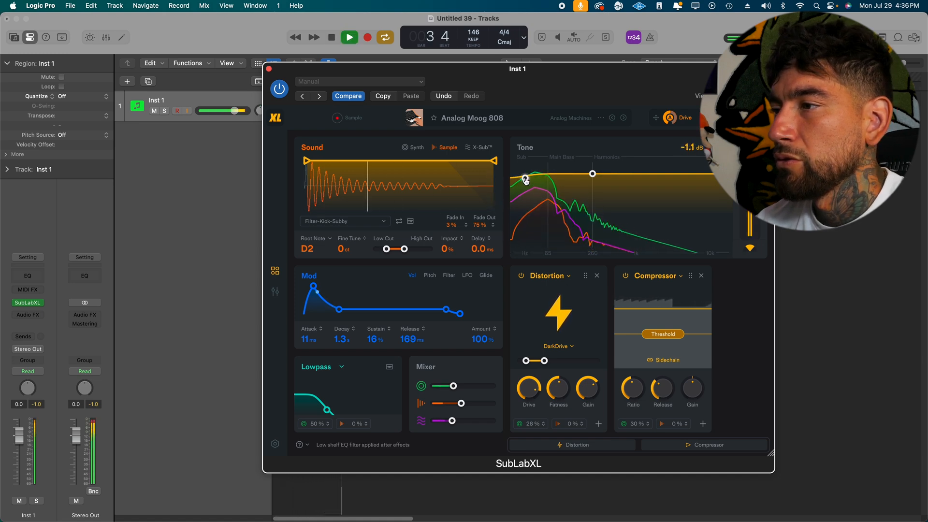
pyautogui.moveTo(593, 174)
pyautogui.mouseDown()
pyautogui.moveTo(596, 202)
pyautogui.moveTo(595, 188)
pyautogui.mouseUp()
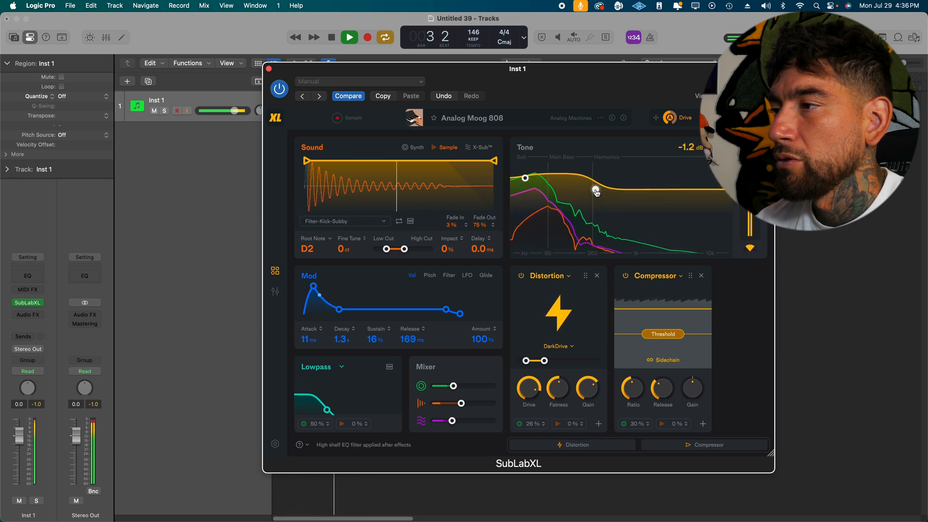
pyautogui.press('space')
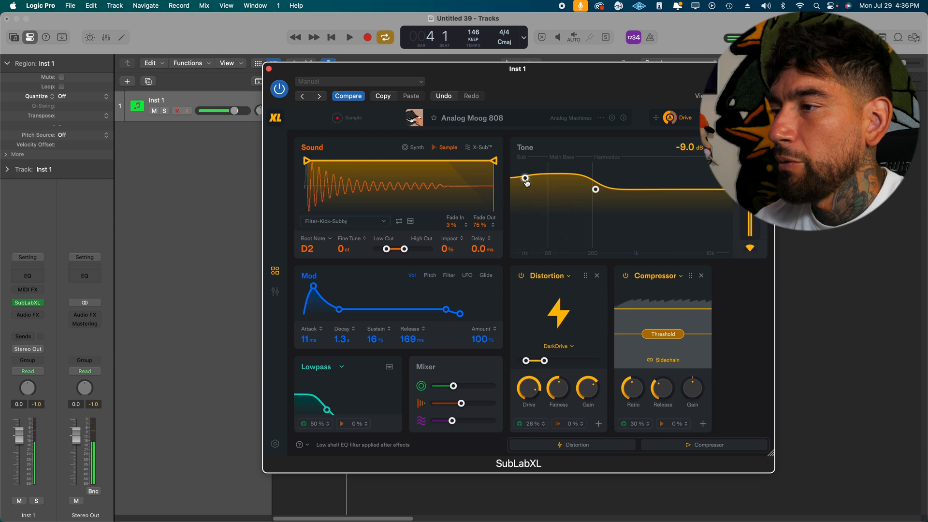
# Readjust the Tone low shelf to a mild cut at the sub end and lower the high shelf further.
pyautogui.moveTo(525, 181); pyautogui.dragTo(546, 177)
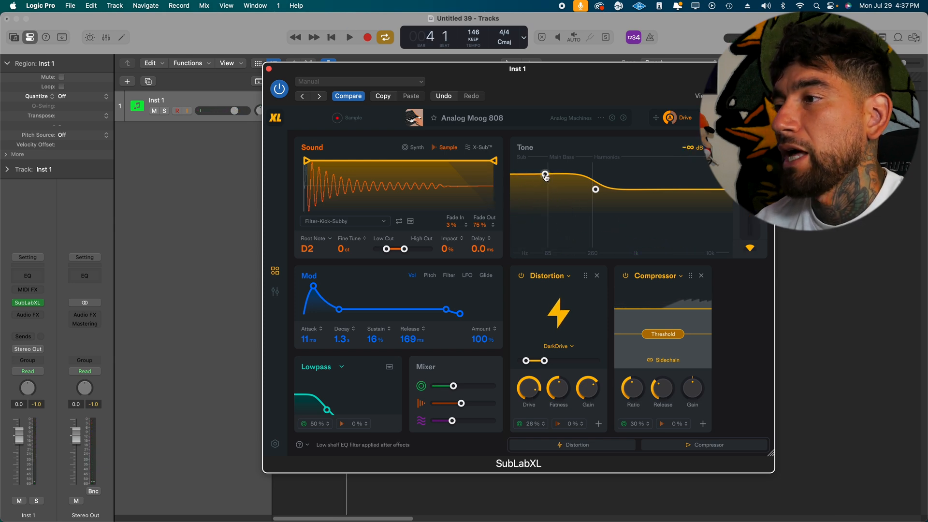
pyautogui.press('space')
pyautogui.moveTo(545, 177); pyautogui.dragTo(512, 225)
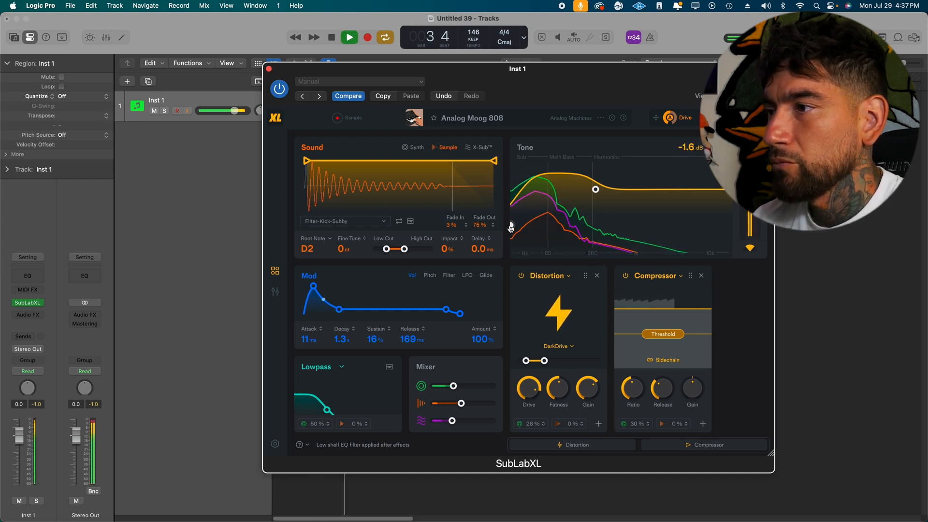
pyautogui.moveTo(509, 218); pyautogui.dragTo(505, 209)
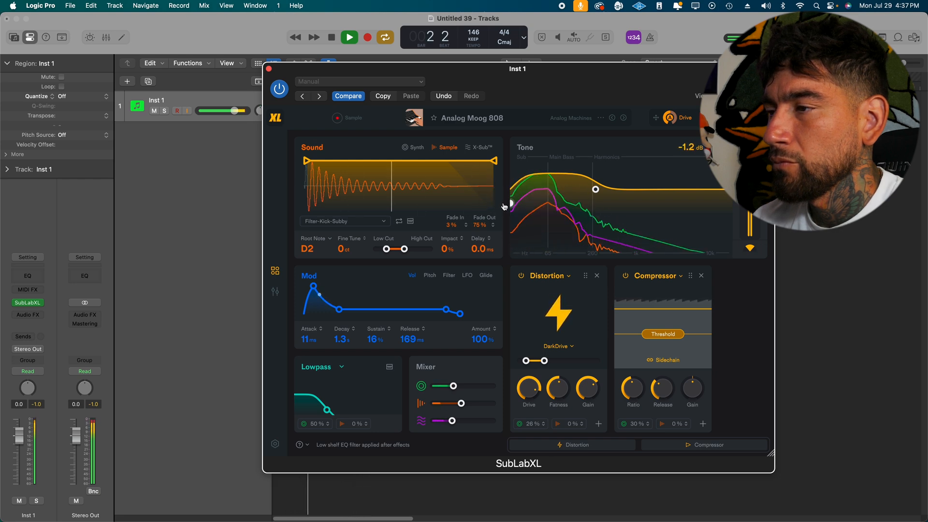
pyautogui.moveTo(504, 207); pyautogui.dragTo(510, 195)
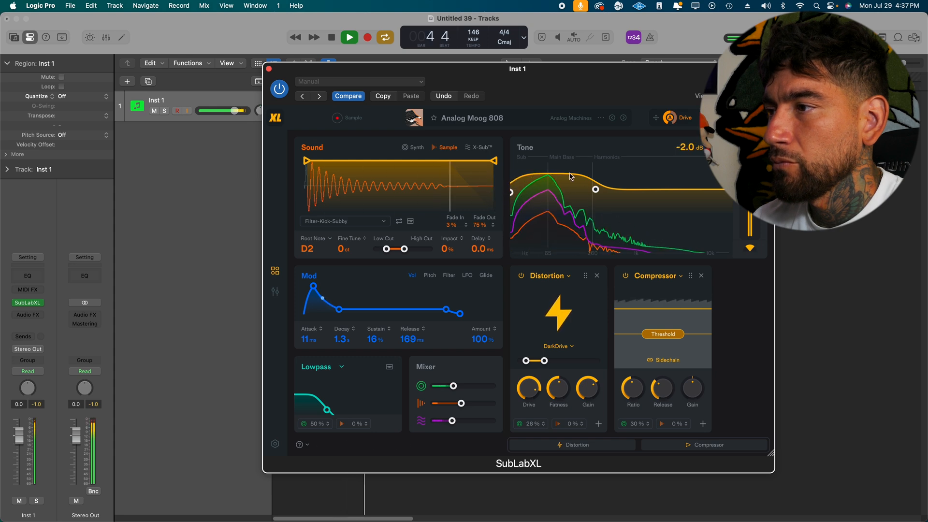
pyautogui.moveTo(595, 189)
pyautogui.mouseDown()
pyautogui.moveTo(570, 169)
pyautogui.moveTo(602, 193)
pyautogui.moveTo(597, 203)
pyautogui.mouseUp()
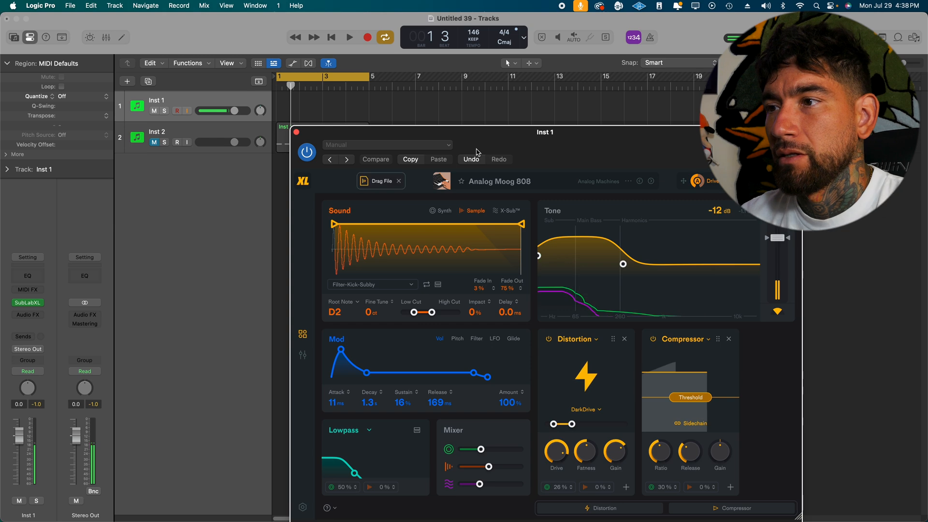
# Place the recorded 808 audio file on a new audio track at bar 1 and close the plug-in window.
pyautogui.moveTo(381, 181); pyautogui.dragTo(281, 201)
pyautogui.click(281, 200)
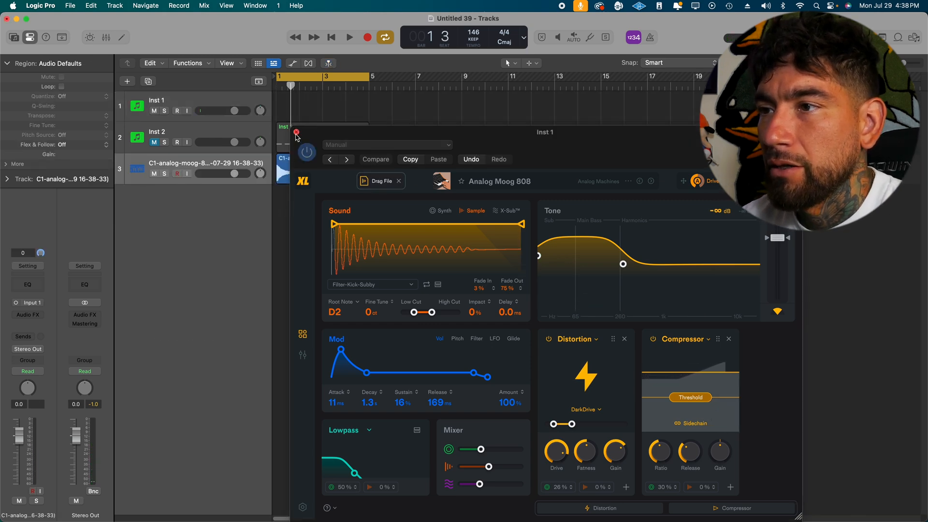
pyautogui.click(297, 132)
# Solo the new 808 audio track and play it back.
pyautogui.click(165, 174)
pyautogui.click(265, 163)
pyautogui.press('space')
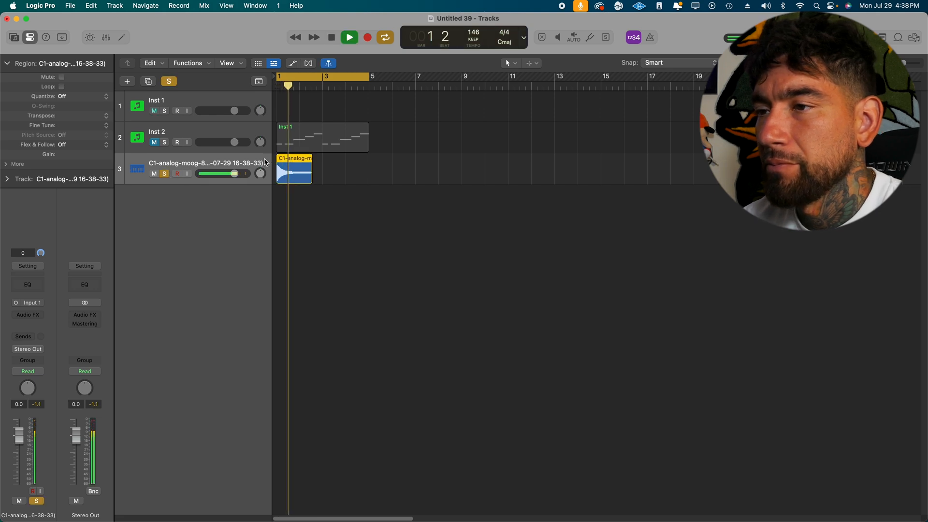
# Replay the soloed 808 audio track and stop playback.
pyautogui.press('space')
pyautogui.press('space')
pyautogui.press('space')
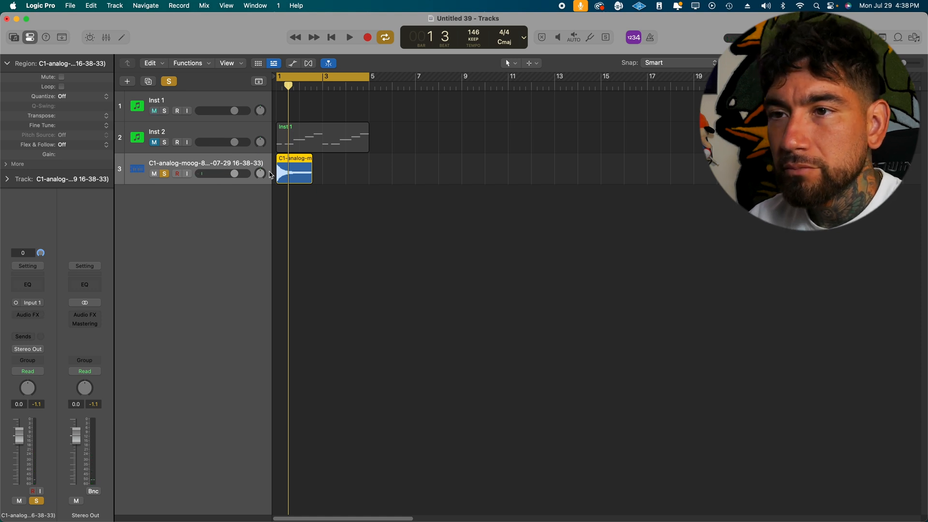
# Create a second audio track, copy the 808 region onto it at bar 1 unsoloed, and reselect the original 808 track.
pyautogui.click(149, 82)
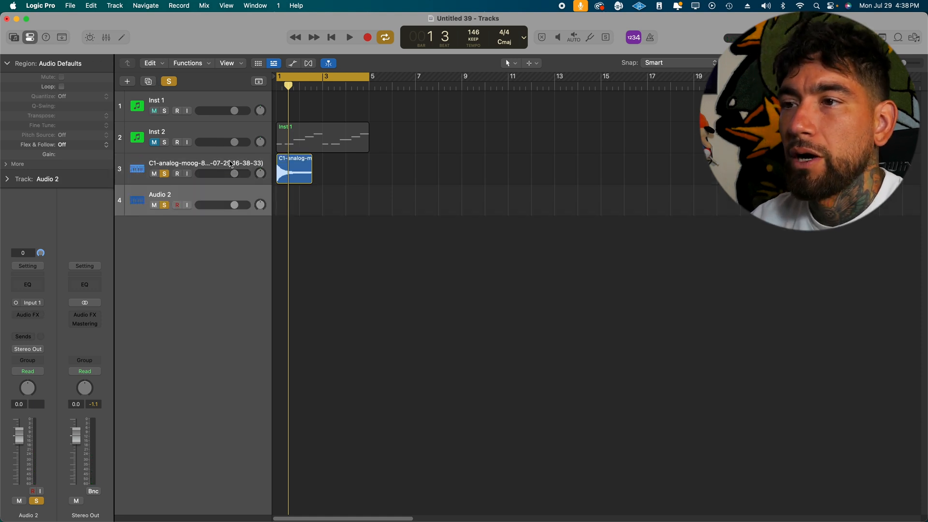
pyautogui.moveTo(287, 174); pyautogui.dragTo(288, 201)
pyautogui.click(165, 205)
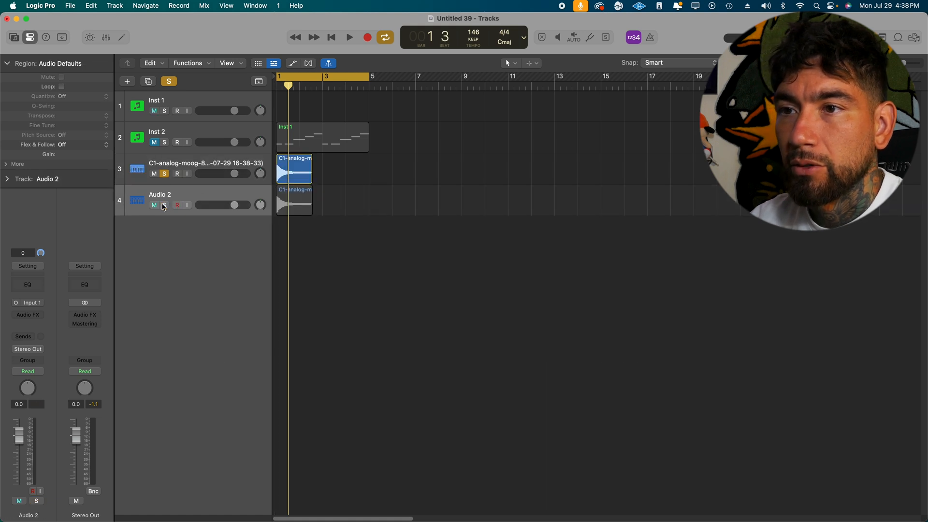
pyautogui.click(174, 166)
pyautogui.click(177, 100)
pyautogui.click(215, 165)
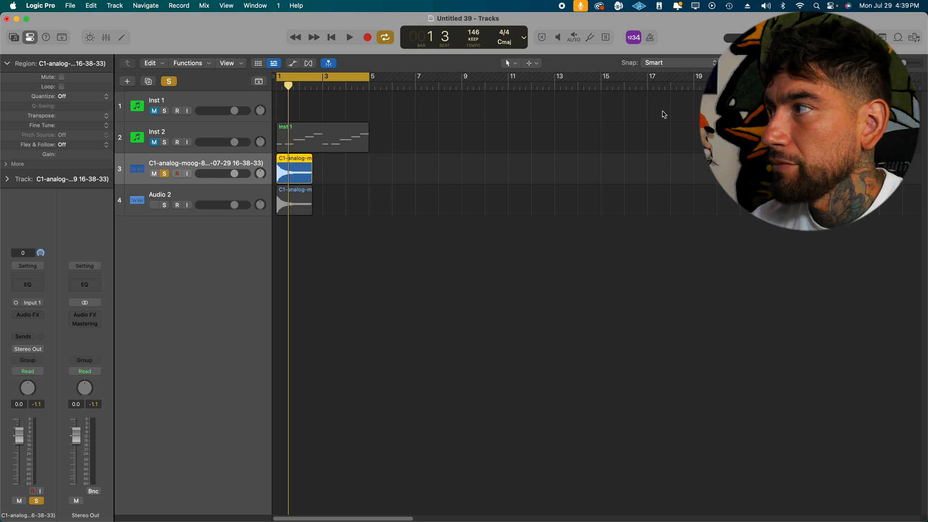
# Play the original 808 track with the timeline zoomed in horizontally, and stop it.
pyautogui.moveTo(908, 62); pyautogui.dragTo(910, 62)
pyautogui.press('space')
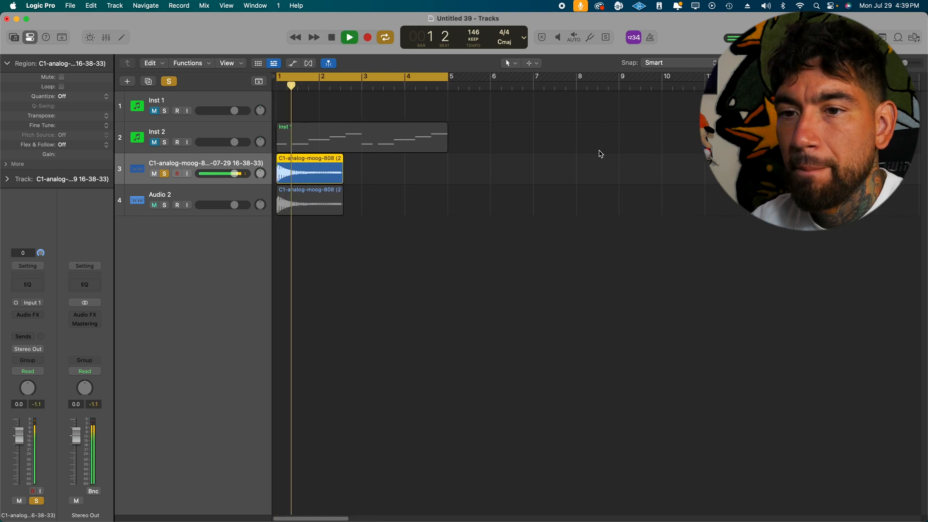
pyautogui.press('space')
# Insert the Thermal plug-in on the original 808 audio track and reposition its window so the preset name is accessible.
pyautogui.click(19, 319)
pyautogui.moveTo(60, 359)
pyautogui.click(135, 360)
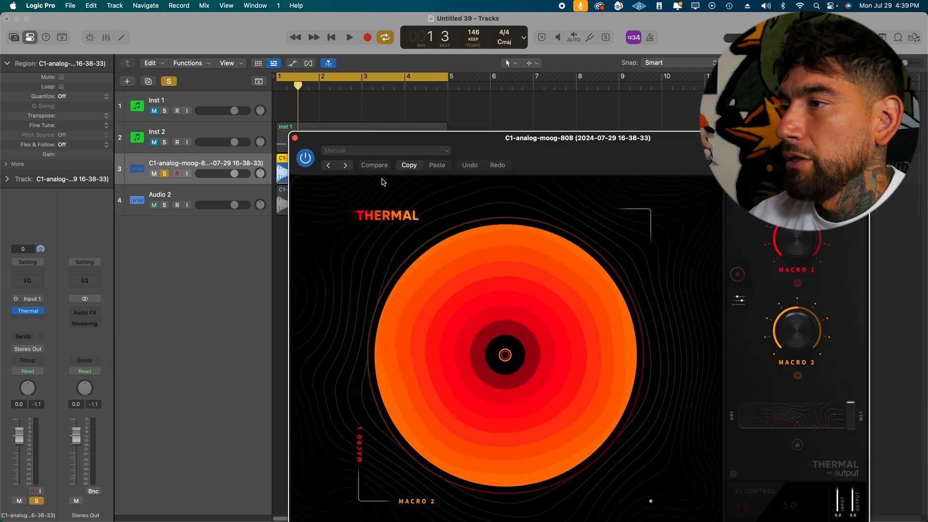
pyautogui.moveTo(544, 166); pyautogui.dragTo(466, 99)
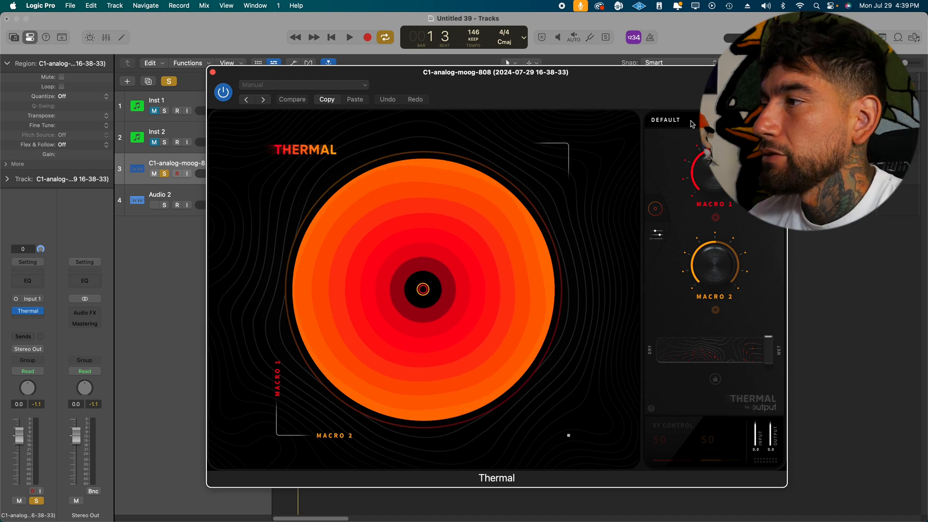
pyautogui.moveTo(606, 99); pyautogui.dragTo(585, 63)
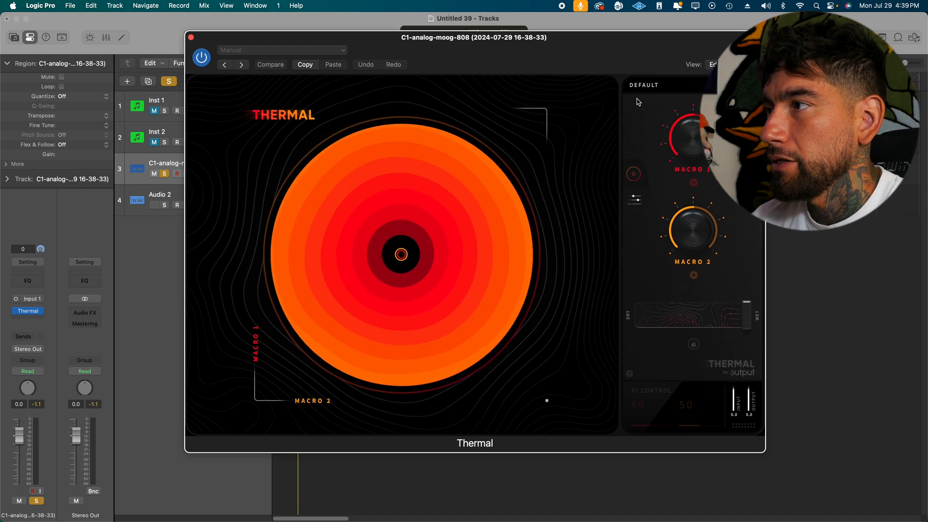
# Load the Beef preset from Thermal's Hell Breaker category.
pyautogui.click(644, 85)
pyautogui.scroll(-5, 286, 232)
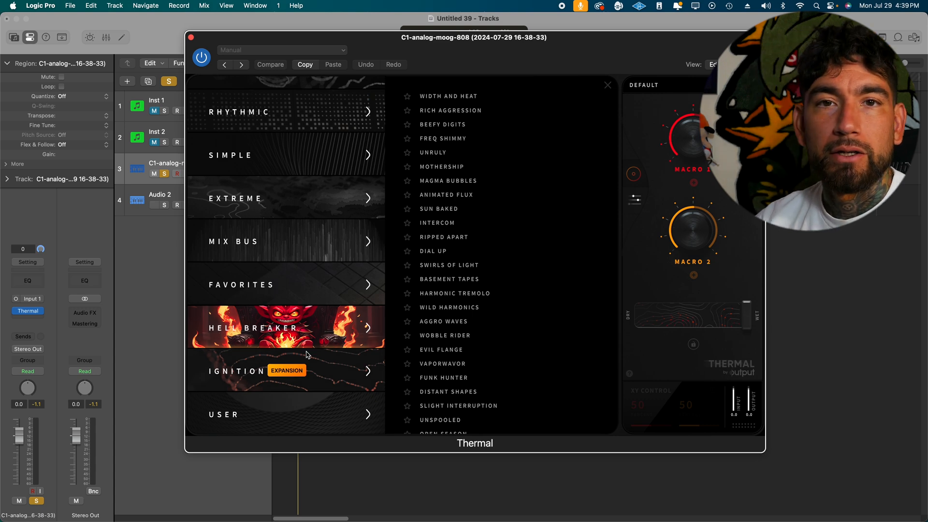
pyautogui.click(322, 329)
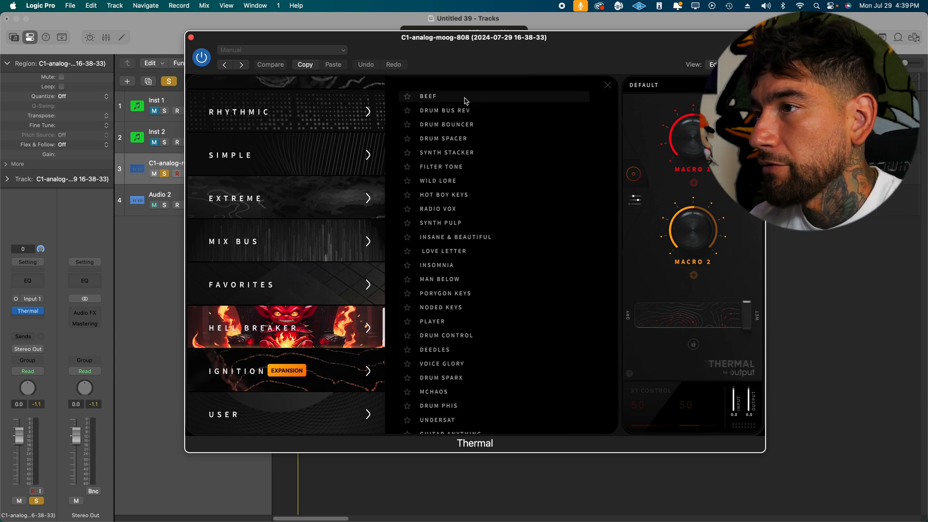
pyautogui.click(489, 96)
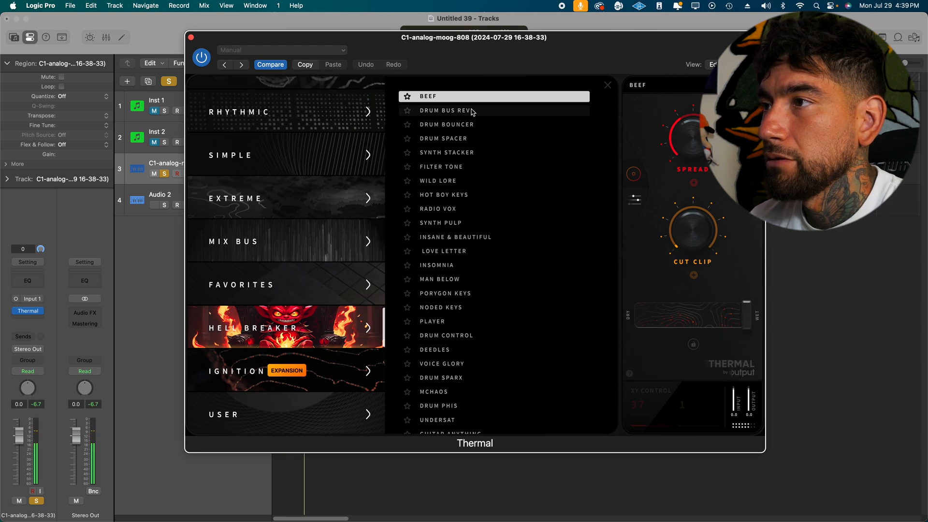
# Try the Drum Bus Rev preset on the 808 with the dry/wet mix at 82 percent.
pyautogui.moveTo(507, 61); pyautogui.dragTo(570, 73)
pyautogui.click(534, 126)
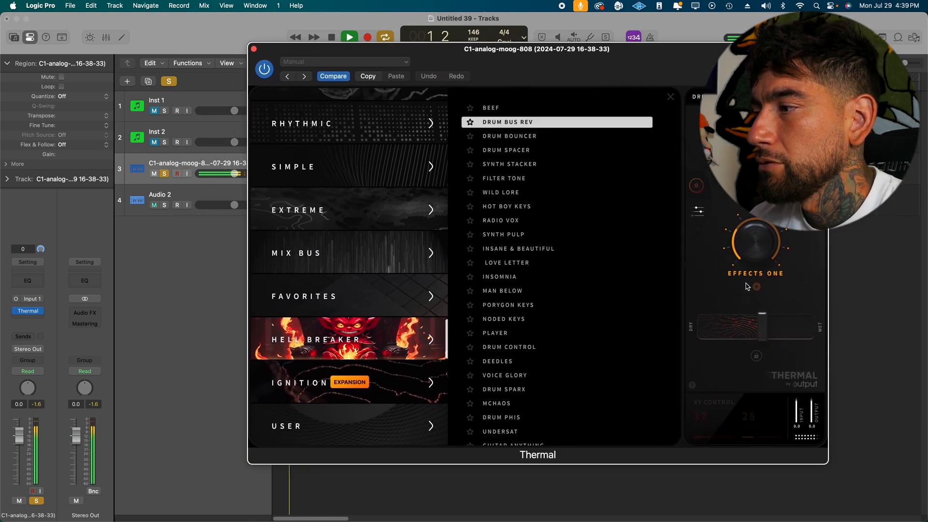
pyautogui.moveTo(764, 328); pyautogui.dragTo(786, 329)
pyautogui.press('space')
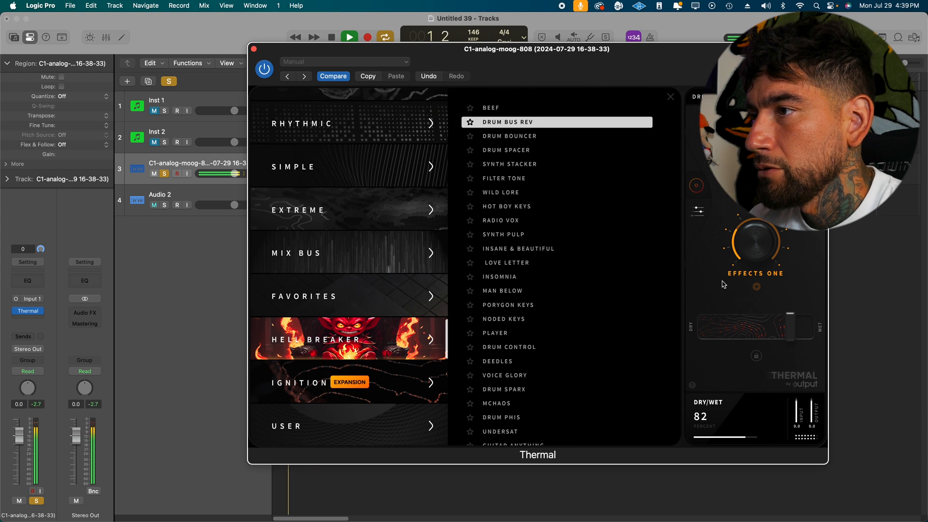
# Try the Drum Bouncer preset, adjusting both macros and ending with dry/wet at 18 percent and the Frequency macro at 9 percent.
pyautogui.click(538, 136)
pyautogui.moveTo(564, 72); pyautogui.dragTo(507, 60)
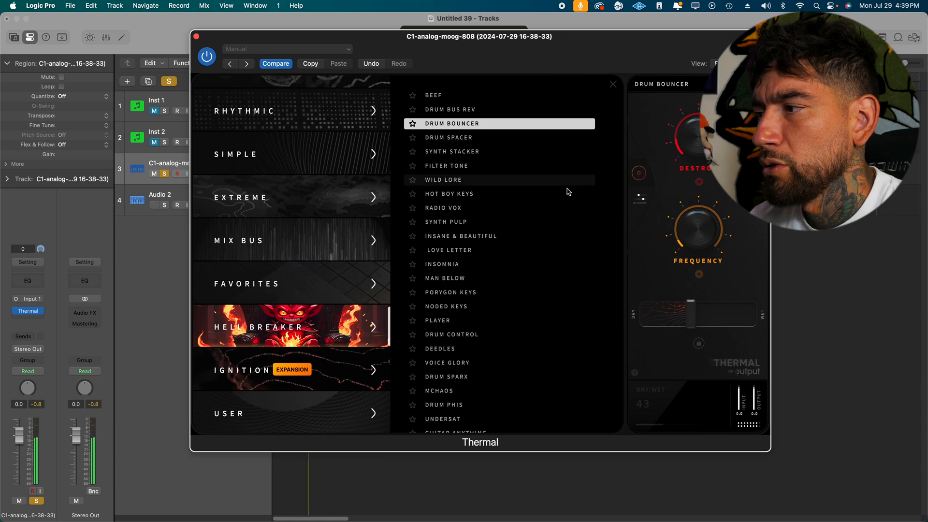
pyautogui.moveTo(691, 305); pyautogui.dragTo(730, 306)
pyautogui.moveTo(685, 238); pyautogui.dragTo(685, 203)
pyautogui.moveTo(692, 130); pyautogui.dragTo(692, 104)
pyautogui.moveTo(707, 225); pyautogui.dragTo(701, 270)
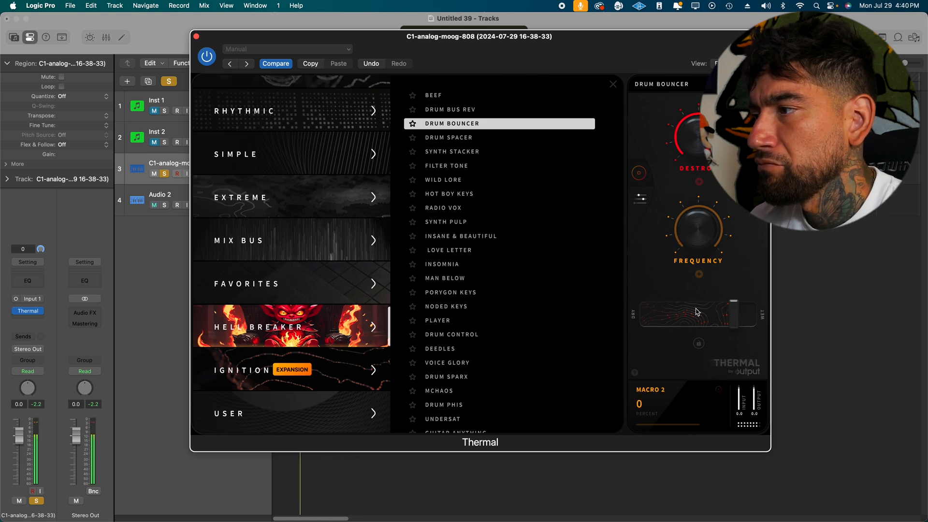
pyautogui.moveTo(733, 313); pyautogui.dragTo(665, 311)
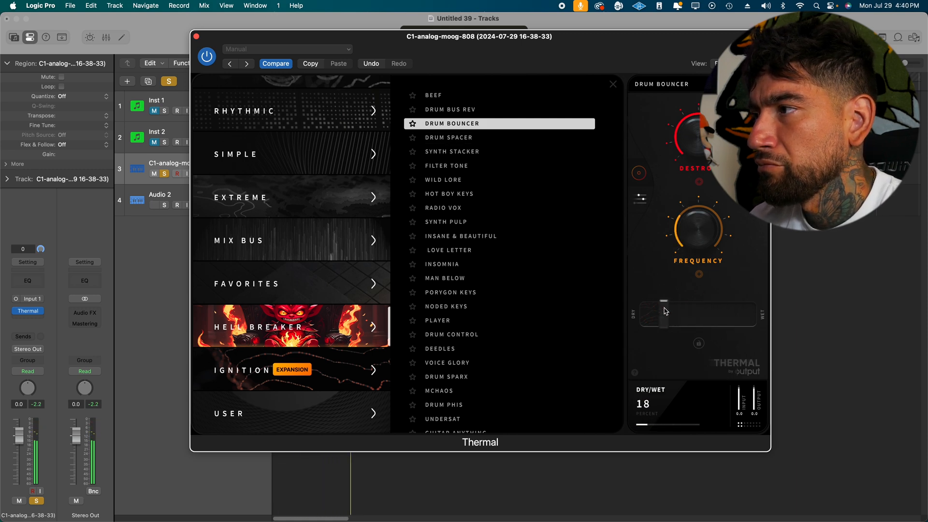
pyautogui.moveTo(690, 150); pyautogui.dragTo(692, 159)
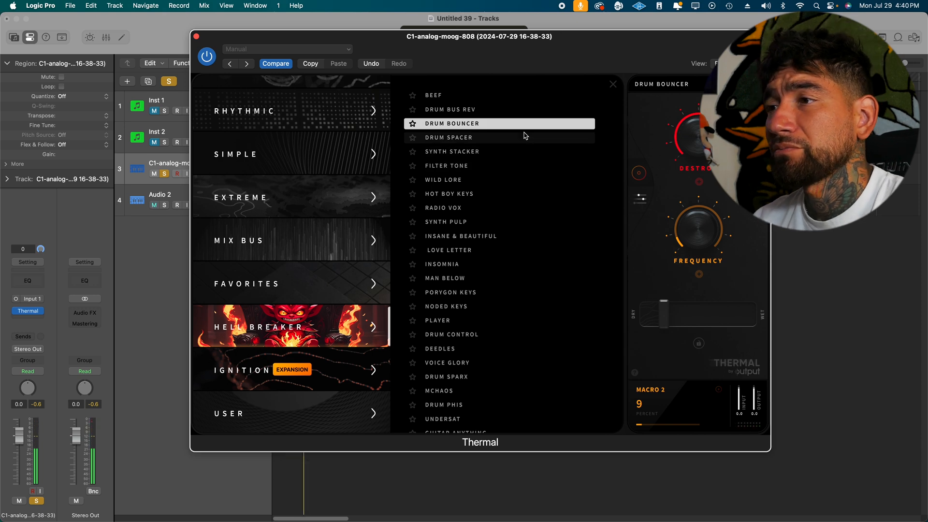
# Audition Drum Spacer at 74 percent dry/wet, followed by the Radio Vox, Wild Lore and Insomnia presets.
pyautogui.click(503, 139)
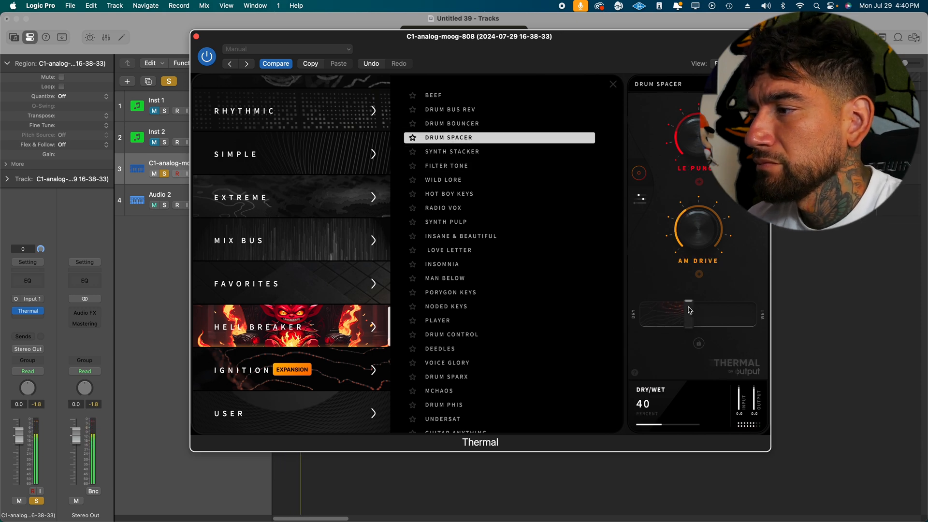
pyautogui.moveTo(692, 310); pyautogui.dragTo(723, 311)
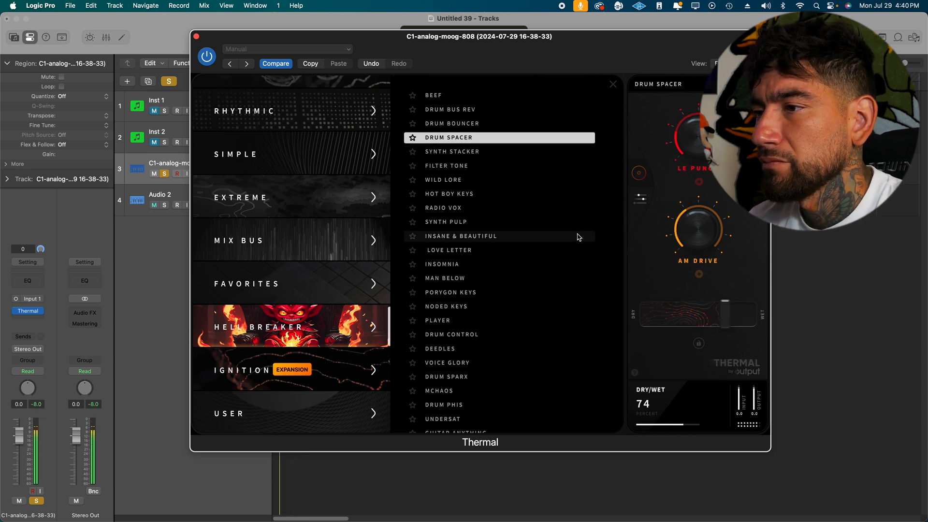
pyautogui.click(514, 208)
pyautogui.click(507, 185)
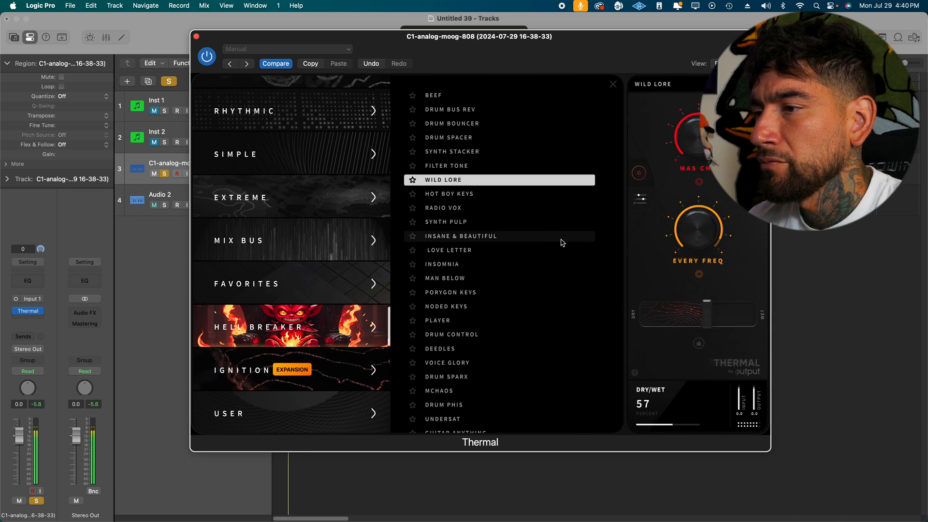
pyautogui.click(498, 265)
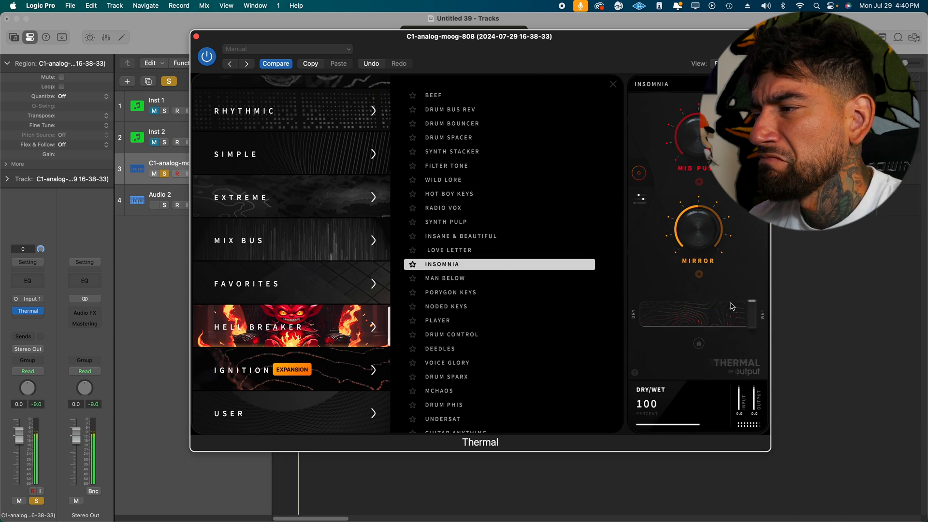
# Try the Noded Keys preset with dry/wet at 36 percent, Punch at 31 percent and Delay at 19 percent.
pyautogui.click(508, 307)
pyautogui.moveTo(729, 319); pyautogui.dragTo(662, 323)
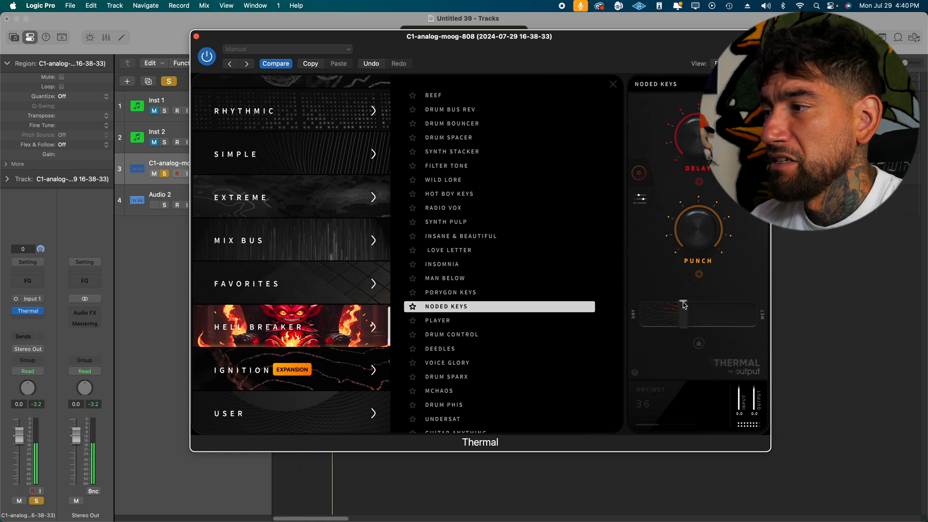
pyautogui.moveTo(690, 243); pyautogui.dragTo(699, 250)
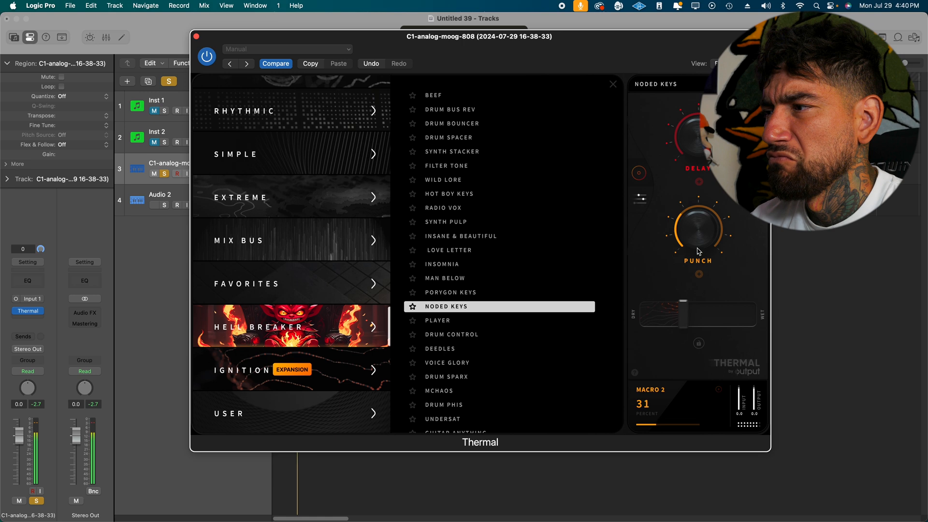
pyautogui.moveTo(688, 152); pyautogui.dragTo(686, 133)
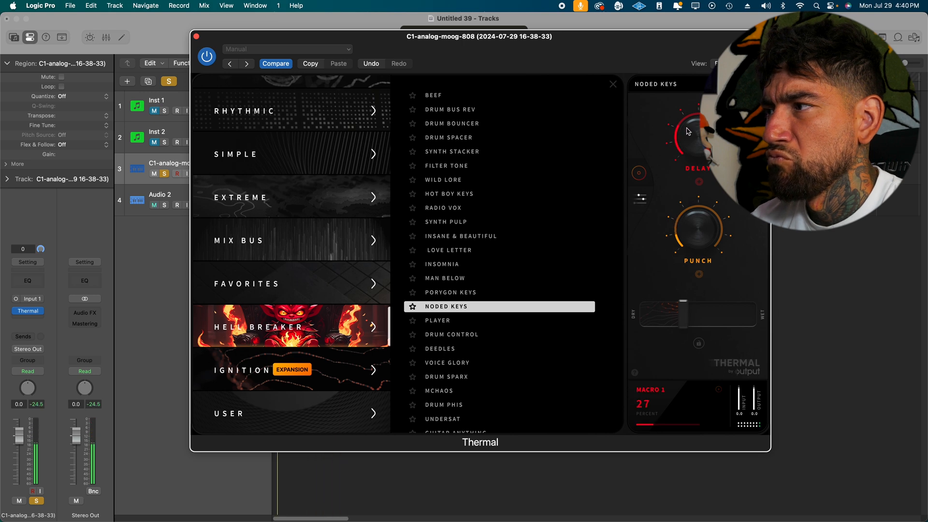
pyautogui.moveTo(687, 134); pyautogui.dragTo(691, 146)
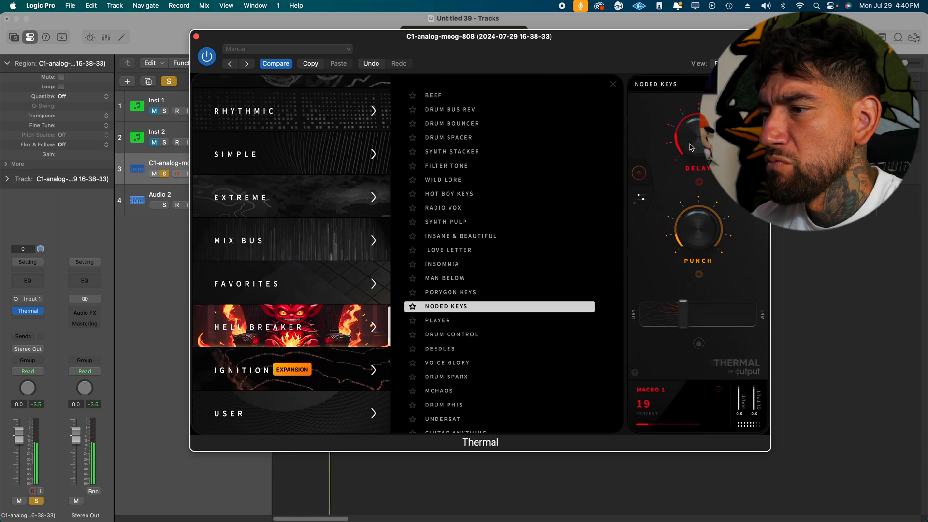
# Try the MChaos preset with dry/wet at 22 percent and Macro 2 at 15 percent.
pyautogui.scroll(-3, 514, 339)
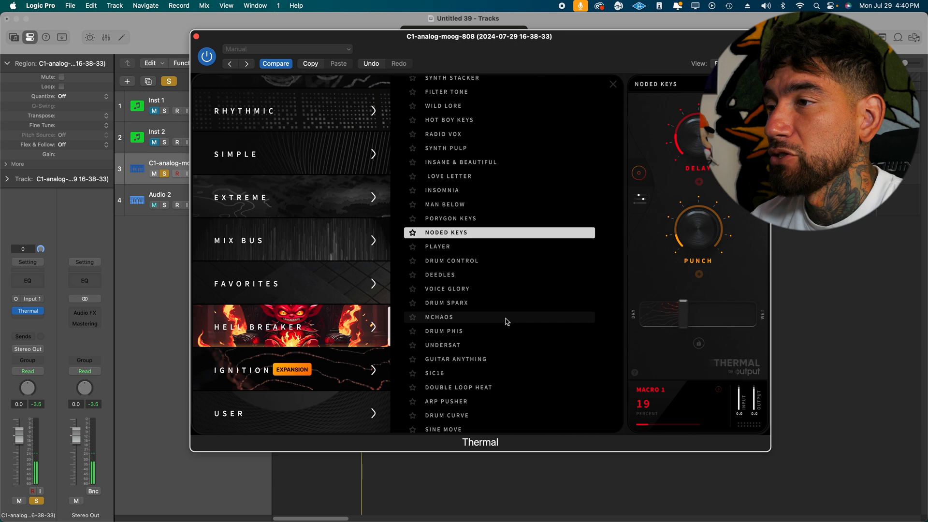
pyautogui.click(506, 322)
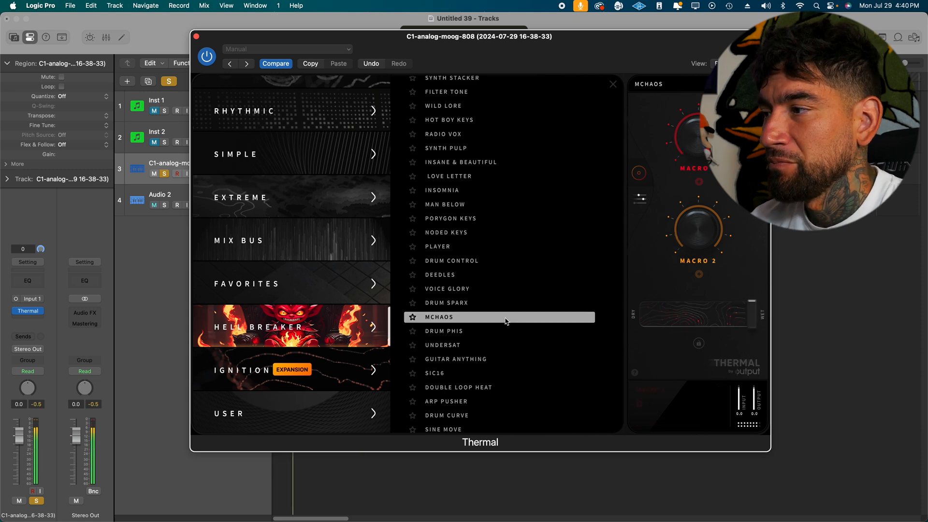
pyautogui.moveTo(752, 313); pyautogui.dragTo(669, 313)
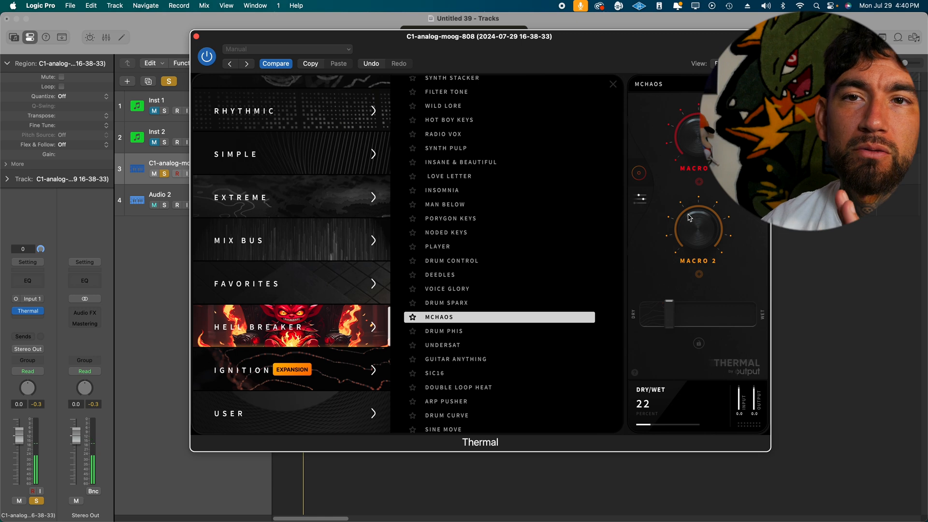
pyautogui.scroll(2, 694, 210)
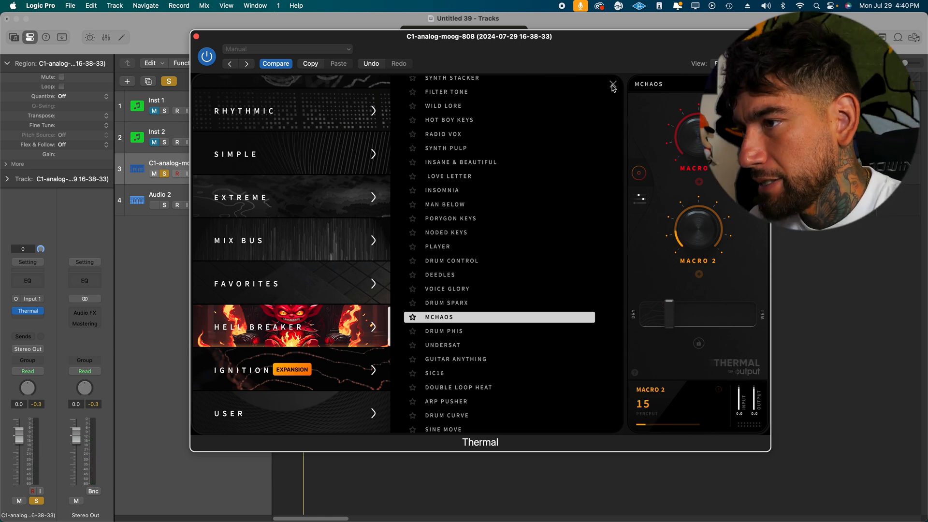
# Return the preset browser to the Start Here category, close Thermal and remove it from the 808 track.
pyautogui.scroll(3, 483, 145)
pyautogui.scroll(6, 319, 181)
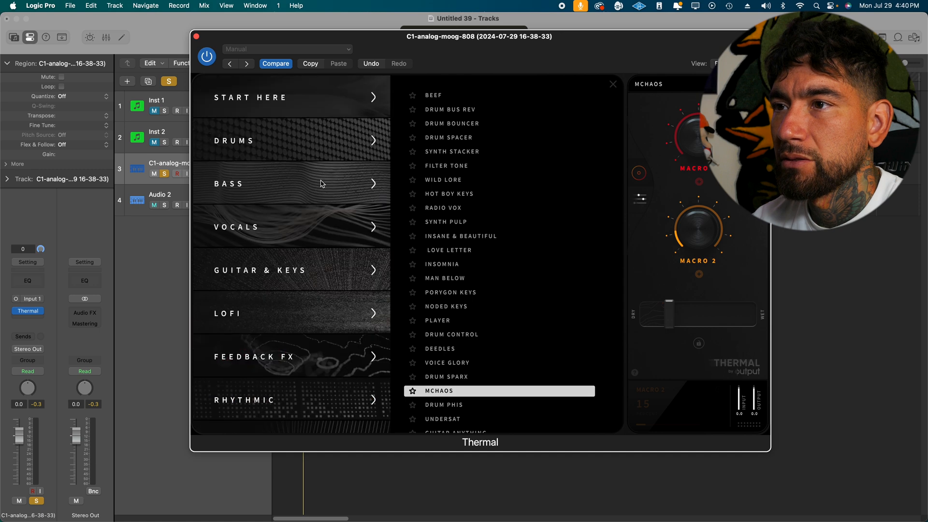
pyautogui.click(299, 94)
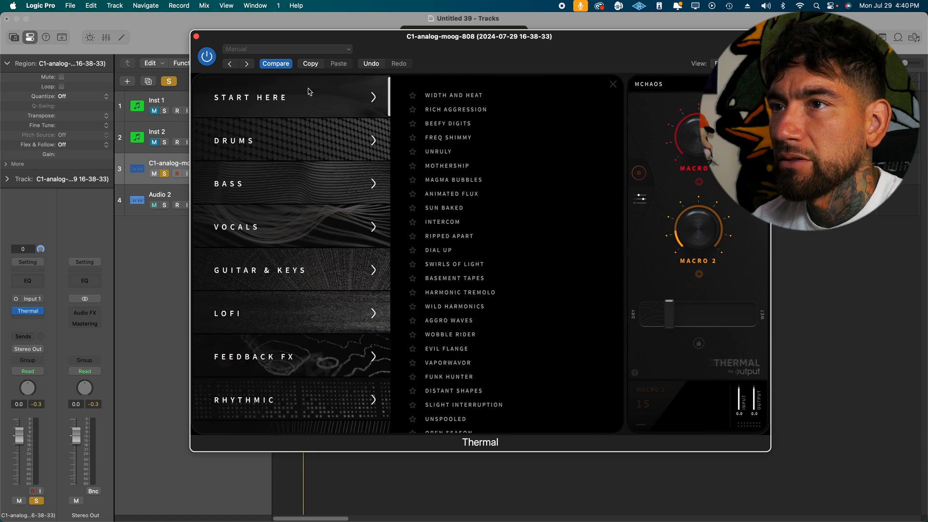
pyautogui.click(196, 37)
pyautogui.click(42, 312)
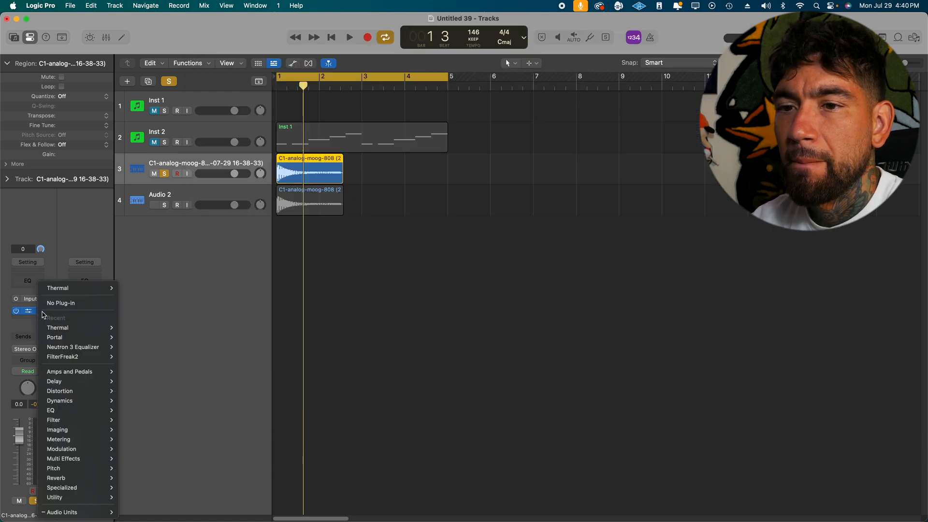
pyautogui.click(72, 301)
# Insert a fresh Thermal instance on the original 808 track and move its window up into full view.
pyautogui.click(42, 314)
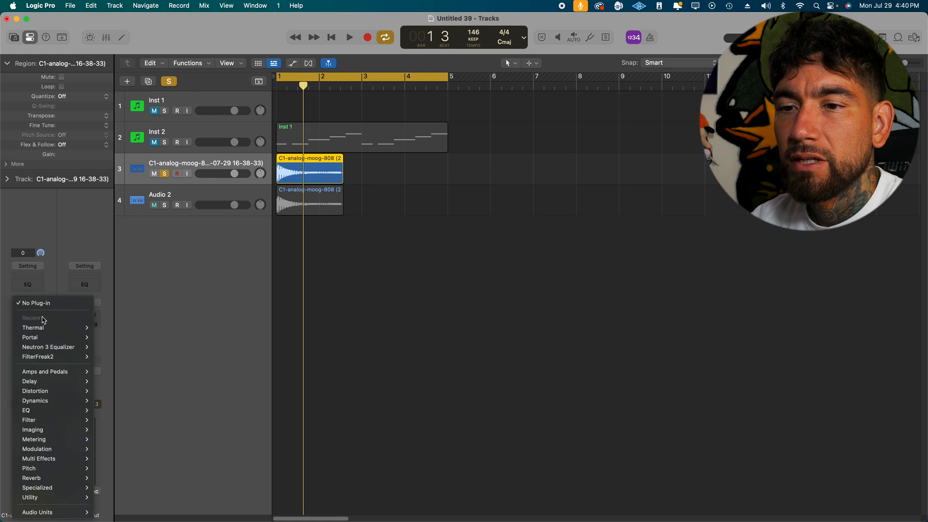
pyautogui.click(108, 328)
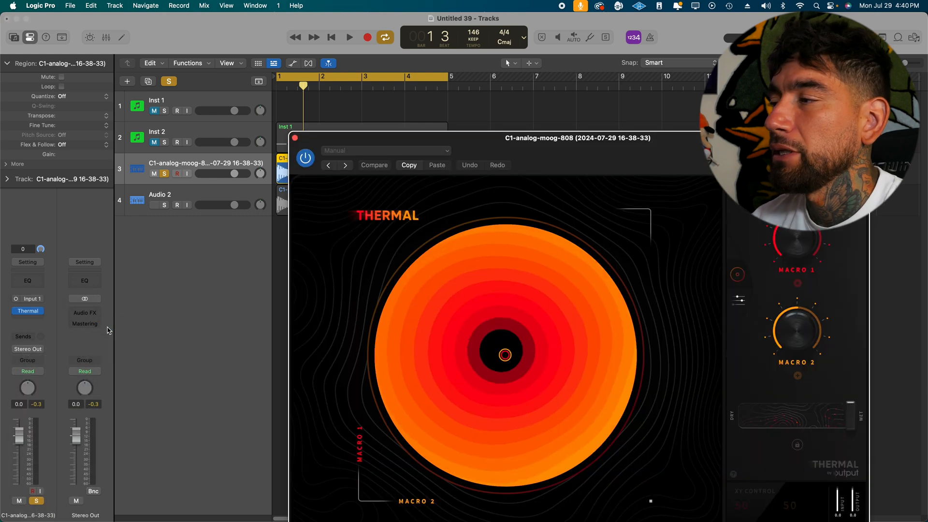
pyautogui.moveTo(561, 163); pyautogui.dragTo(508, 86)
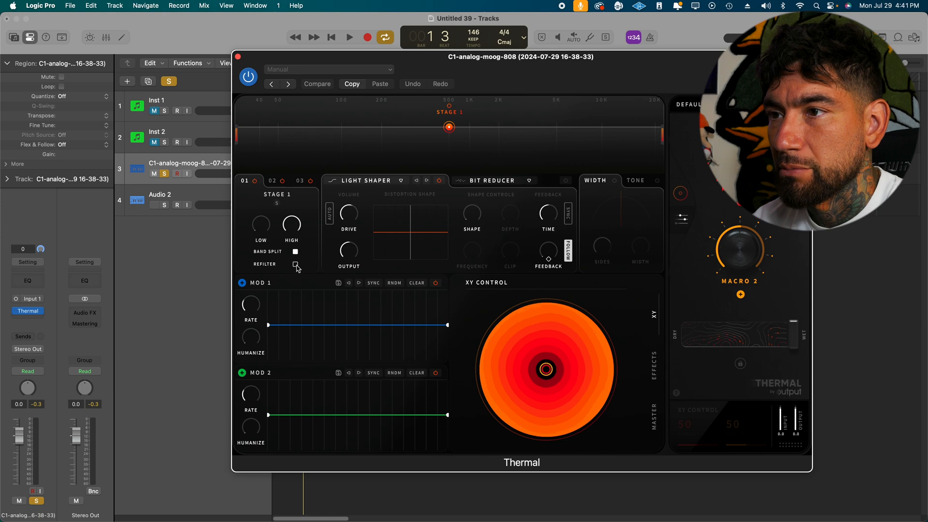
# Limit Stage 1's band to frequencies below 101 Hz and switch its distortion to Asym Destroy.
pyautogui.click(274, 182)
pyautogui.click(300, 182)
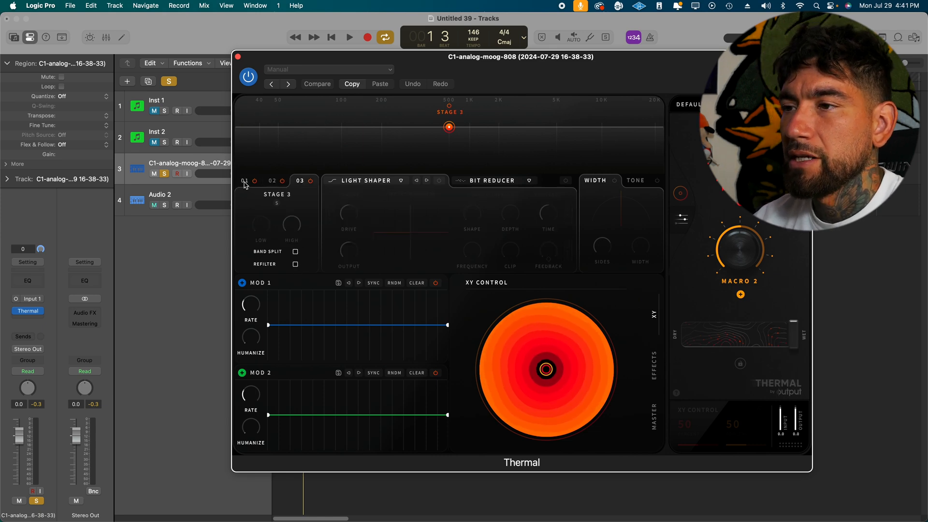
pyautogui.click(245, 182)
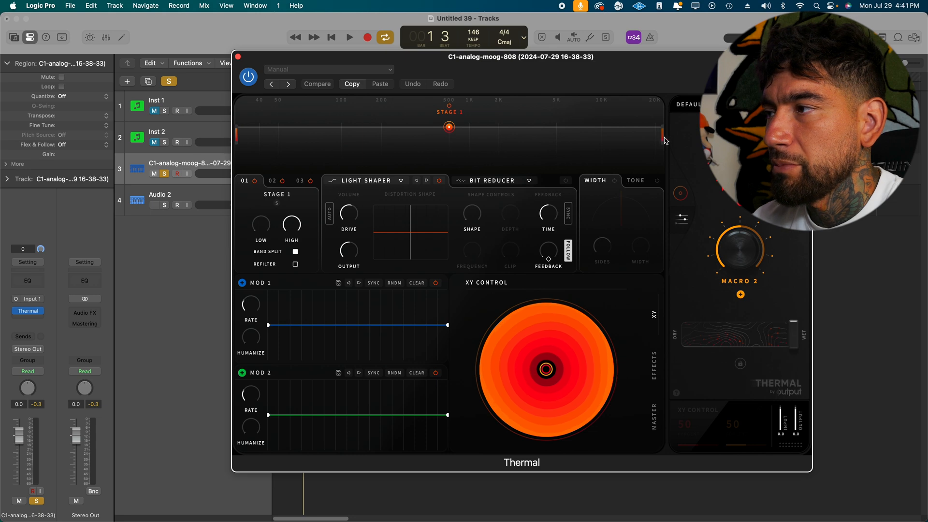
pyautogui.moveTo(662, 140); pyautogui.dragTo(340, 148)
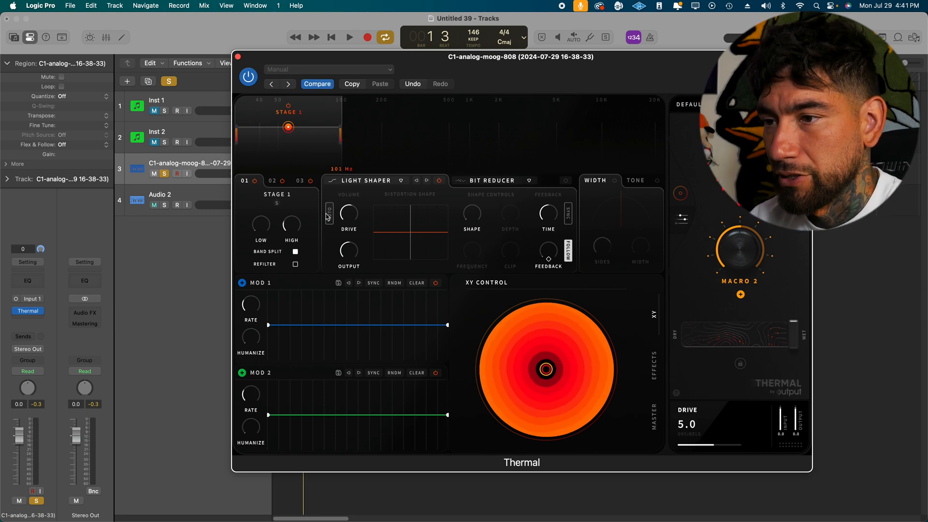
pyautogui.press('space')
pyautogui.click(362, 180)
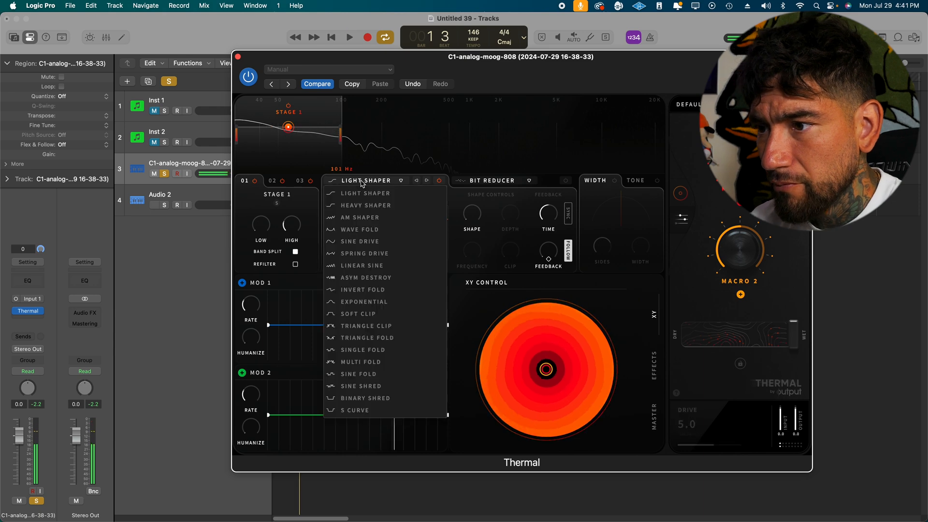
pyautogui.click(375, 278)
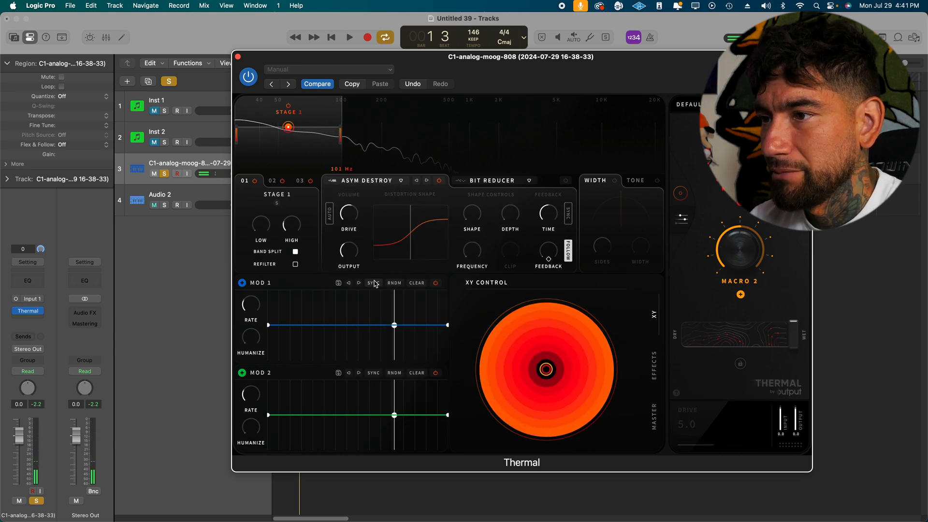
# Narrow Stage 1's band further by lowering its high limit to 36.5 Hz, and audition it.
pyautogui.press('space')
pyautogui.moveTo(340, 136); pyautogui.dragTo(250, 140)
pyautogui.press('space')
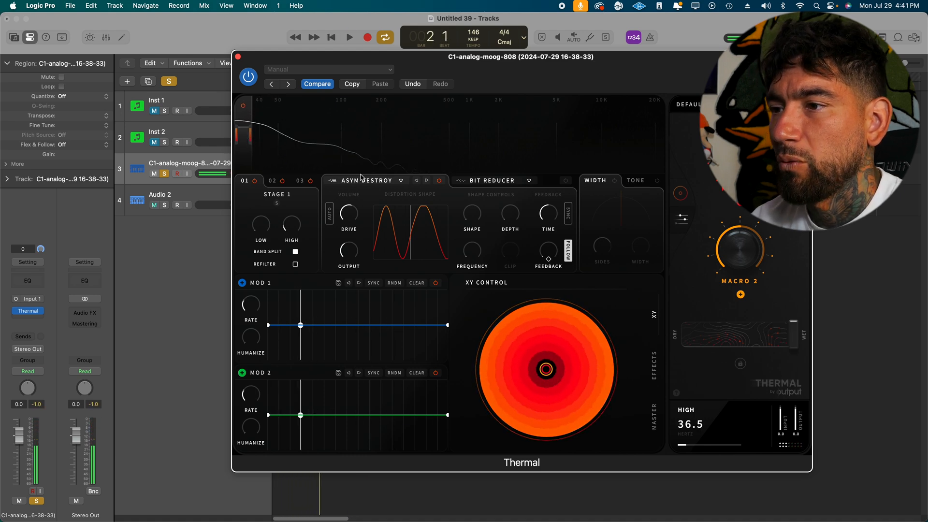
# Set Stage 1's drive to -5.2 dB while auditioning the 808.
pyautogui.press('space')
pyautogui.moveTo(349, 245); pyautogui.dragTo(347, 211)
pyautogui.press('space')
pyautogui.press('space')
pyautogui.press('space')
pyautogui.press('space')
pyautogui.press('space')
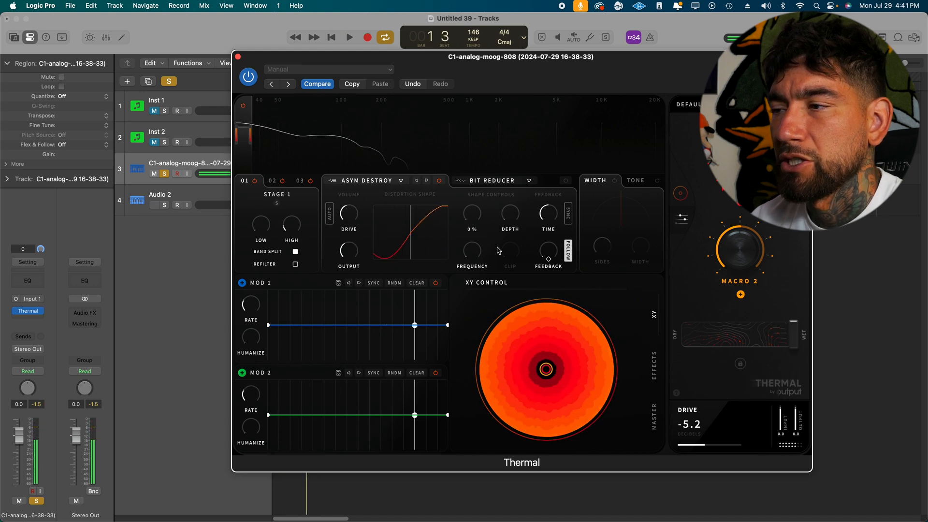
# Set Stage 1's distortion shape to 10 percent and depth to 17 percent while playing the 808.
pyautogui.press('space')
pyautogui.moveTo(471, 206); pyautogui.dragTo(473, 225)
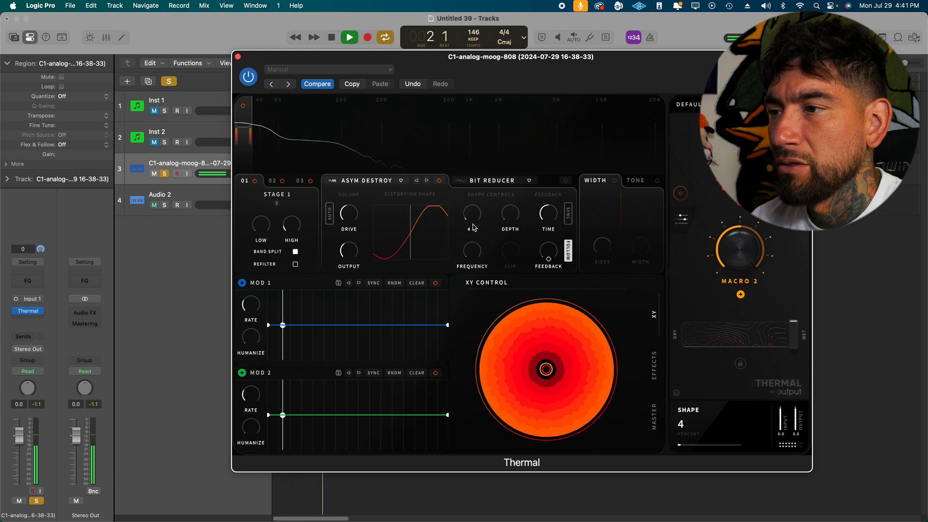
pyautogui.press('space')
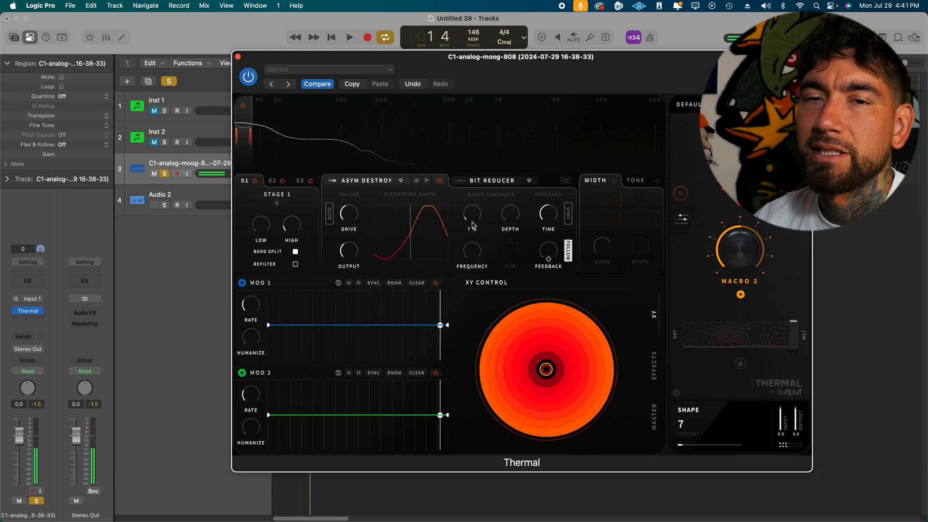
pyautogui.press('space')
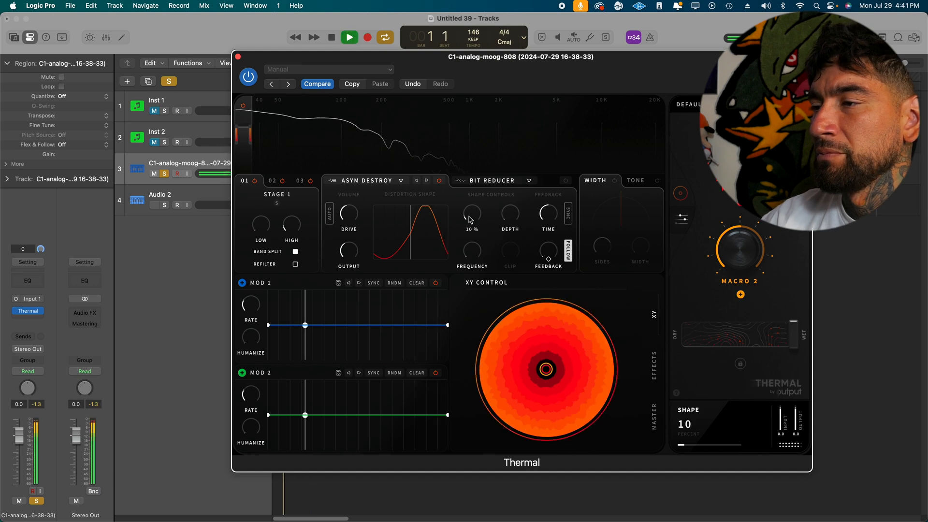
pyautogui.moveTo(510, 213)
pyautogui.mouseDown()
pyautogui.moveTo(515, 186)
pyautogui.moveTo(513, 200)
pyautogui.mouseUp()
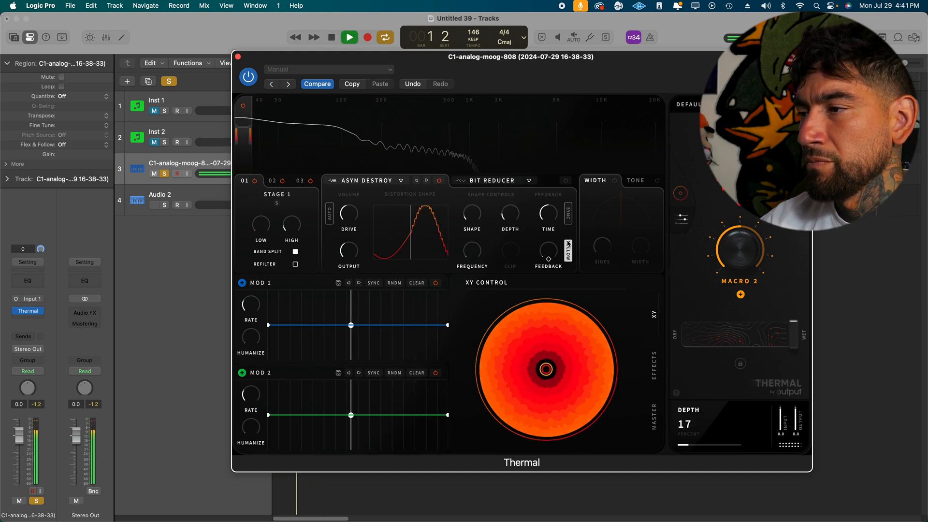
pyautogui.moveTo(556, 251)
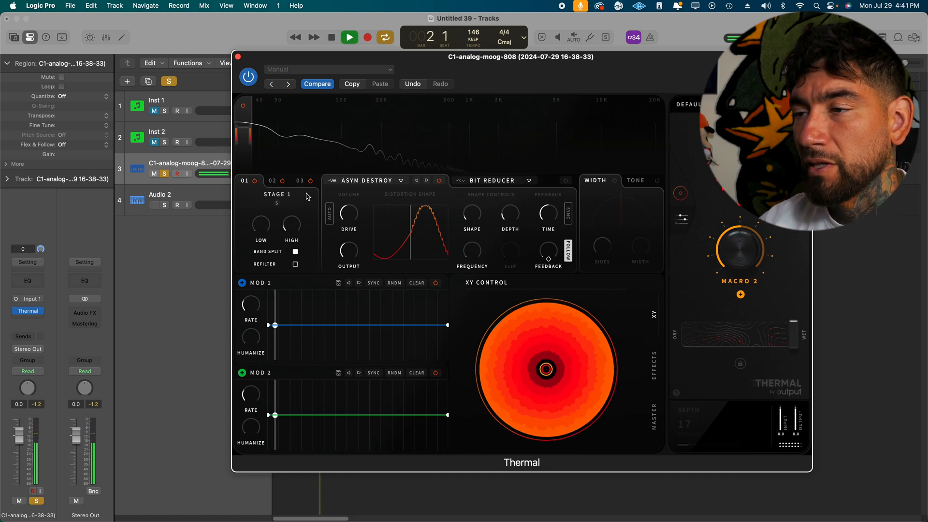
# Lower Stage 1's output to -27.4 dB while listening to the 808.
pyautogui.press('space')
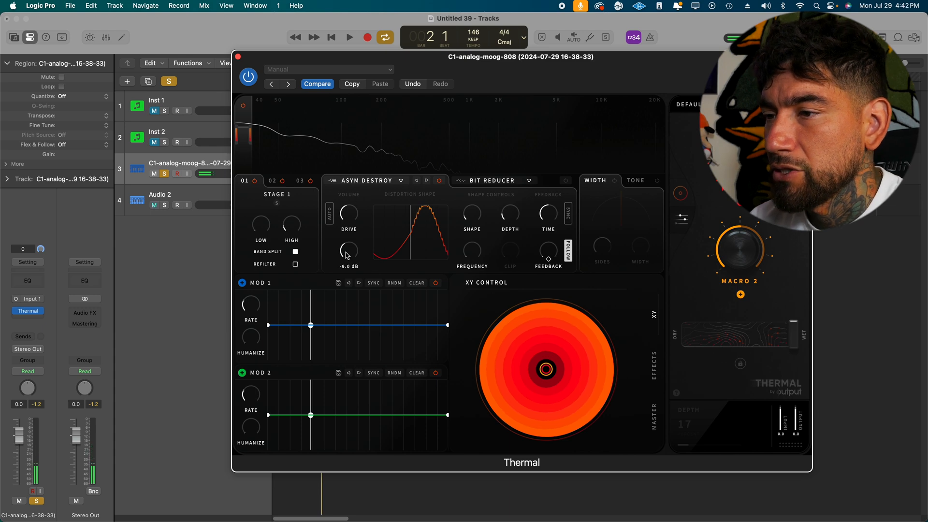
pyautogui.press('space')
pyautogui.moveTo(345, 262); pyautogui.dragTo(347, 271)
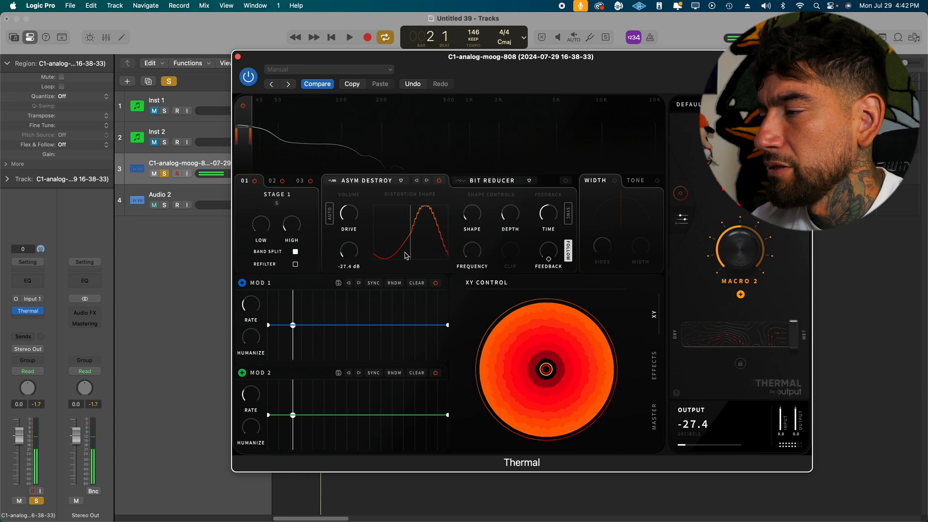
pyautogui.moveTo(792, 338)
pyautogui.mouseDown()
pyautogui.moveTo(715, 340)
pyautogui.moveTo(793, 340)
pyautogui.mouseUp()
pyautogui.press('space')
# Enable band split on Stage 2 and restrict its band to about 99–201 Hz.
pyautogui.click(274, 181)
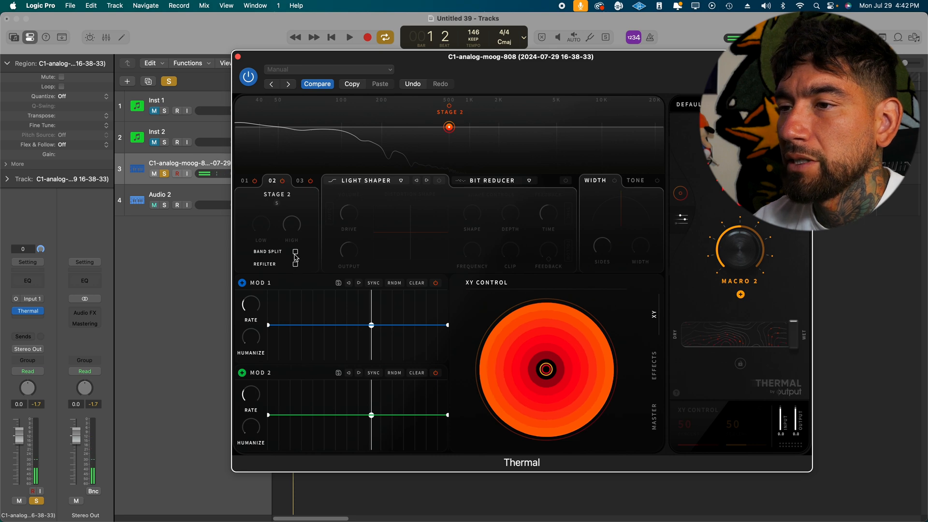
pyautogui.moveTo(237, 134); pyautogui.dragTo(349, 137)
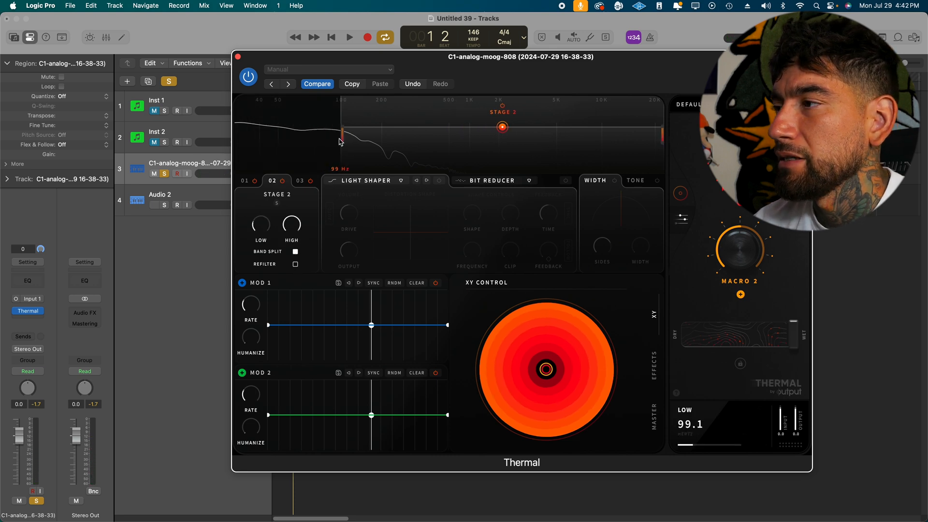
pyautogui.moveTo(662, 139); pyautogui.dragTo(381, 151)
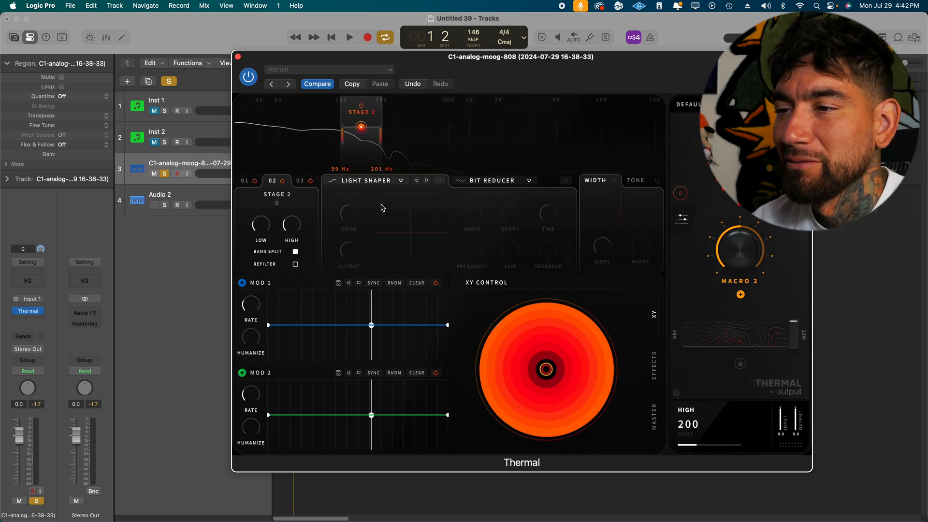
# Choose Spring Drive as Stage 2's distortion and turn the distortion on.
pyautogui.click(387, 182)
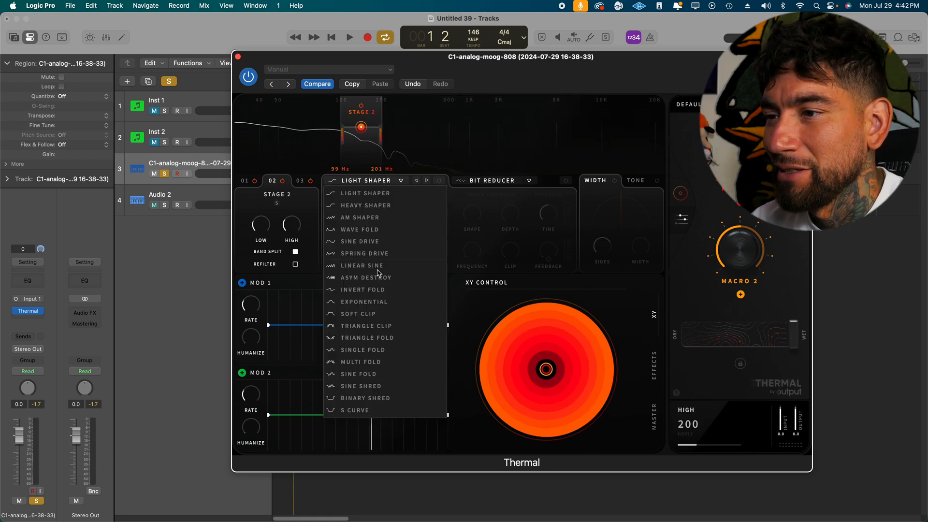
pyautogui.click(379, 254)
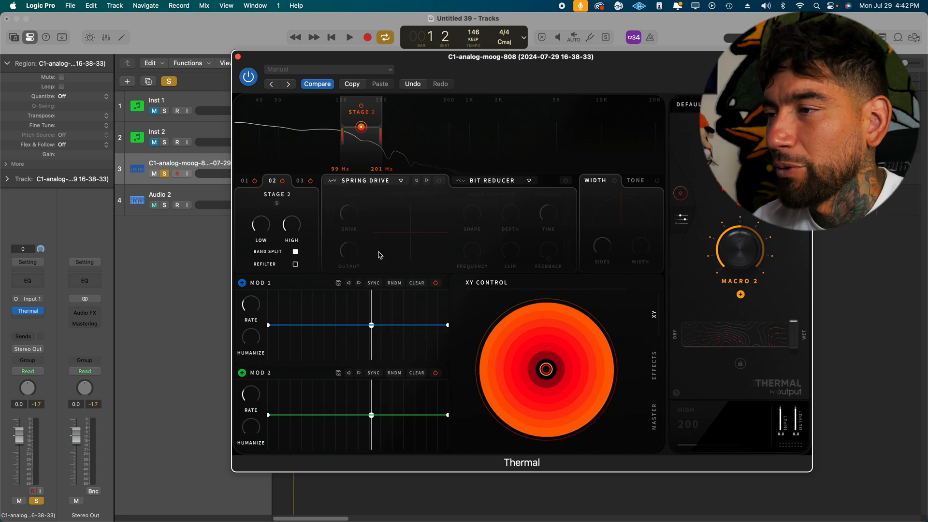
pyautogui.click(505, 184)
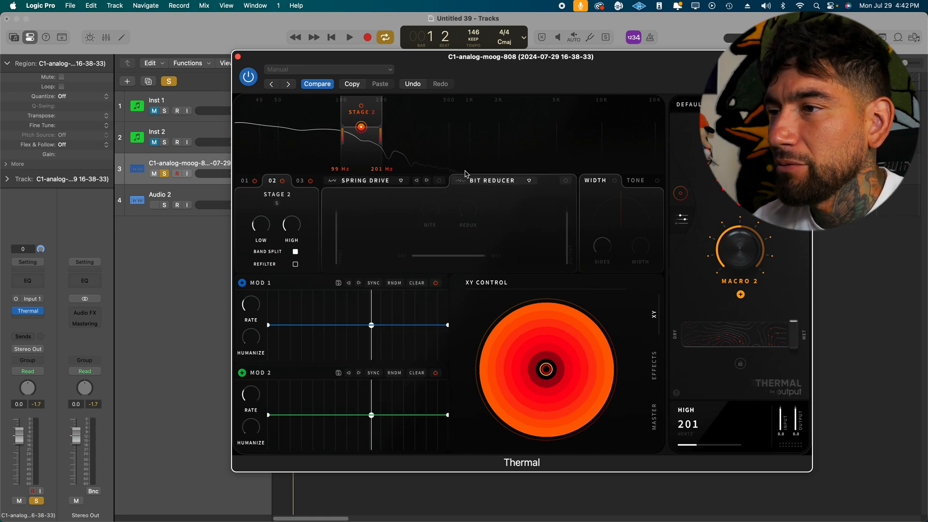
pyautogui.click(377, 186)
pyautogui.click(438, 180)
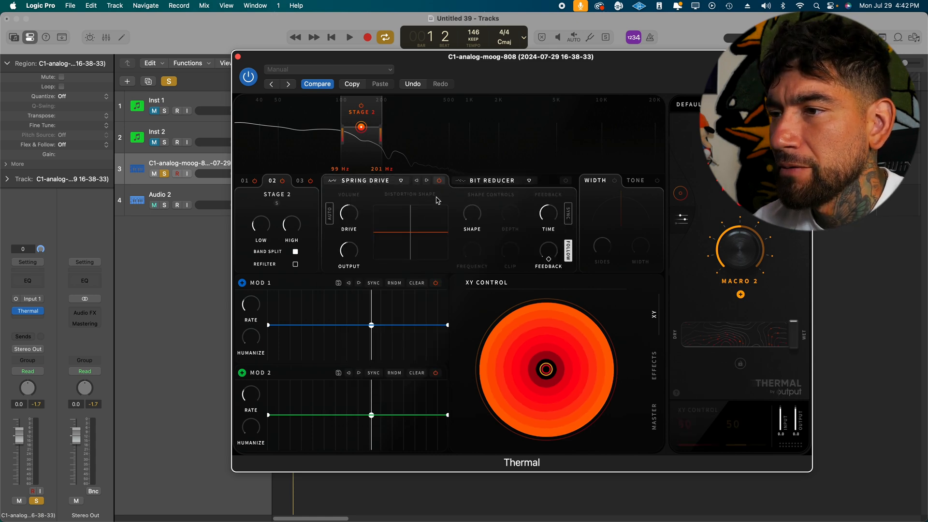
# Set Stage 2's Spring Drive drive to 0.4 dB while playing the 808.
pyautogui.press('space')
pyautogui.moveTo(351, 213); pyautogui.dragTo(351, 221)
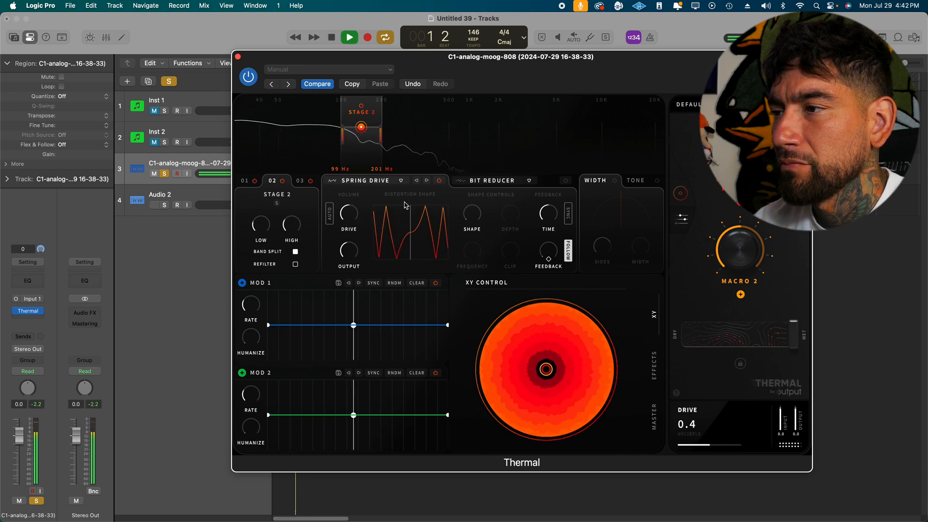
pyautogui.press('space')
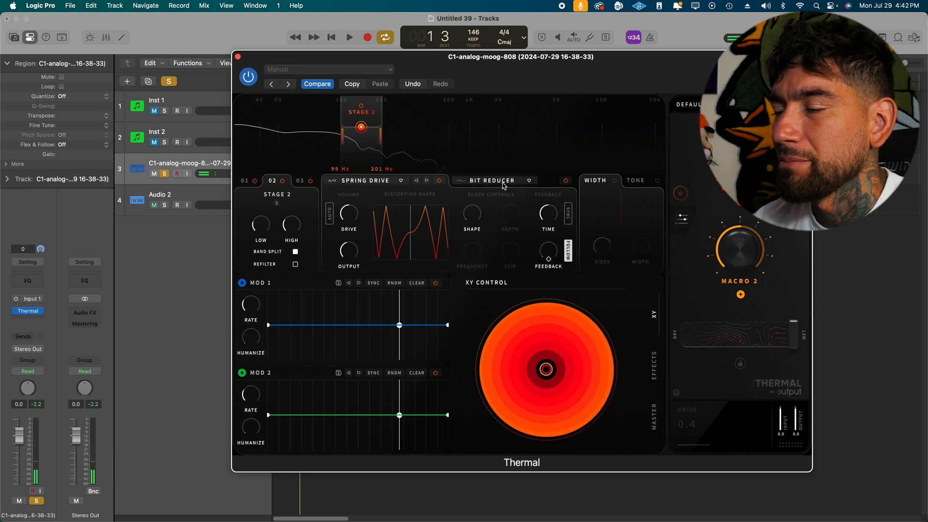
# Adjust Redux on Stage 2's Bit Reducer and set the effect's dry/wet mix to 21 percent.
pyautogui.click(503, 182)
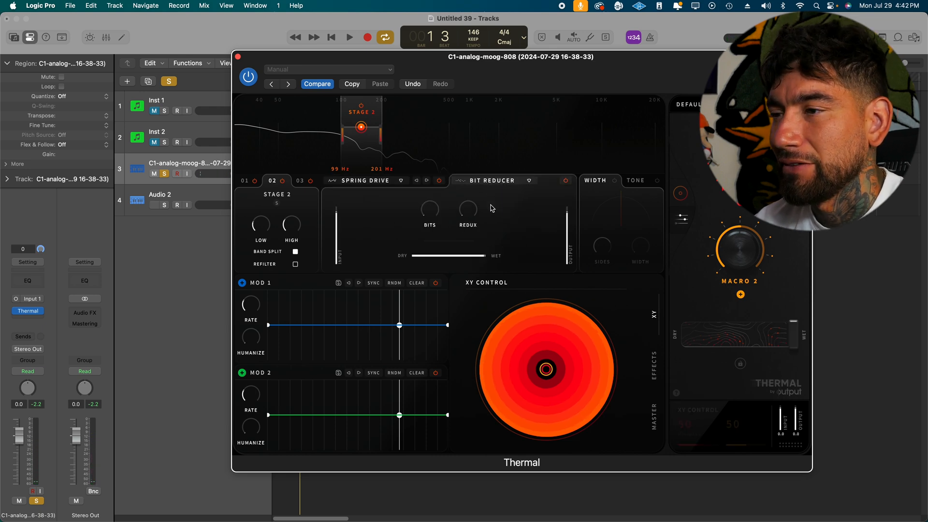
pyautogui.press('space')
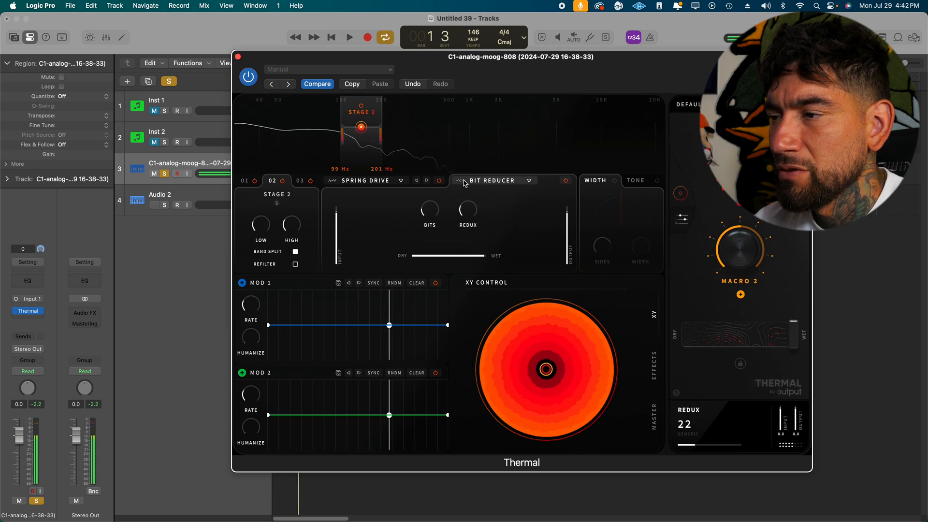
pyautogui.moveTo(468, 215); pyautogui.dragTo(408, 257)
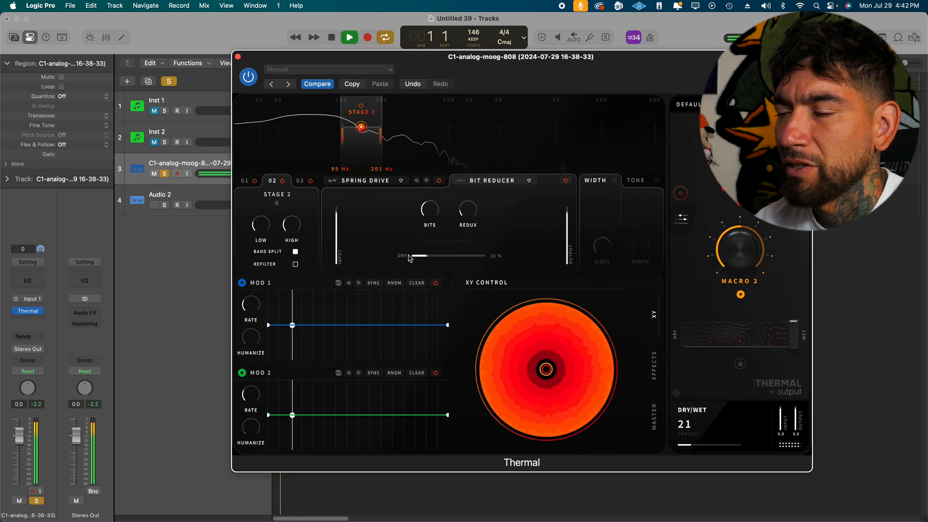
pyautogui.press('space')
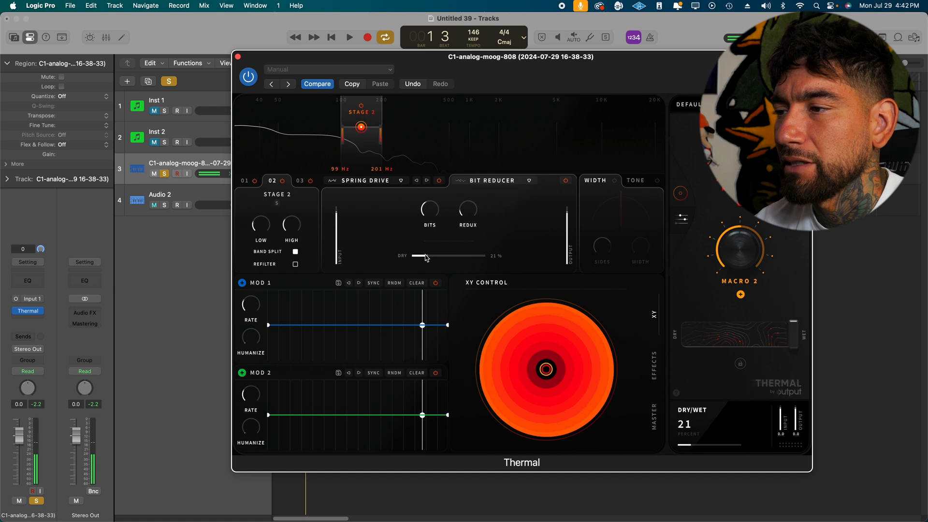
# Compare lower Bit Reducer mixes by ear and set its dry/wet to 28 percent.
pyautogui.press('space')
pyautogui.press('space')
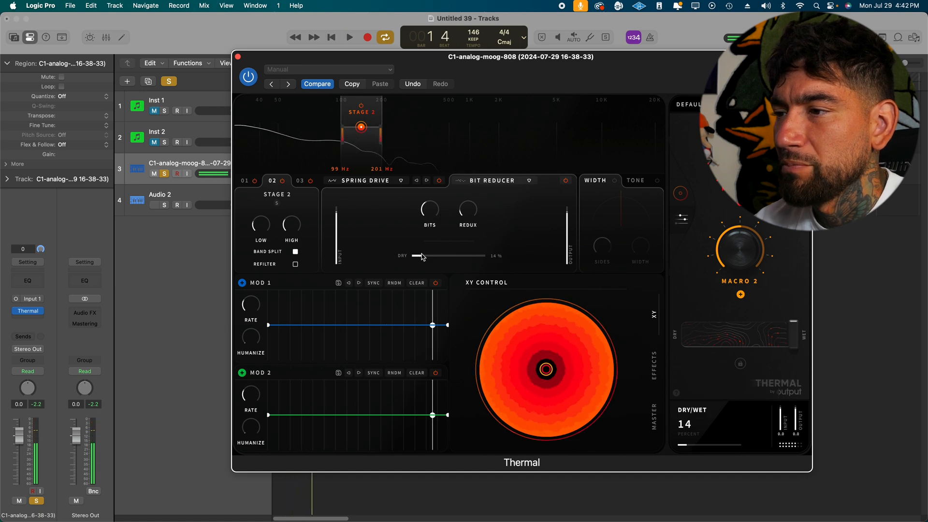
pyautogui.press('space')
pyautogui.moveTo(432, 257); pyautogui.dragTo(425, 257)
pyautogui.press('space')
pyautogui.press('space')
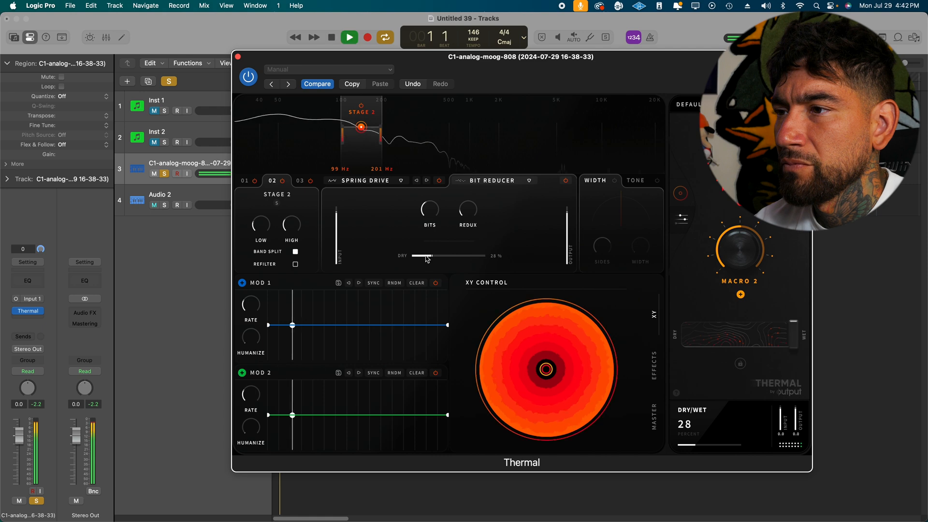
# Return to Stage 2's Spring Drive, try its drive amount and set the shape to 31 percent.
pyautogui.click(374, 186)
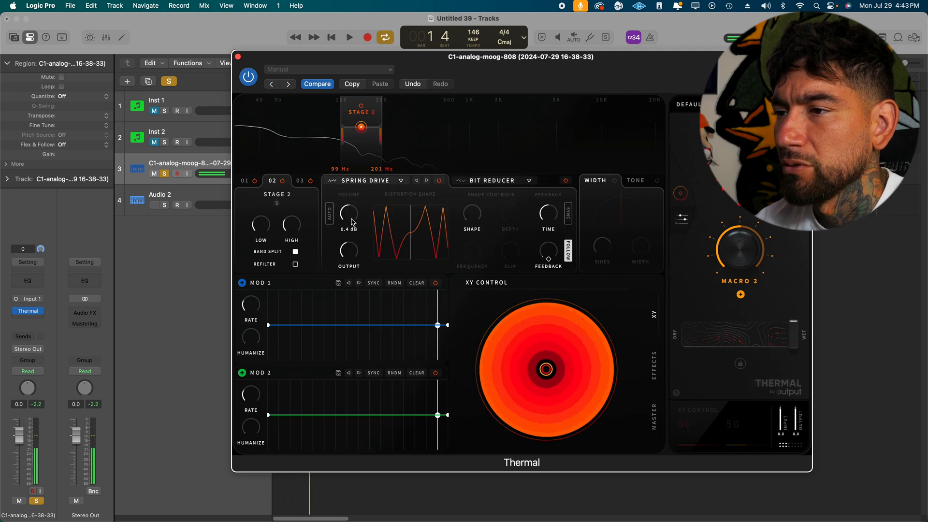
pyautogui.moveTo(351, 216); pyautogui.dragTo(350, 229)
pyautogui.press('space')
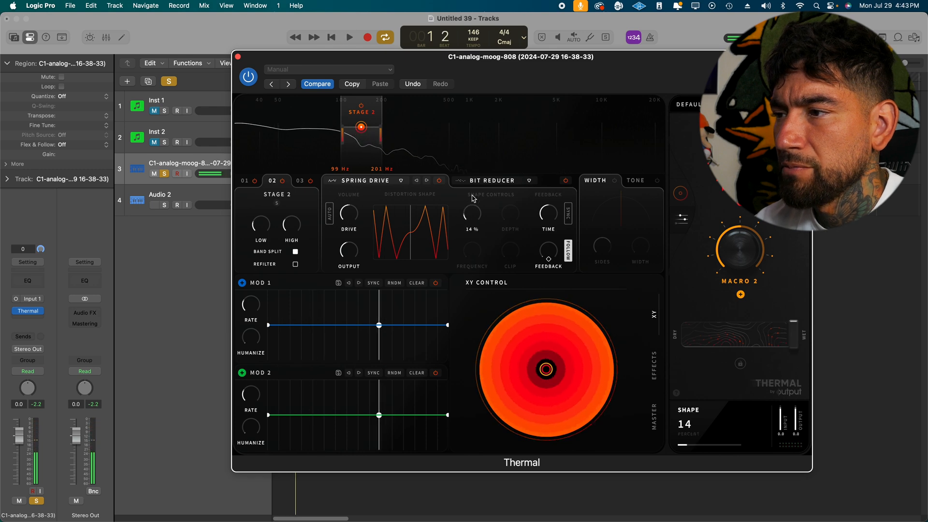
pyautogui.scroll(10, 473, 198)
pyautogui.press('space')
pyautogui.scroll(-5, 473, 205)
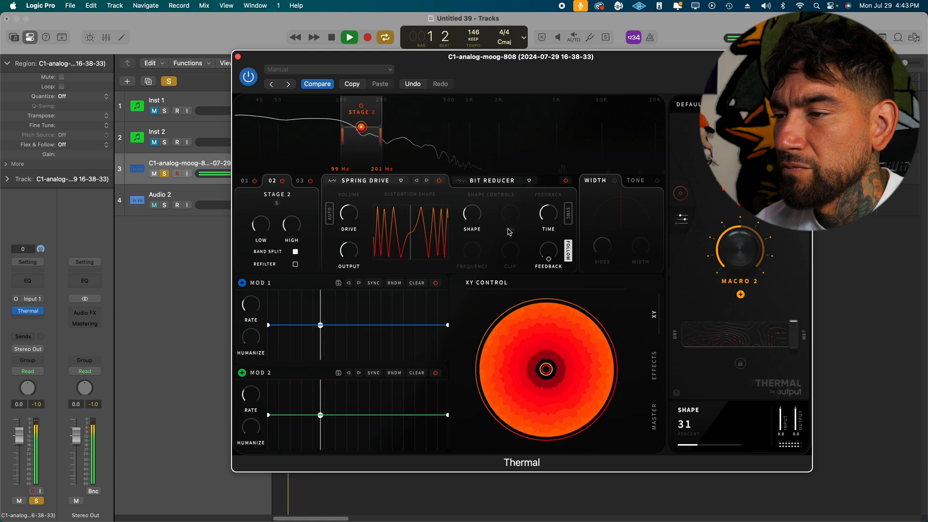
# Reduce Stage 2's Spring Drive output to -10.2 dB.
pyautogui.press('space')
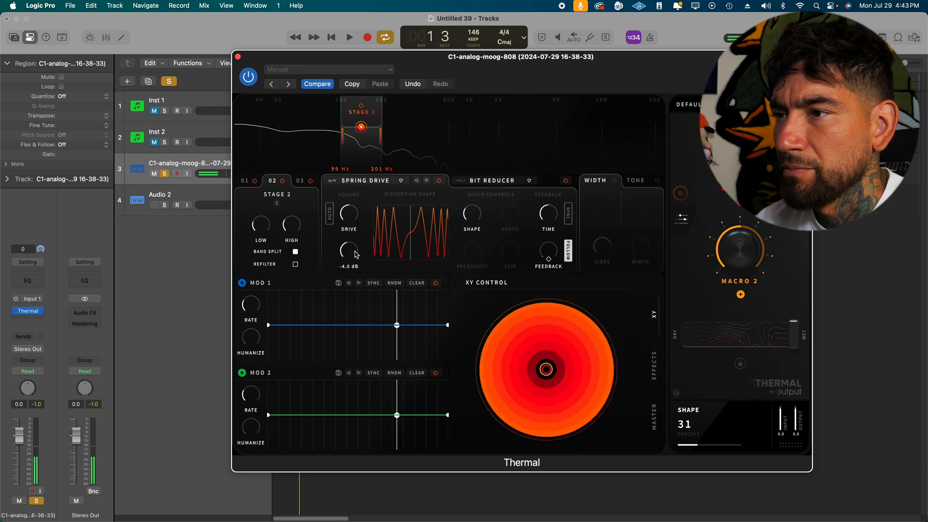
pyautogui.scroll(-2, 356, 253)
pyautogui.scroll(-4, 355, 254)
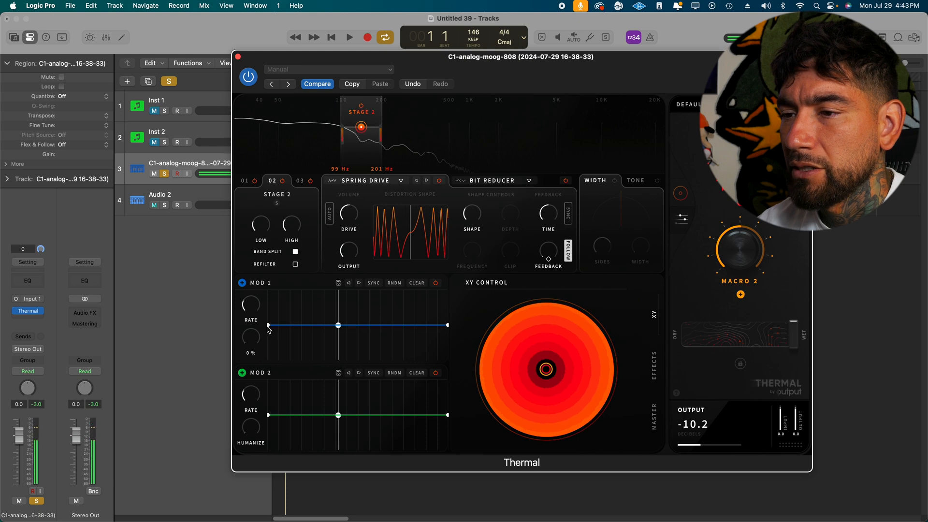
# Shape Mod 1 into a gently curved fall from its maximum at the start to its minimum at the end.
pyautogui.moveTo(269, 318); pyautogui.dragTo(288, 289)
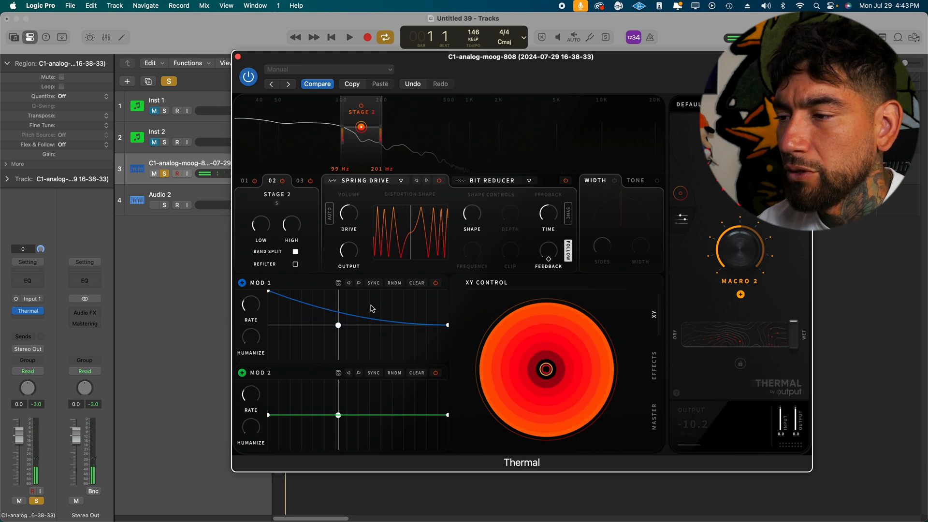
pyautogui.moveTo(448, 326); pyautogui.dragTo(447, 381)
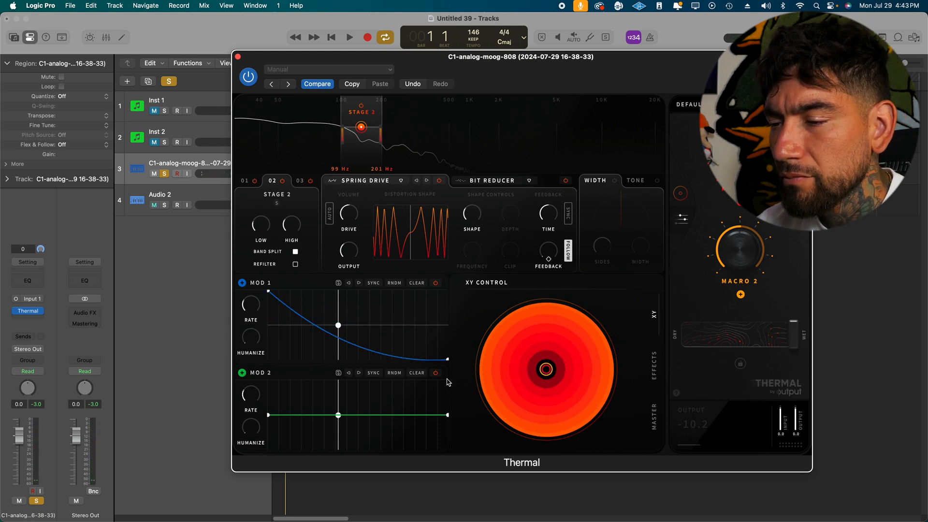
pyautogui.moveTo(350, 345); pyautogui.dragTo(353, 331)
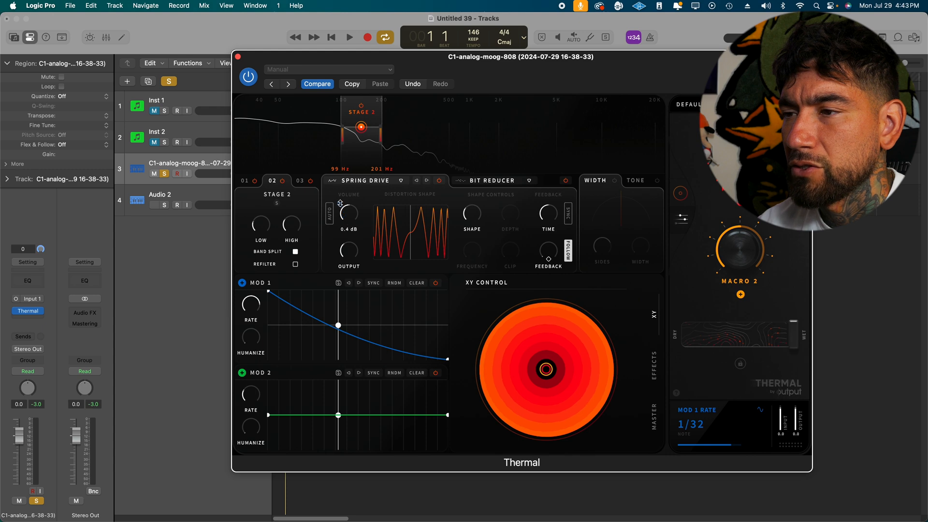
# Modulate Stage 2's Spring Drive amount with Mod 1 and audition it with the modulator's rate at 1/2 note.
pyautogui.press('space')
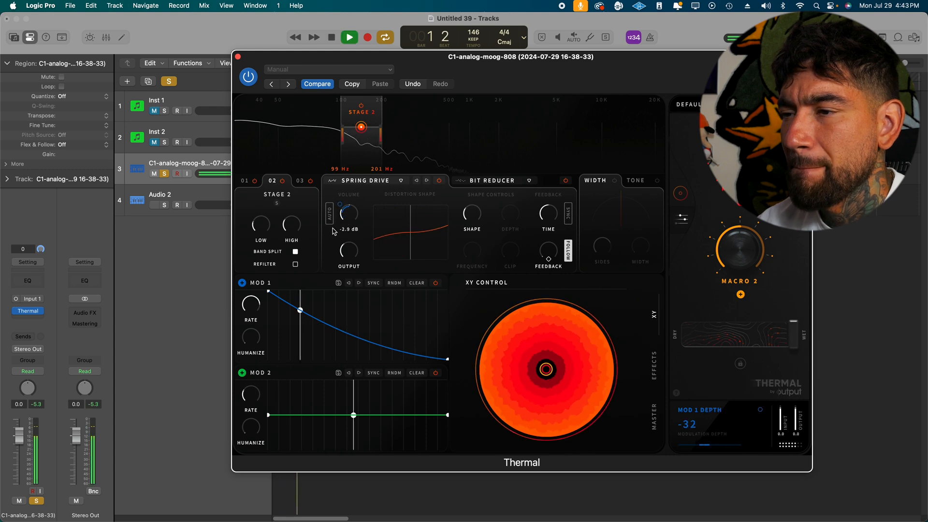
pyautogui.moveTo(254, 308)
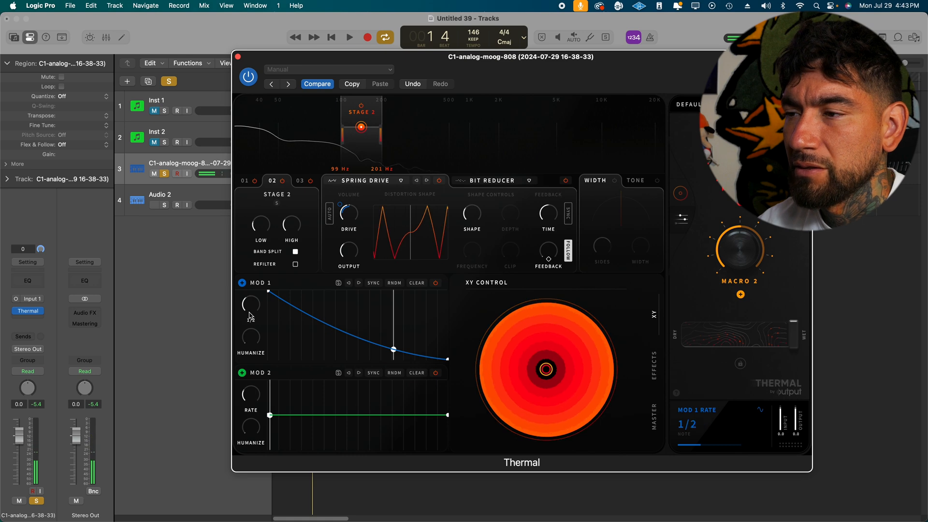
pyautogui.press('space')
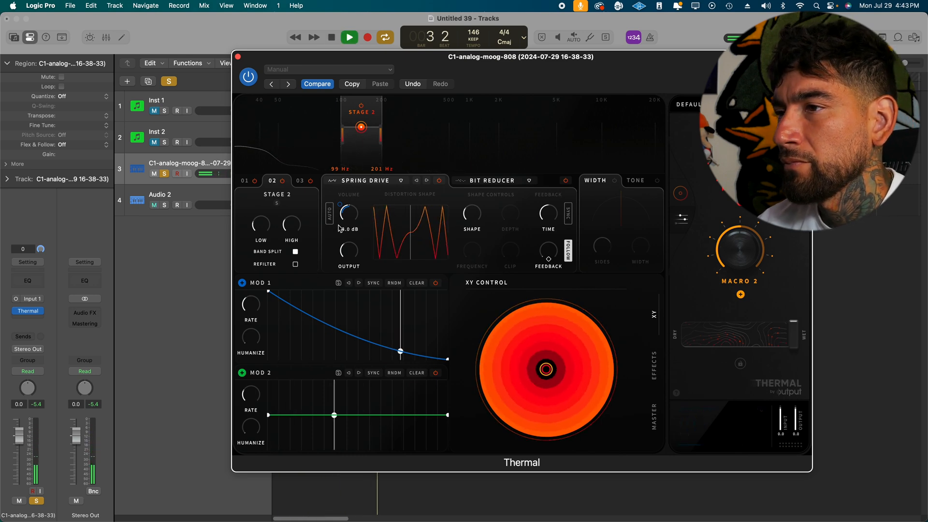
# Set the output of Stage 1's Asym Destroy to -21.3 dB during playback and close Thermal.
pyautogui.click(245, 182)
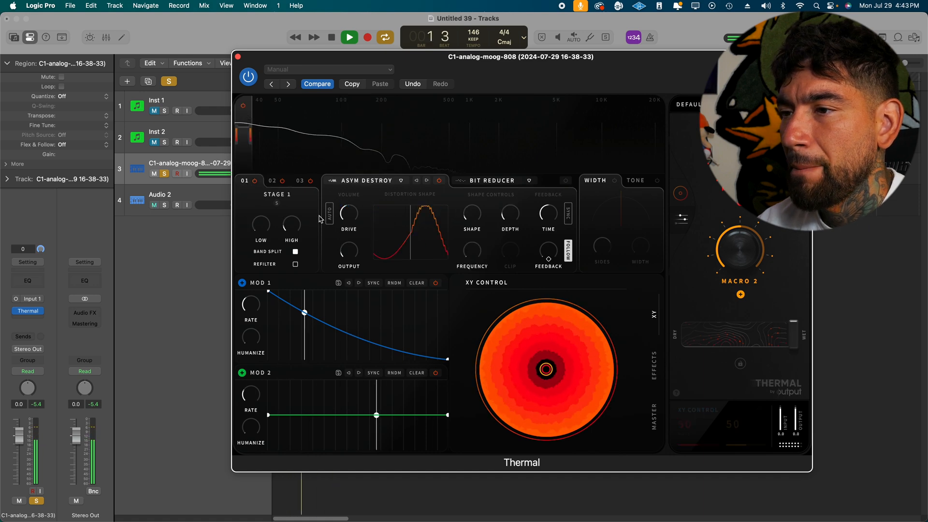
pyautogui.press('space')
pyautogui.press('space')
pyautogui.moveTo(348, 251); pyautogui.dragTo(348, 253)
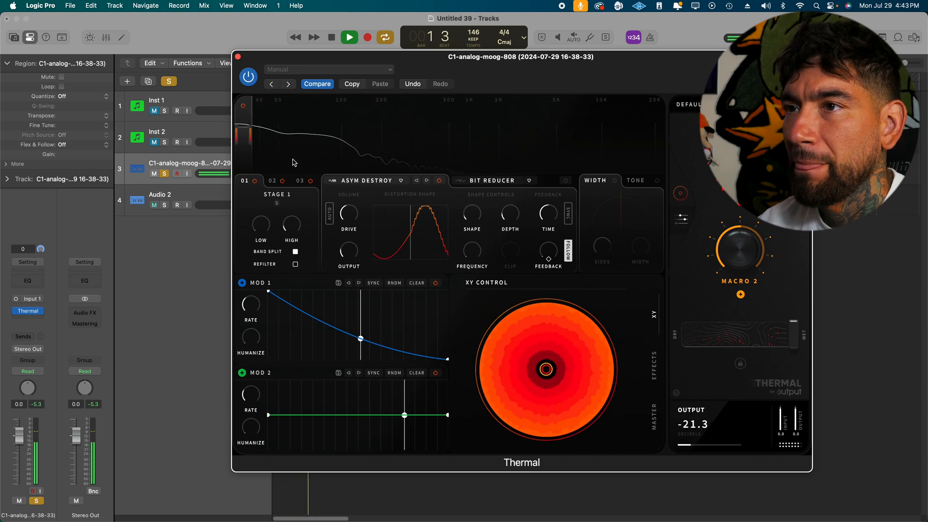
pyautogui.press('space')
pyautogui.click(238, 57)
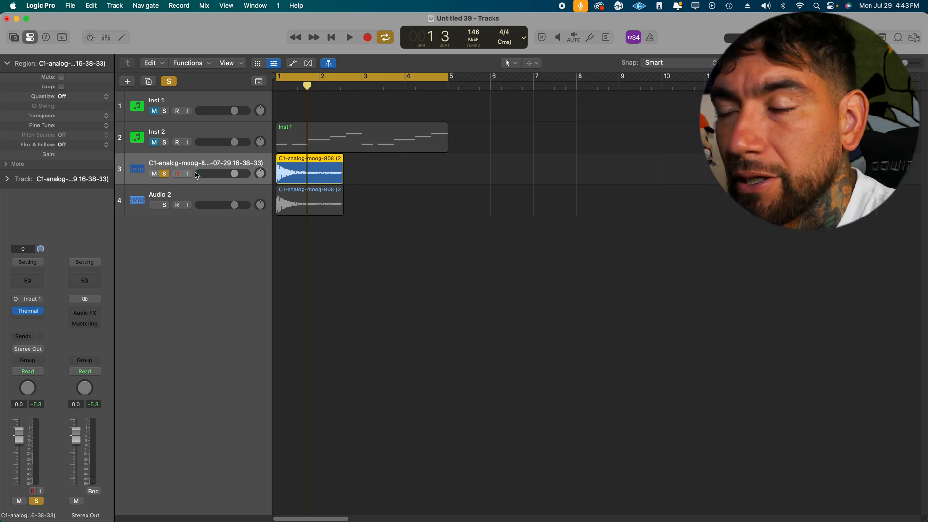
# Insert BOOM Interactive's Uberloud after Thermal on the 808 track and use its 3-Band mode.
pyautogui.press('space')
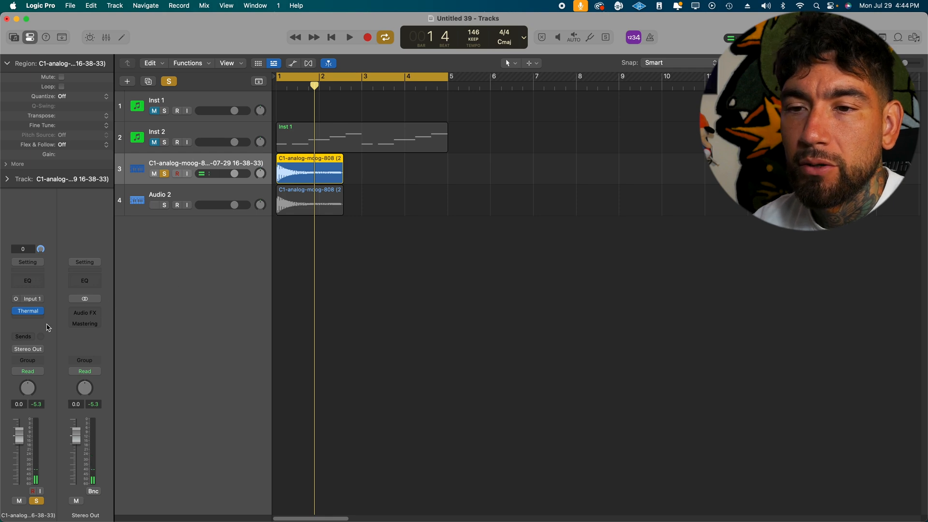
pyautogui.click(35, 321)
pyautogui.moveTo(58, 512)
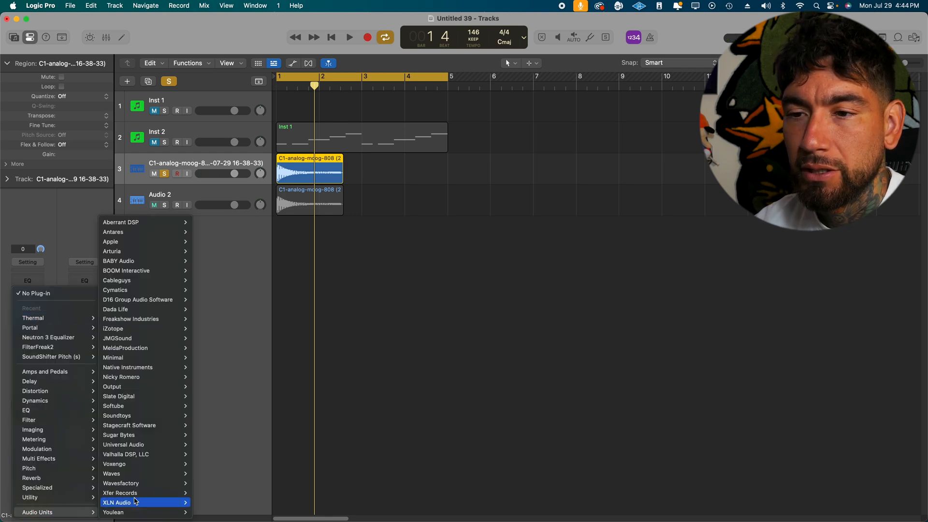
pyautogui.moveTo(137, 273)
pyautogui.moveTo(217, 270)
pyautogui.click(248, 272)
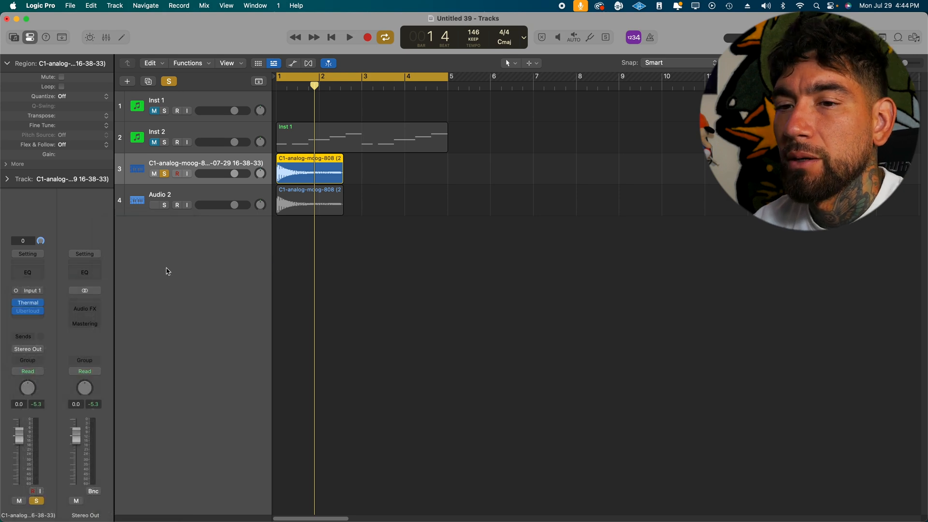
pyautogui.moveTo(517, 146); pyautogui.dragTo(582, 82)
pyautogui.click(497, 196)
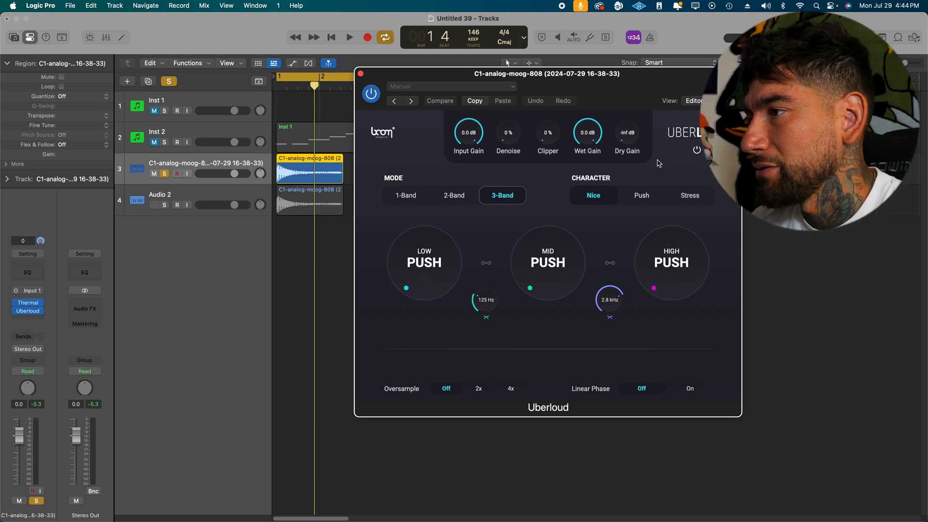
# Raise Uberloud's Mid Push, set High Push to 23 percent and Low Push to 41 percent while listening.
pyautogui.press('space')
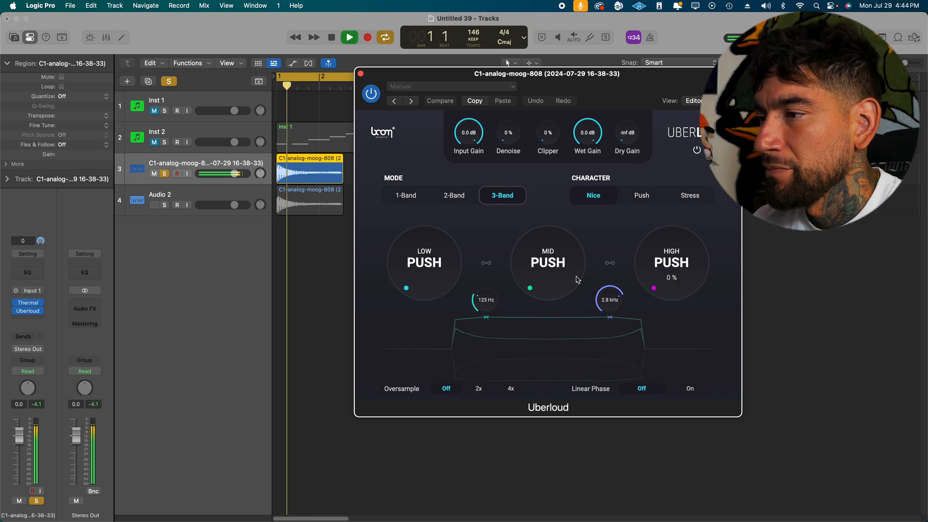
pyautogui.moveTo(548, 279); pyautogui.dragTo(541, 247)
pyautogui.moveTo(639, 237)
pyautogui.mouseDown()
pyautogui.moveTo(636, 209)
pyautogui.moveTo(635, 222)
pyautogui.mouseUp()
pyautogui.press('space')
pyautogui.moveTo(433, 275); pyautogui.dragTo(432, 243)
pyautogui.press('space')
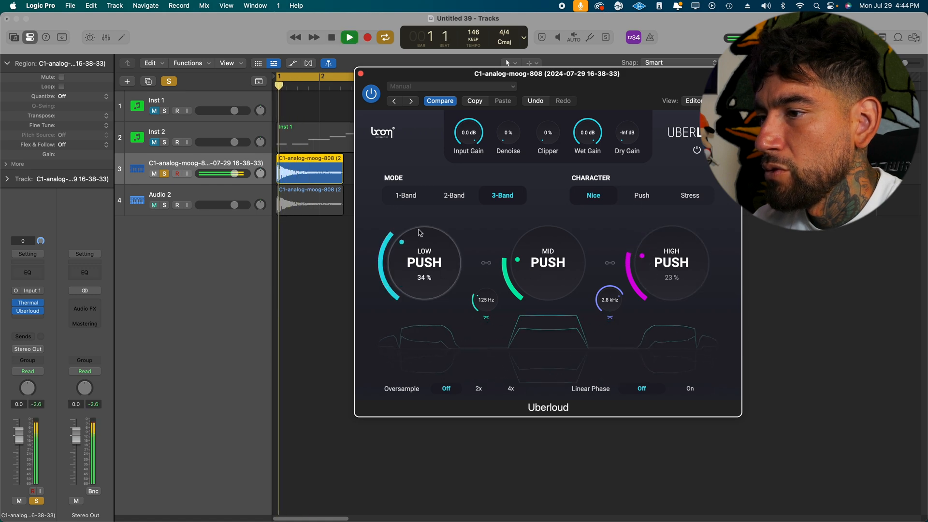
# Compare the 808 with Uberloud bypassed and active, and hide the plug-in window.
pyautogui.click(378, 95)
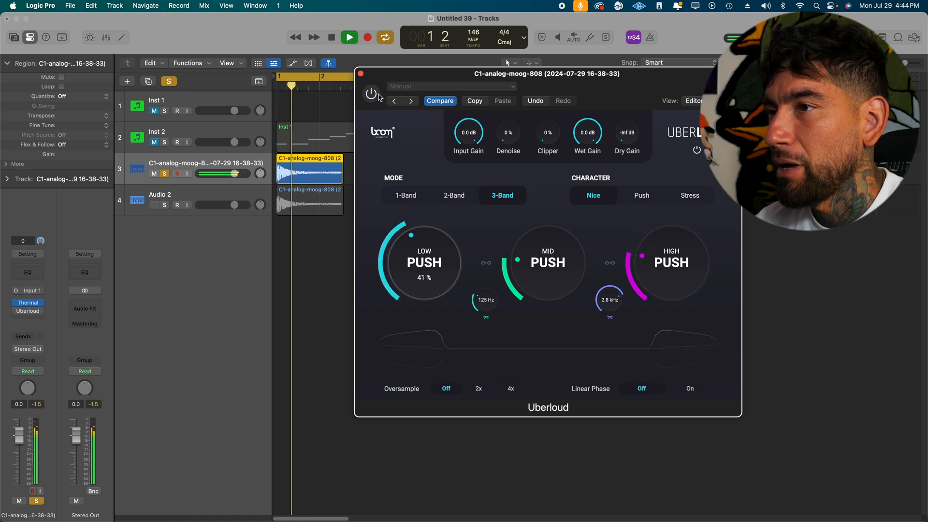
pyautogui.click(379, 96)
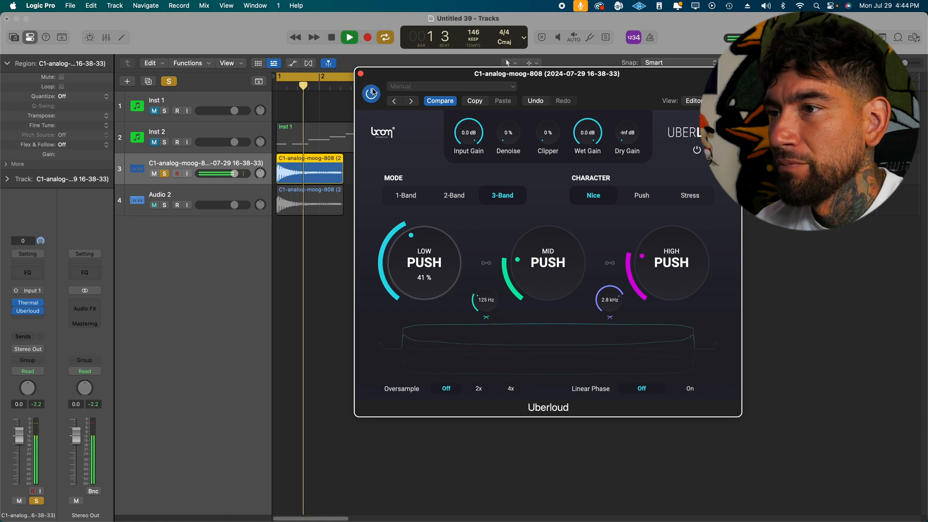
pyautogui.press('space')
pyautogui.press('v')
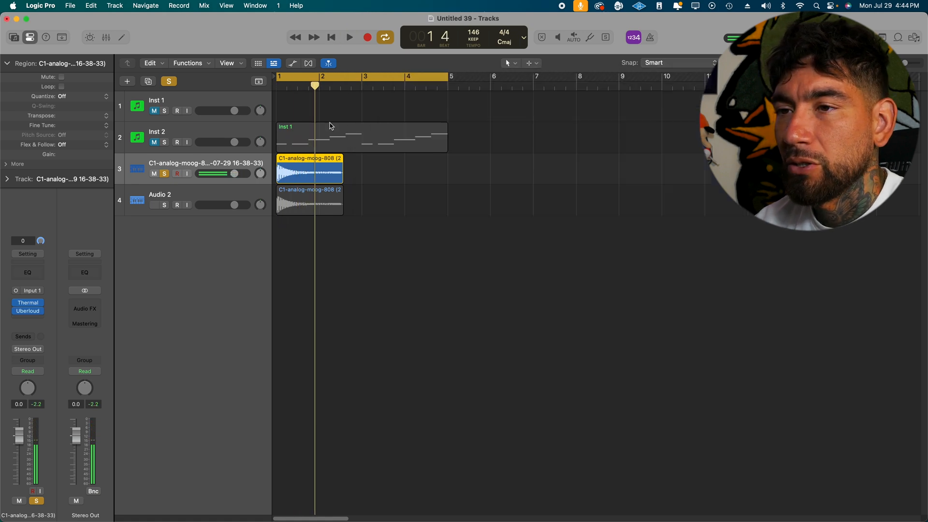
# Bounce the processed 808 region in place onto a new track.
pyautogui.rightClick(296, 170)
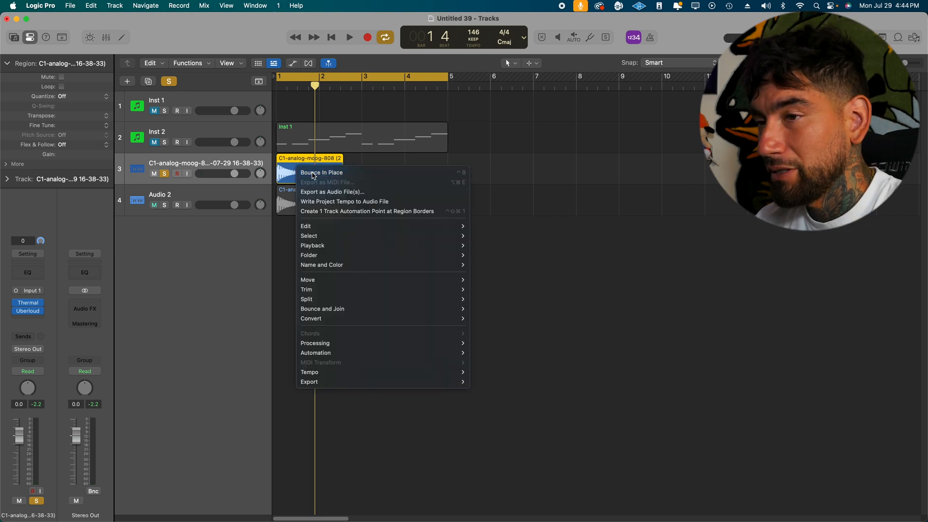
pyautogui.click(304, 172)
pyautogui.press('Return')
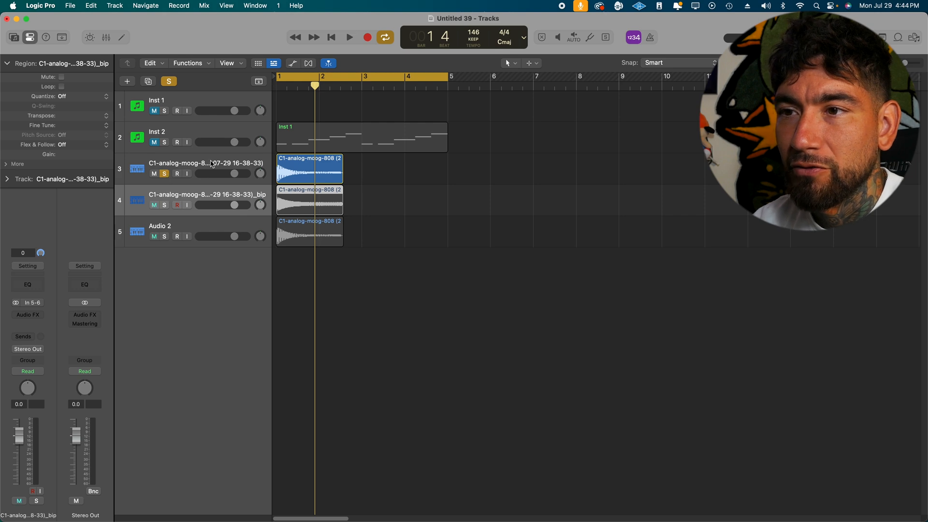
# Play the original processed 808 and the bounced version, soloing each track in turn to compare them.
pyautogui.click(211, 164)
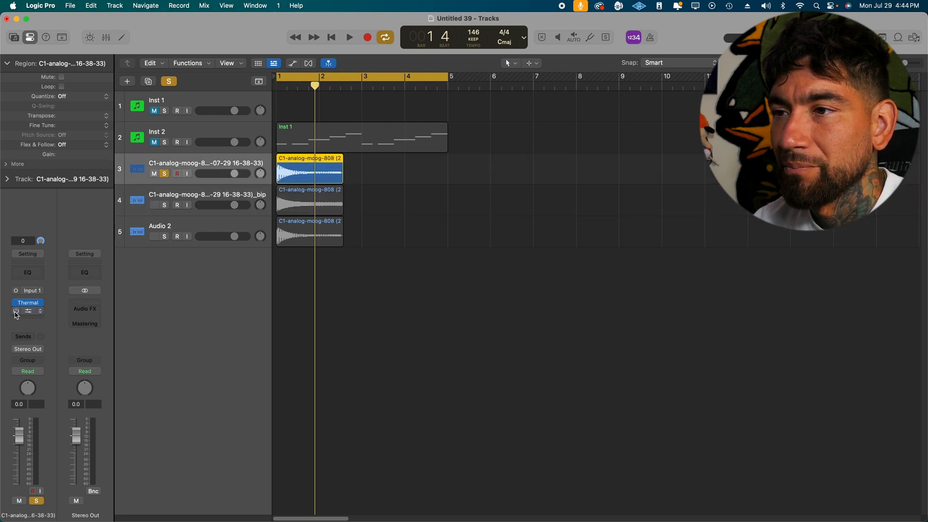
pyautogui.press('space')
pyautogui.press('space')
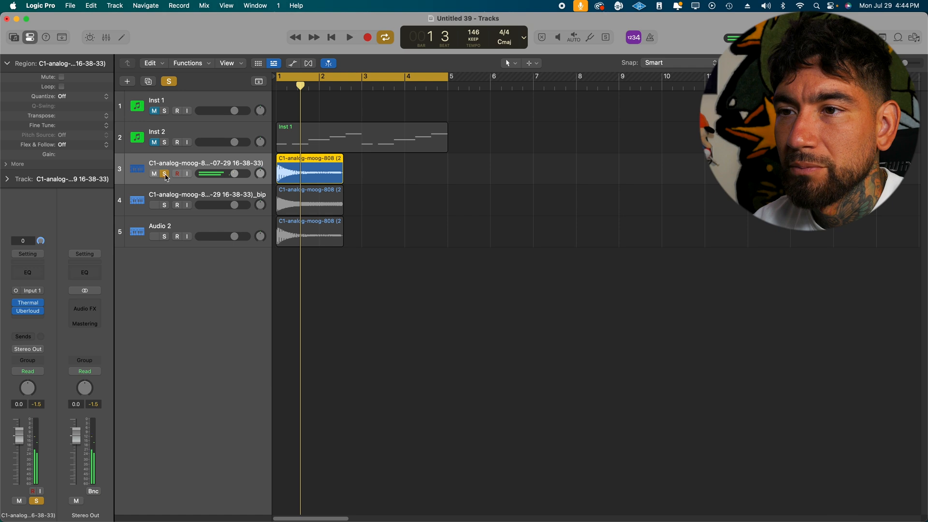
pyautogui.click(165, 175)
pyautogui.click(165, 206)
pyautogui.click(199, 195)
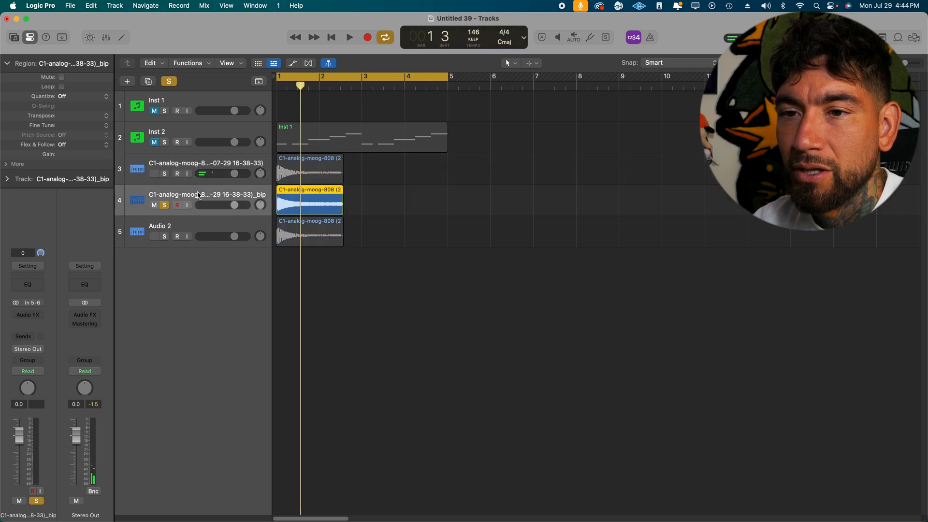
pyautogui.press('space')
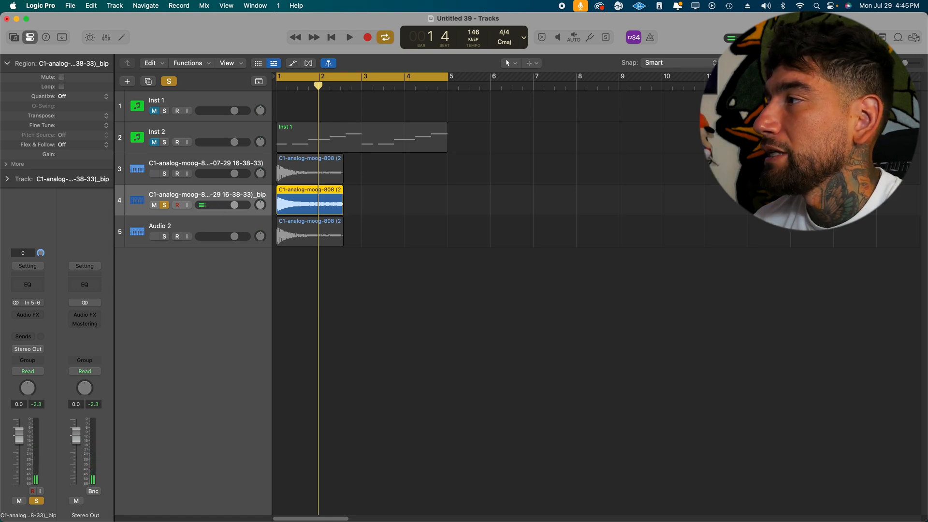
# Color the bounced 808 region green and move its track above Inst 1.
pyautogui.press('ctrl+alt+super+t')
pyautogui.hotkey('alt', 'c')
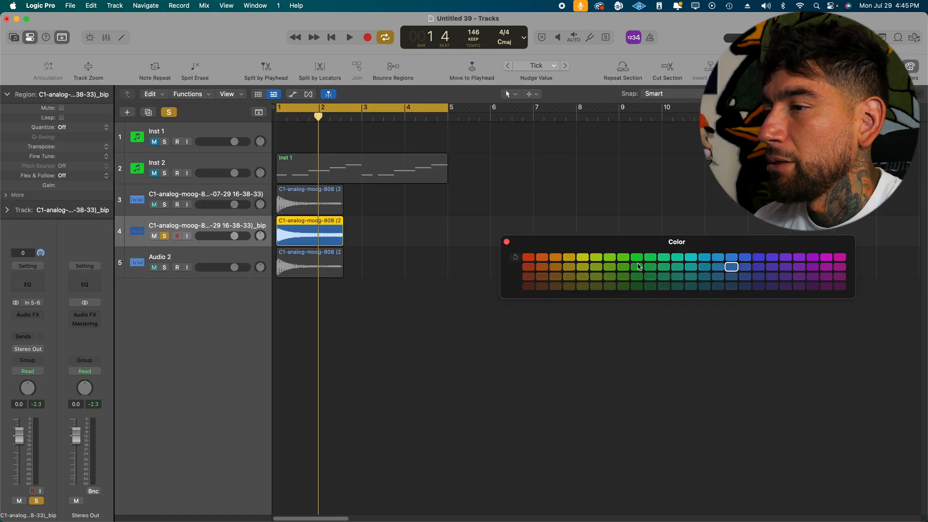
pyautogui.click(637, 257)
pyautogui.click(506, 242)
pyautogui.moveTo(218, 236); pyautogui.dragTo(227, 127)
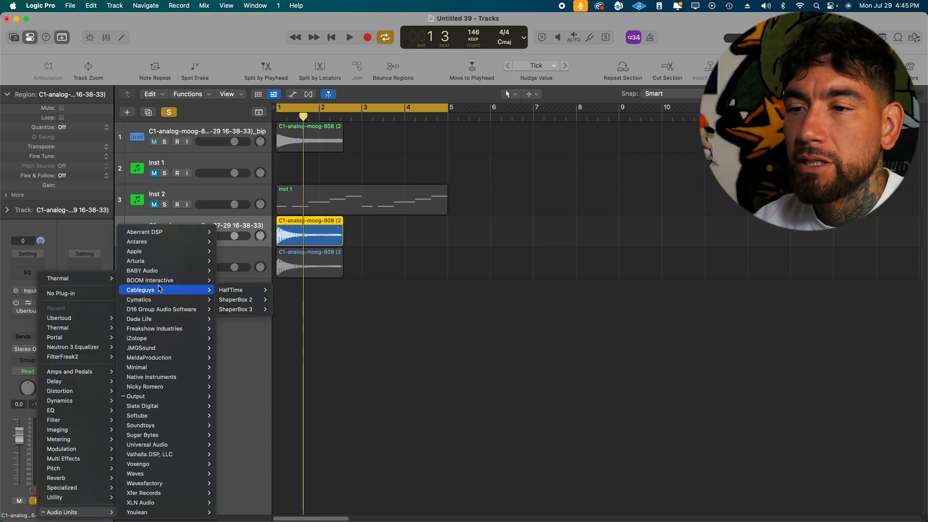
# Replace Thermal with Minimal's Rift on the original 808 track, ahead of Uberloud.
pyautogui.moveTo(159, 283)
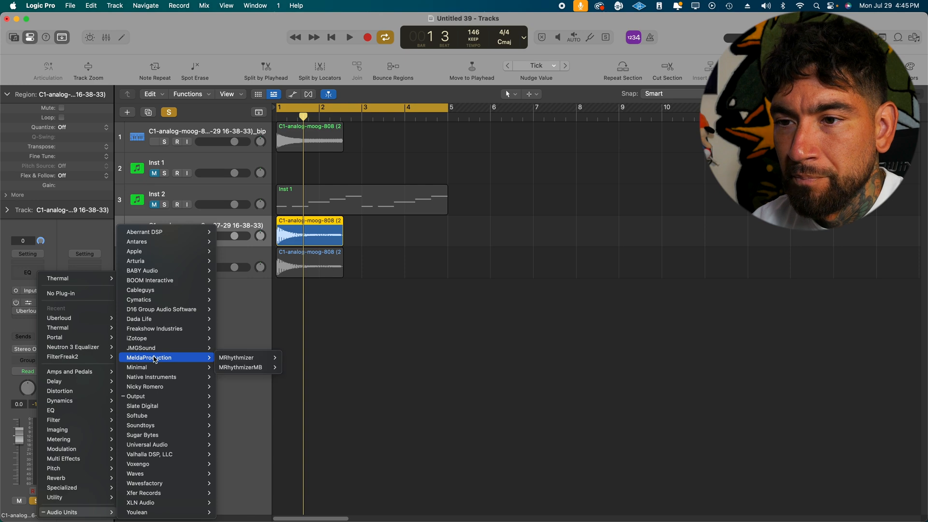
pyautogui.moveTo(164, 367)
pyautogui.moveTo(227, 367)
pyautogui.click(261, 369)
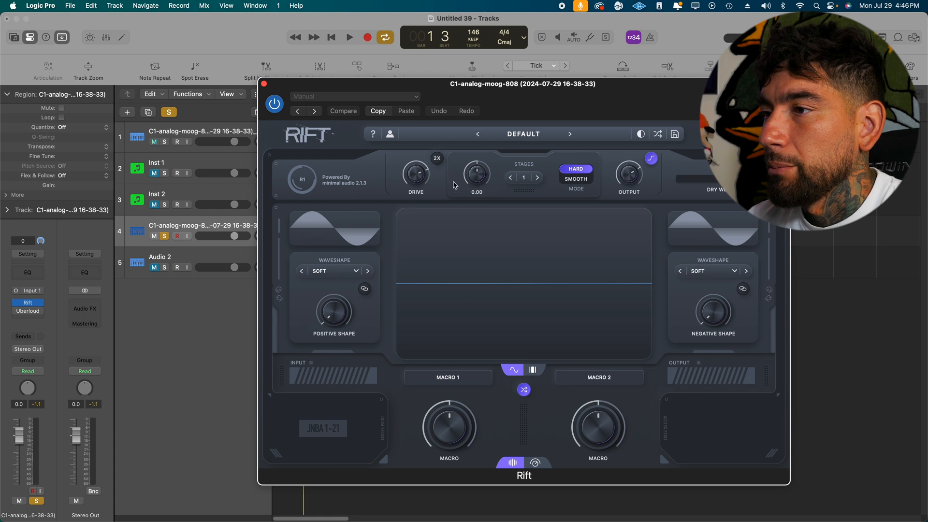
pyautogui.moveTo(584, 95); pyautogui.dragTo(568, 64)
# Examine Rift's advanced and play views and audition its default distortion on the 808.
pyautogui.click(520, 435)
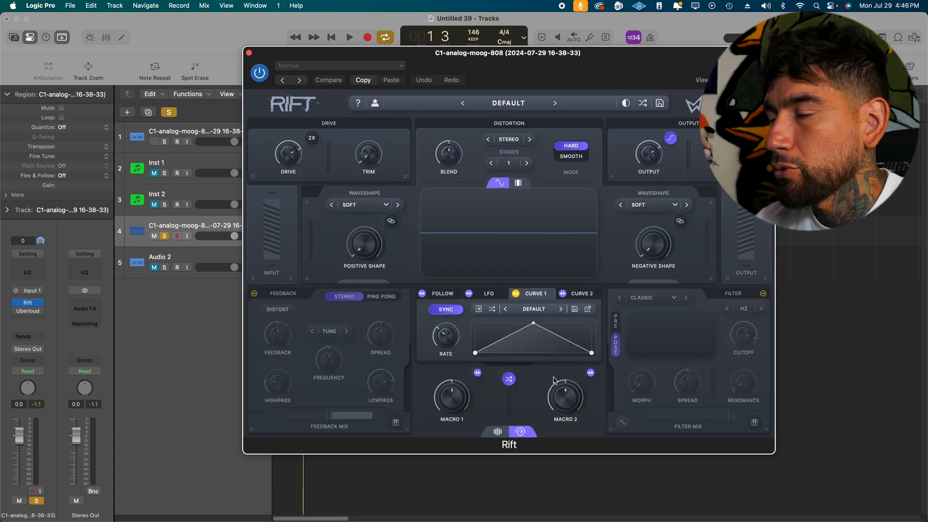
pyautogui.click(503, 431)
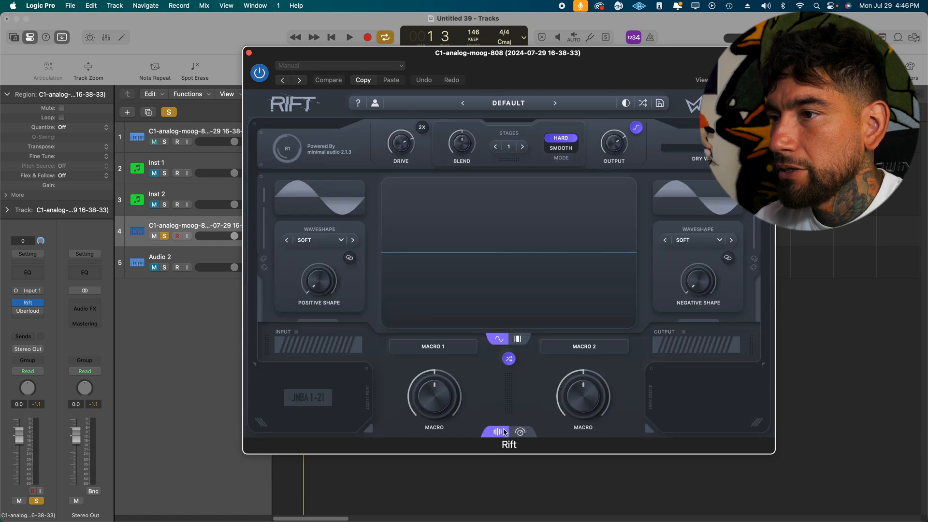
pyautogui.press('space')
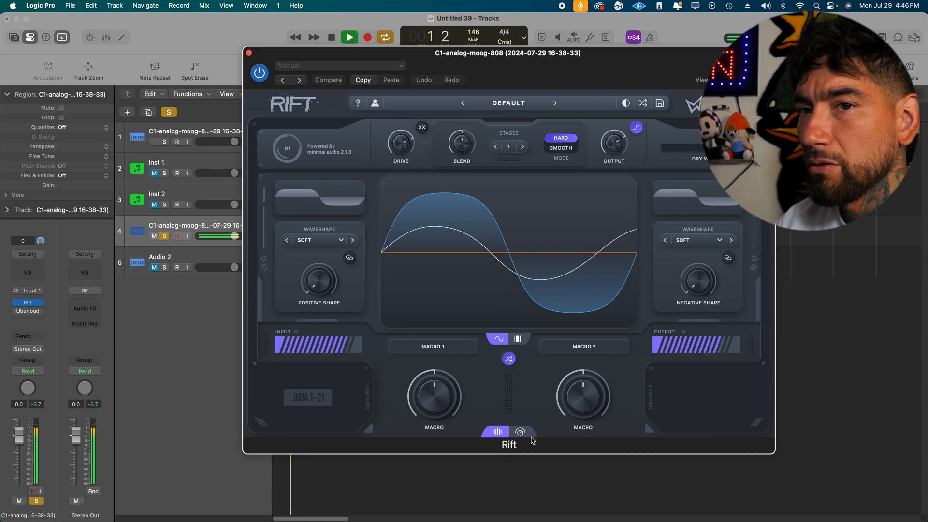
pyautogui.press('space')
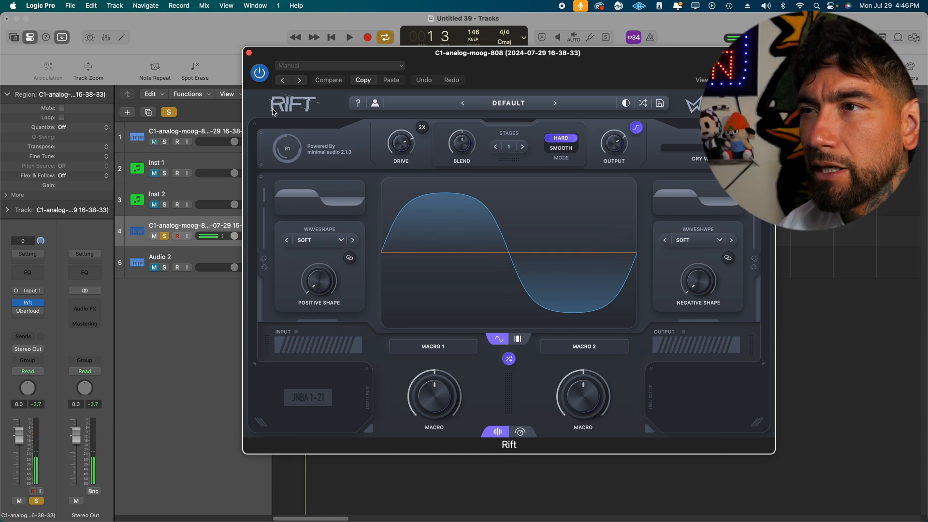
# Bypass Rift, set its distortion mode to Smooth and check its advanced view.
pyautogui.click(260, 73)
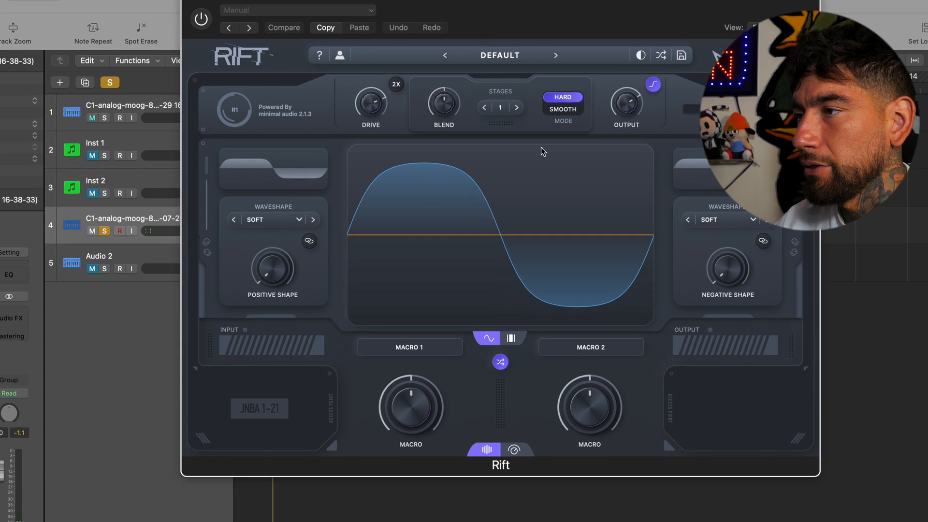
pyautogui.click(562, 110)
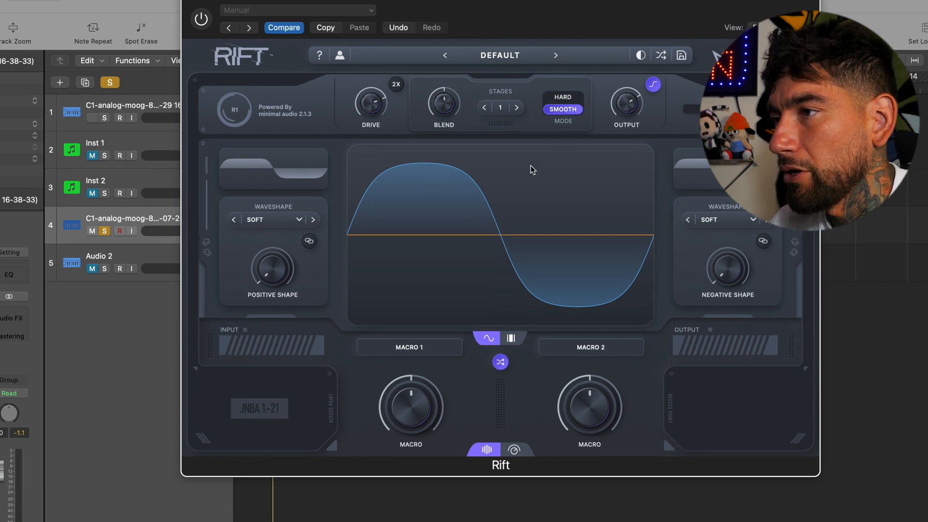
pyautogui.click(516, 449)
pyautogui.click(487, 450)
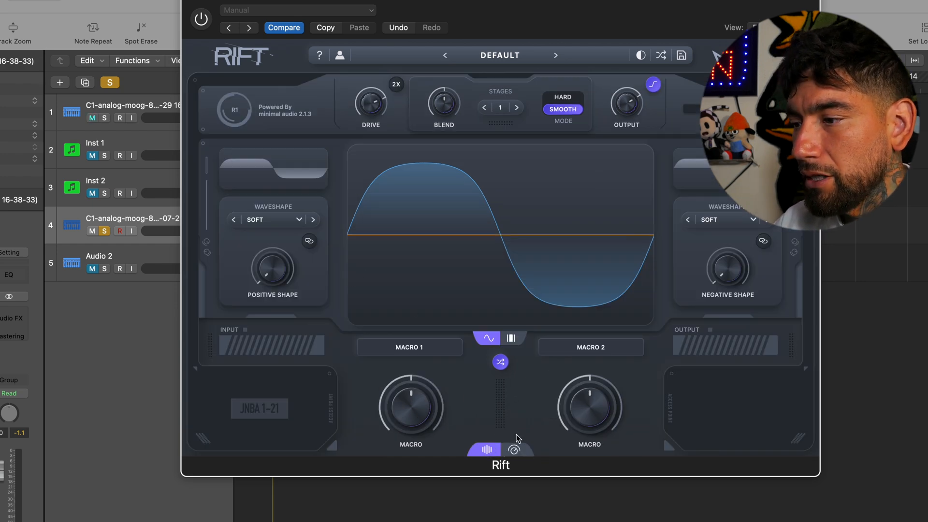
# In Rift's advanced view, set the positive side's waveshape to the Teeth wavefold.
pyautogui.click(514, 449)
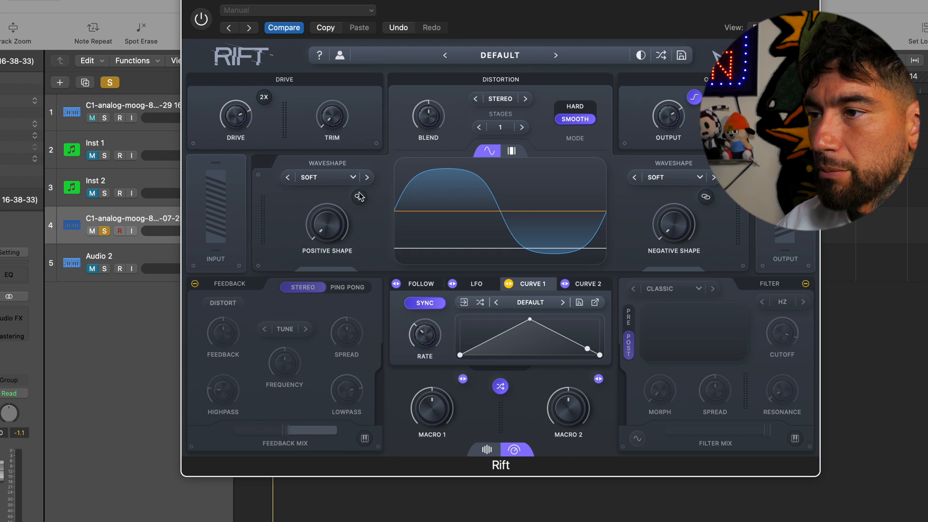
pyautogui.click(335, 178)
pyautogui.moveTo(341, 207)
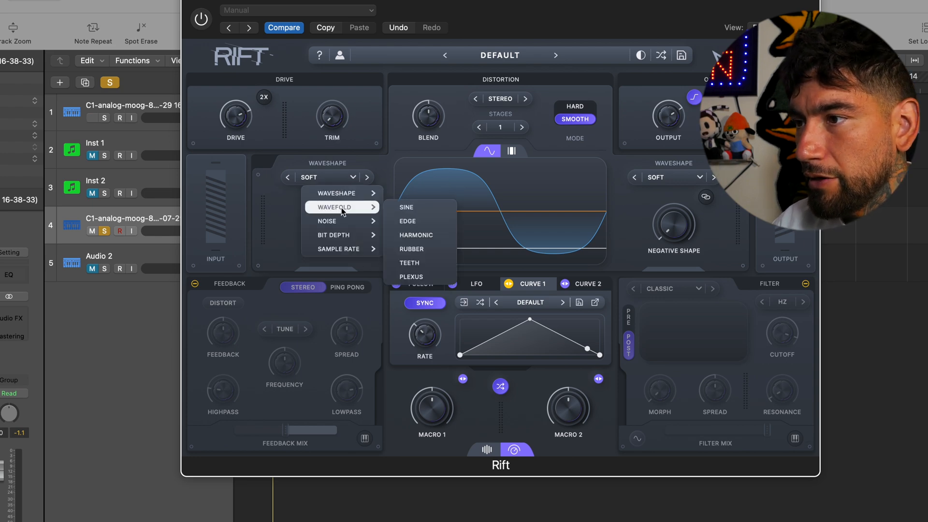
pyautogui.click(426, 263)
# Turn Rift back on and adjust the Positive Shape amount while auditioning the 808.
pyautogui.press('space')
pyautogui.moveTo(323, 221); pyautogui.dragTo(323, 215)
pyautogui.moveTo(403, 1); pyautogui.dragTo(408, 1)
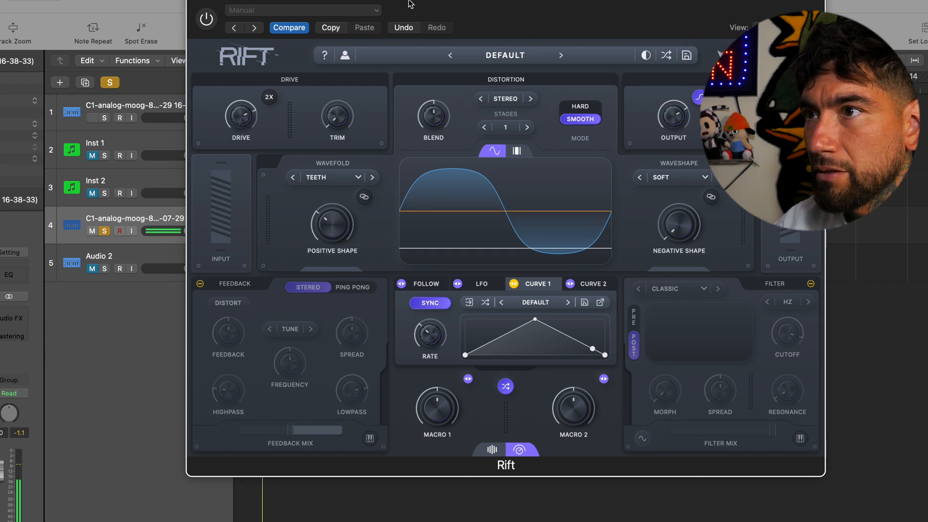
pyautogui.click(207, 18)
pyautogui.moveTo(334, 232)
pyautogui.mouseDown()
pyautogui.moveTo(336, 201)
pyautogui.moveTo(337, 225)
pyautogui.mouseUp()
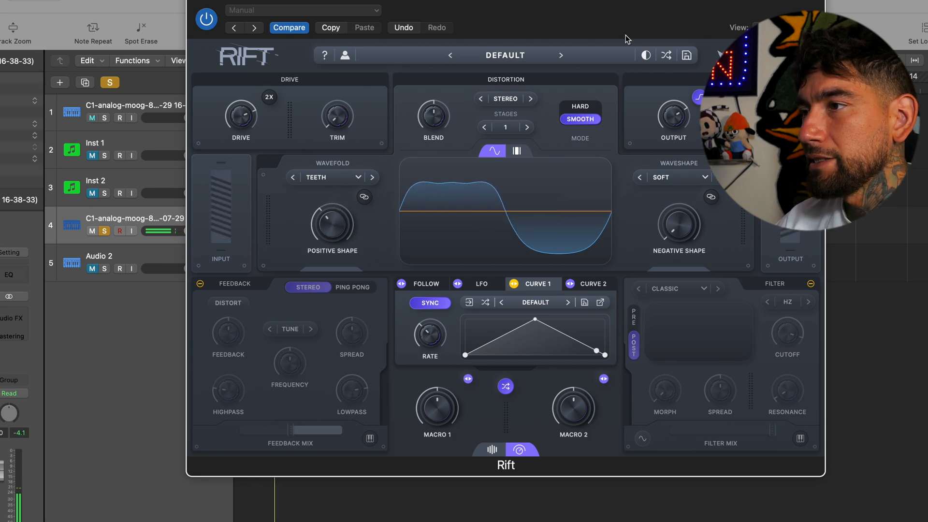
pyautogui.click(506, 98)
pyautogui.click(569, 93)
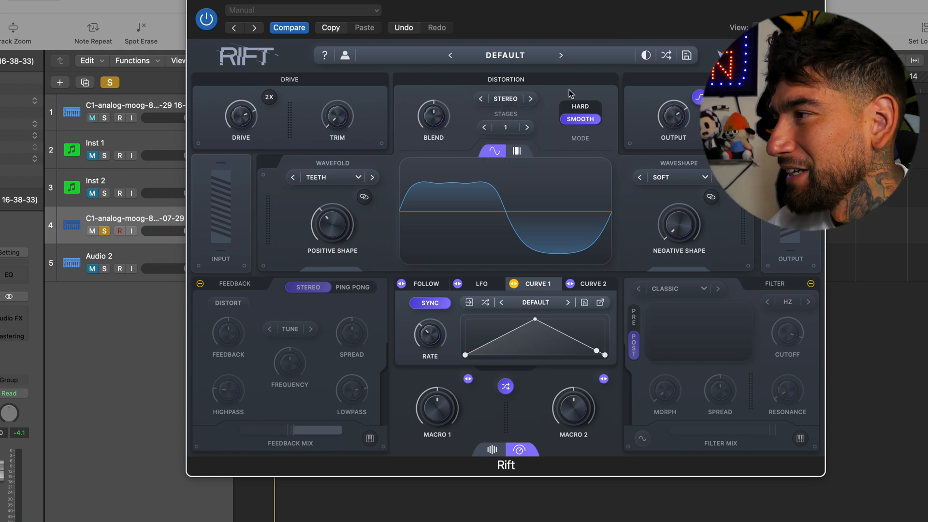
pyautogui.click(670, 178)
pyautogui.click(431, 184)
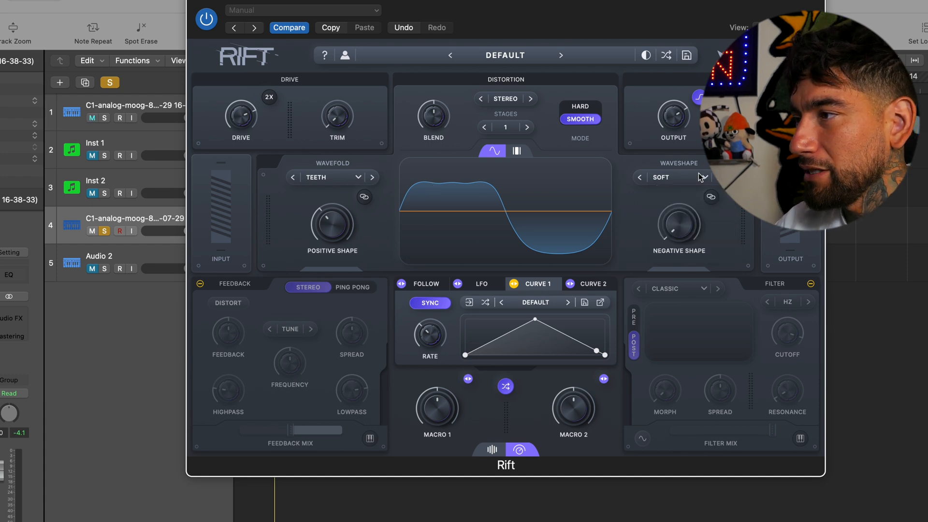
pyautogui.click(673, 178)
pyautogui.click(673, 178)
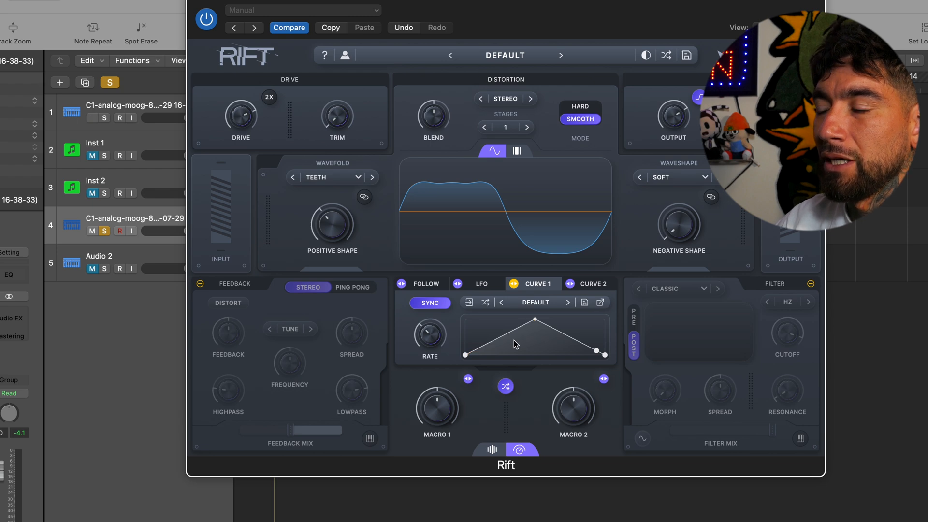
# Set Rift's negative side to the Jitter noise type and raise Negative Shape to about 0.24 while auditioning the 808.
pyautogui.click(672, 180)
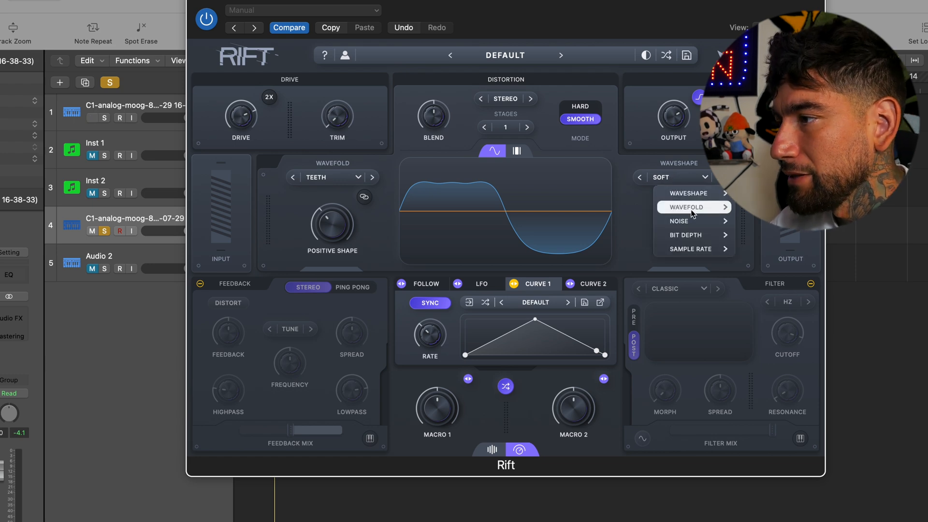
pyautogui.moveTo(696, 220)
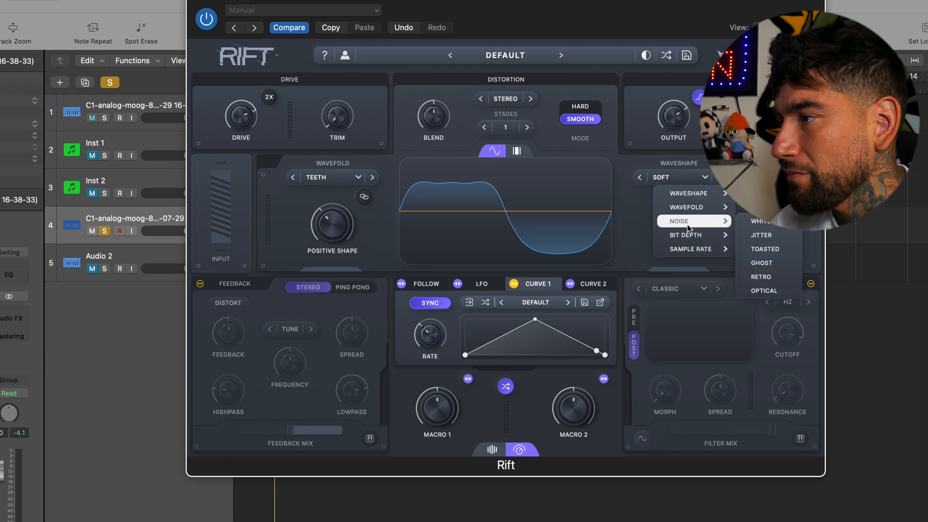
pyautogui.click(771, 235)
pyautogui.moveTo(677, 193)
pyautogui.mouseDown()
pyautogui.moveTo(674, 178)
pyautogui.moveTo(674, 188)
pyautogui.mouseUp()
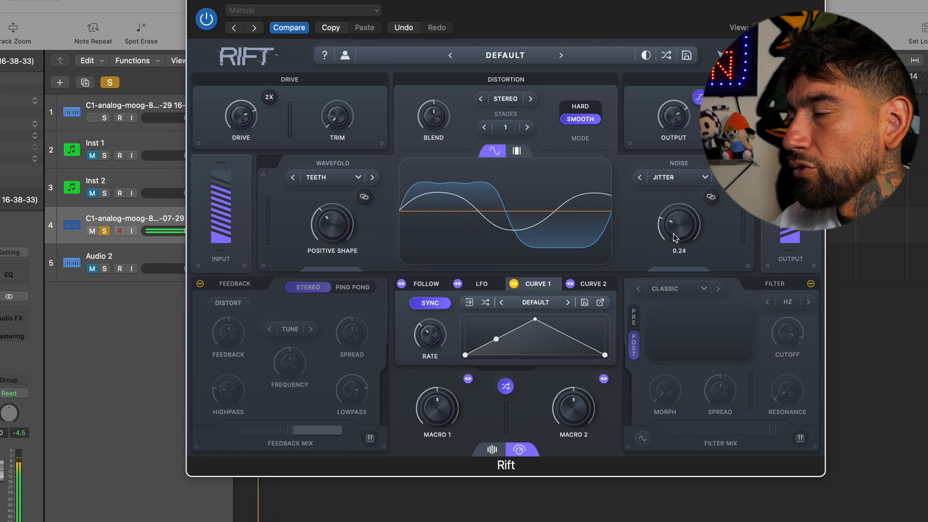
pyautogui.press('space')
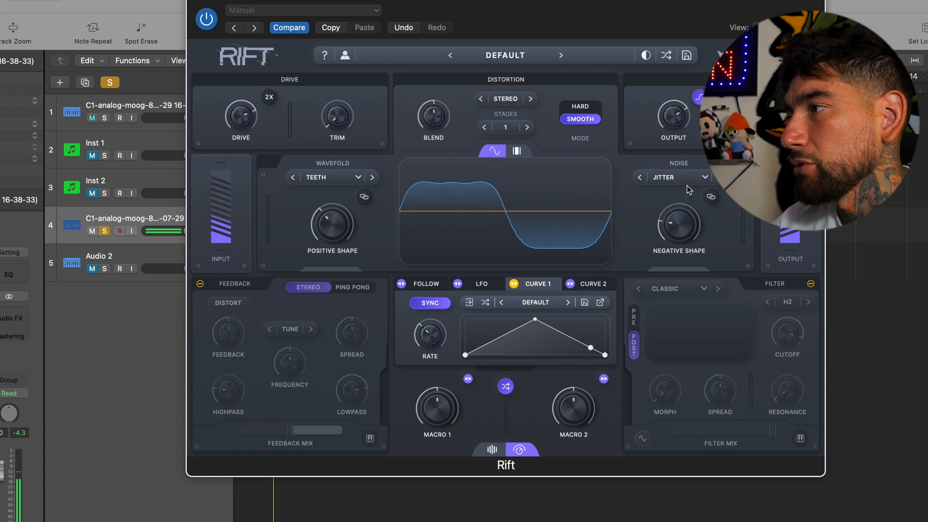
pyautogui.press('space')
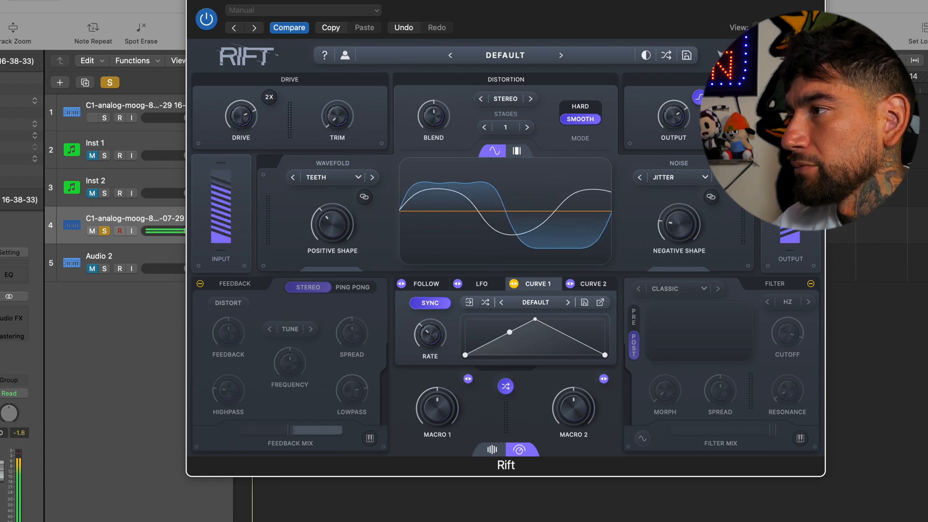
pyautogui.moveTo(666, 213); pyautogui.dragTo(664, 224)
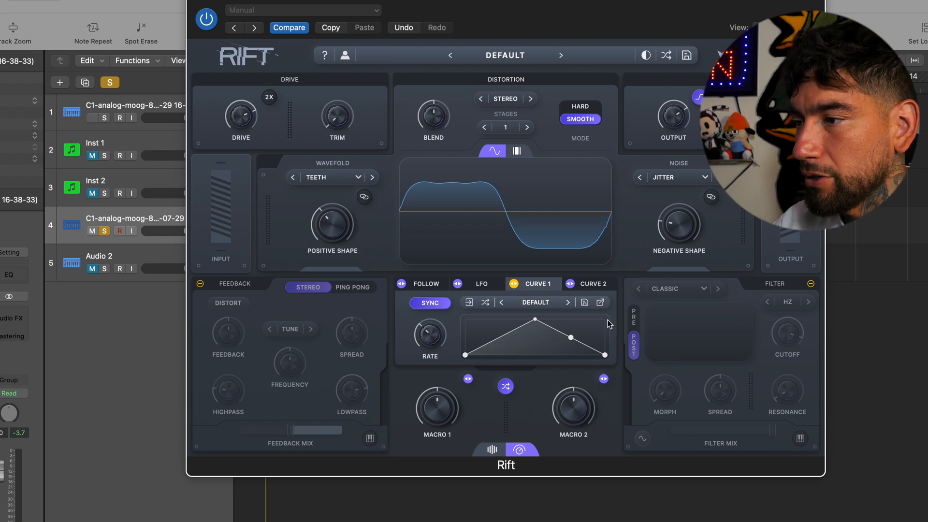
# Enable Rift's 2X drive boost and fine-tune the Drive amount while auditioning the 808.
pyautogui.moveTo(446, 336)
pyautogui.moveTo(247, 119)
pyautogui.click(267, 99)
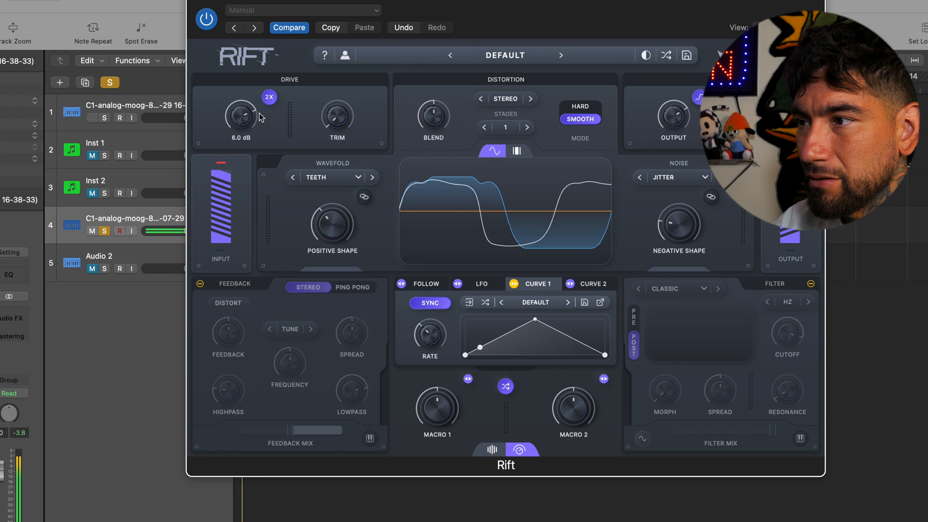
pyautogui.moveTo(257, 111)
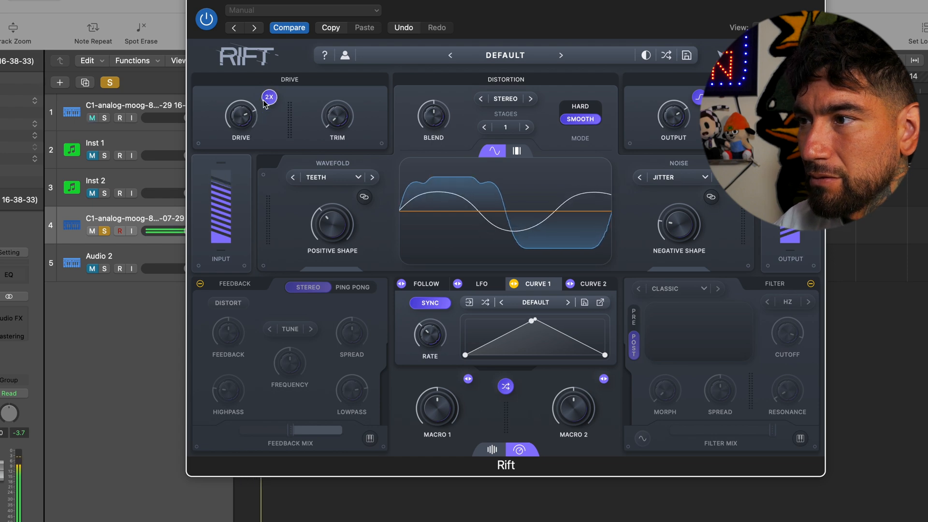
pyautogui.moveTo(257, 110); pyautogui.dragTo(245, 117)
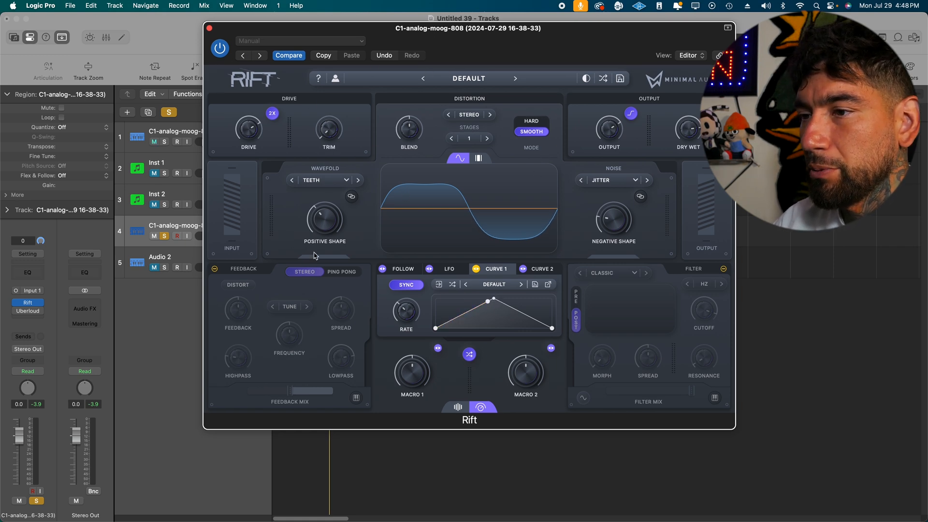
pyautogui.moveTo(612, 201)
pyautogui.click(610, 180)
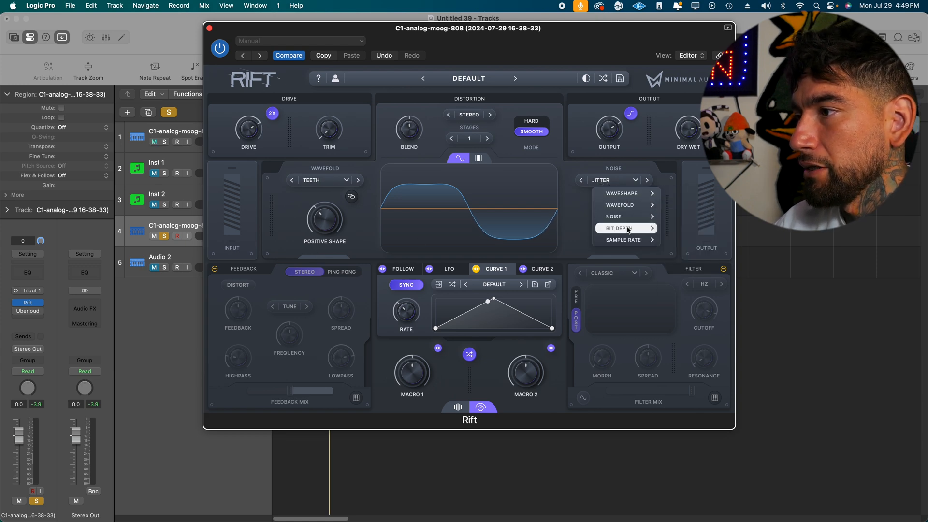
pyautogui.moveTo(634, 241)
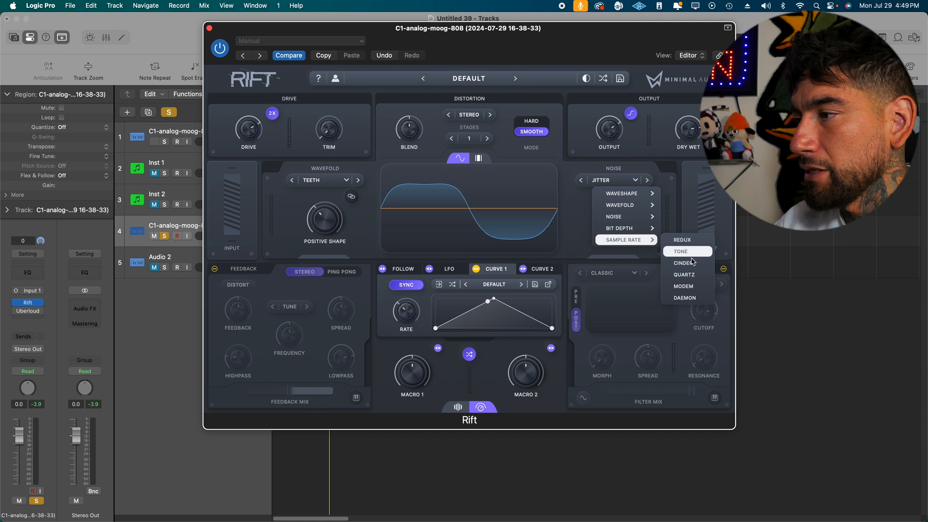
pyautogui.click(321, 182)
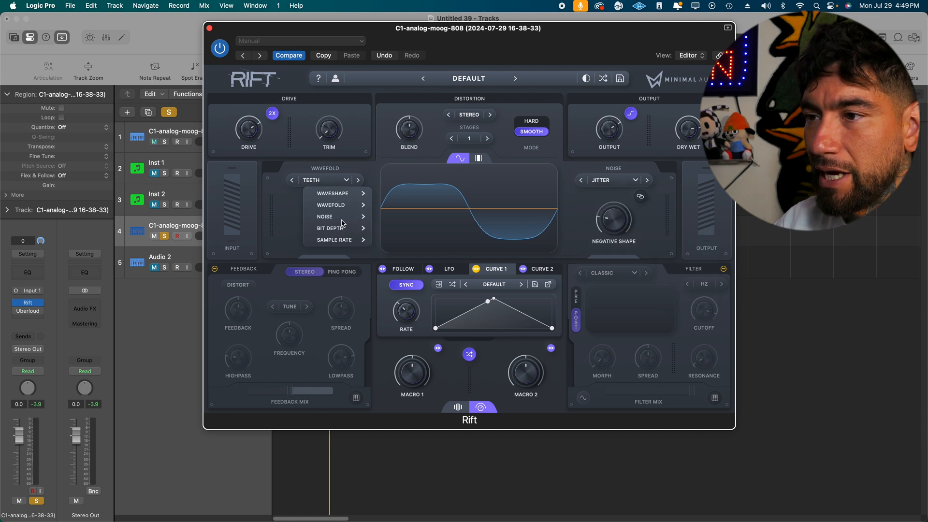
pyautogui.moveTo(343, 233)
pyautogui.click(291, 223)
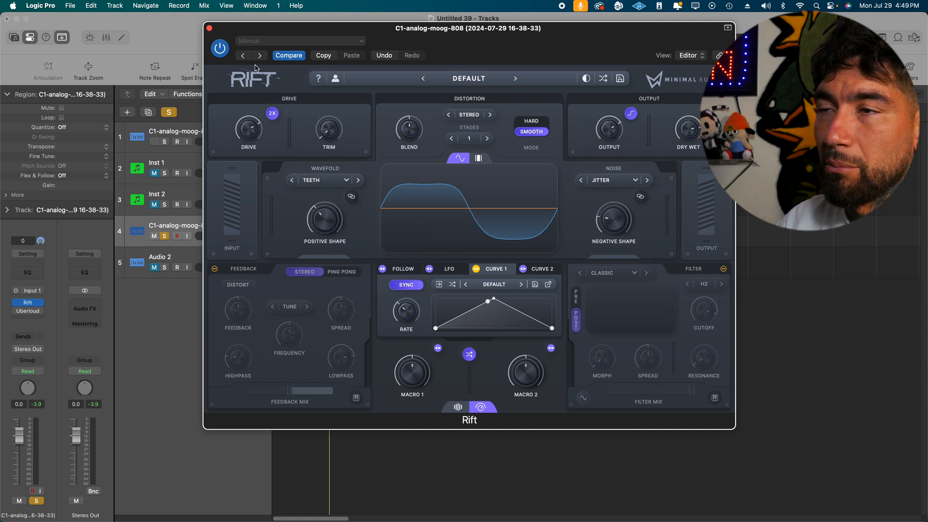
# Close Rift, move the processed 808 track below Audio 2 and play it from the start.
pyautogui.click(210, 29)
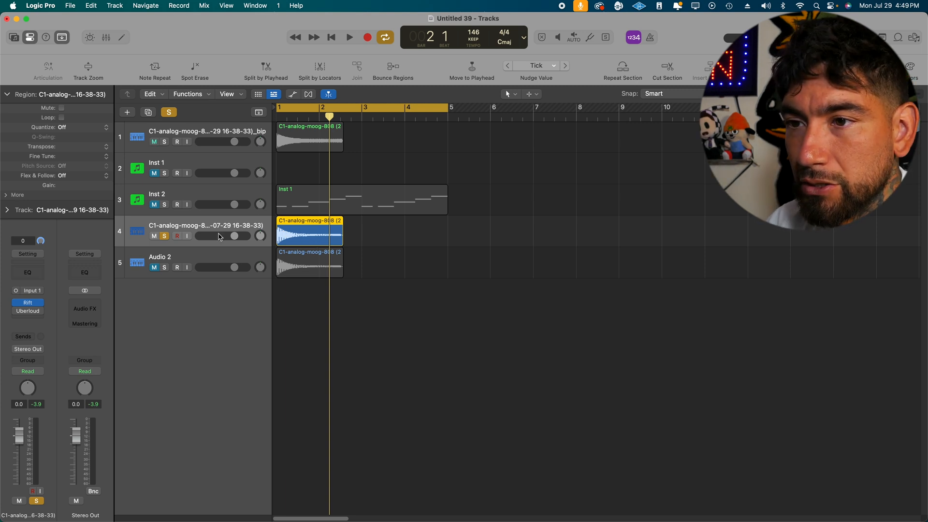
pyautogui.press('space')
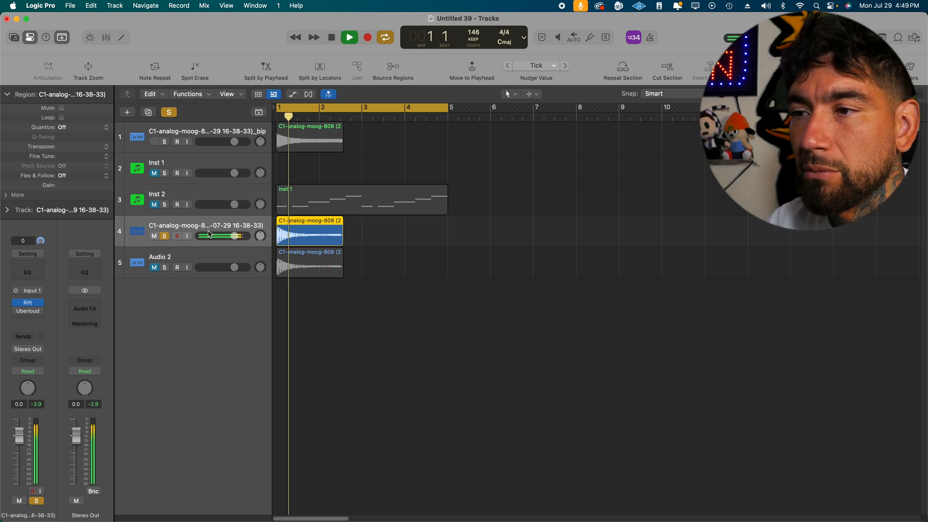
pyautogui.moveTo(211, 227); pyautogui.dragTo(210, 263)
pyautogui.press('Return')
pyautogui.press('space')
pyautogui.moveTo(1, 204)
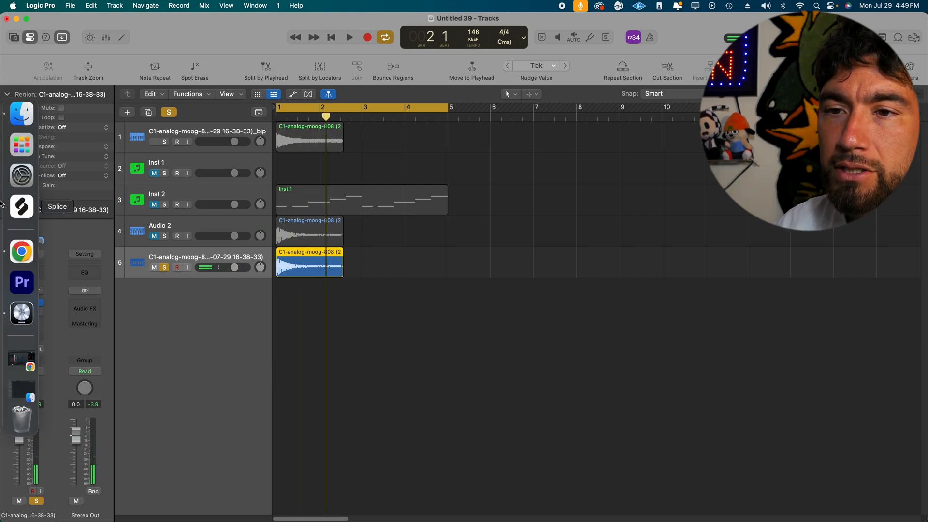
pyautogui.click(43, 203)
pyautogui.click(448, 298)
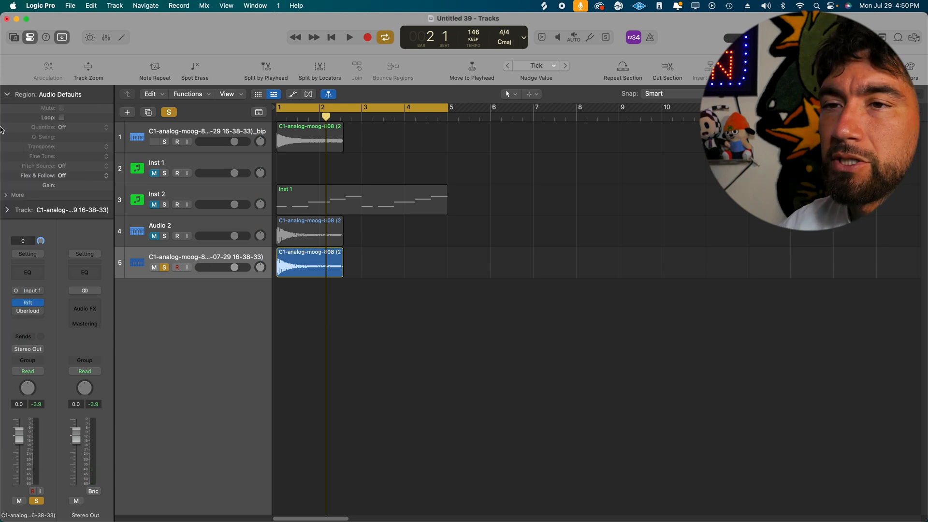
# Switch to Finder and open the Kick folder of the SONAR Drum Kit.
pyautogui.moveTo(23, 132)
pyautogui.click(22, 98)
pyautogui.doubleClick(276, 147)
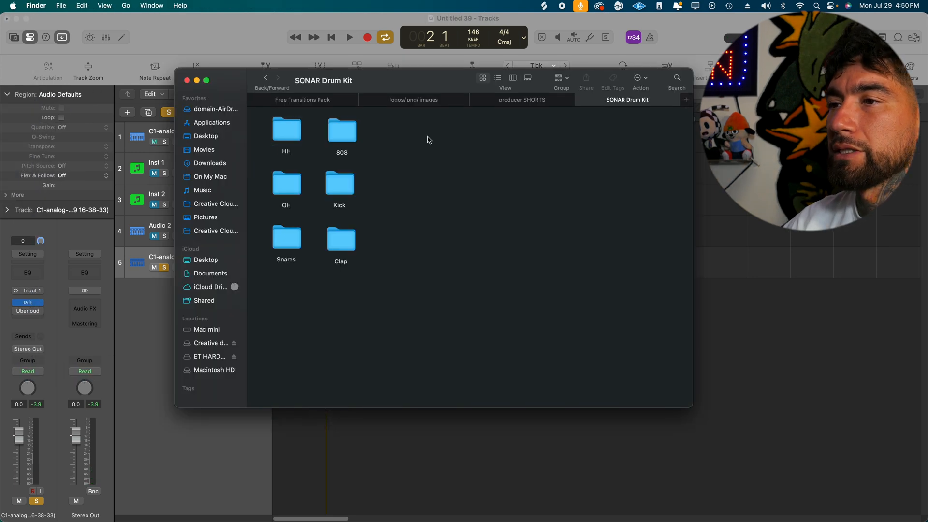
pyautogui.doubleClick(344, 179)
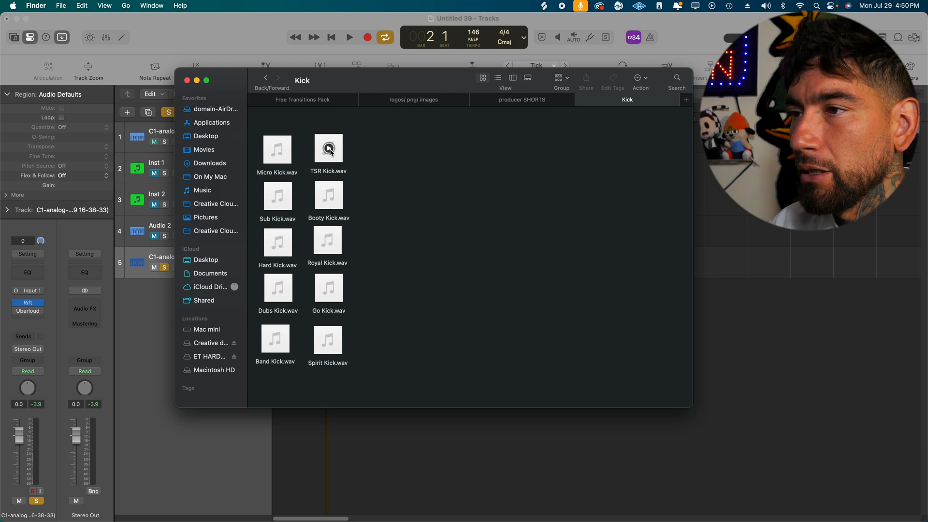
# Preview the TSR, Micro, Sub and Booty kicks and add Booty Kick.wav on a new track at bar 1.
pyautogui.click(330, 152)
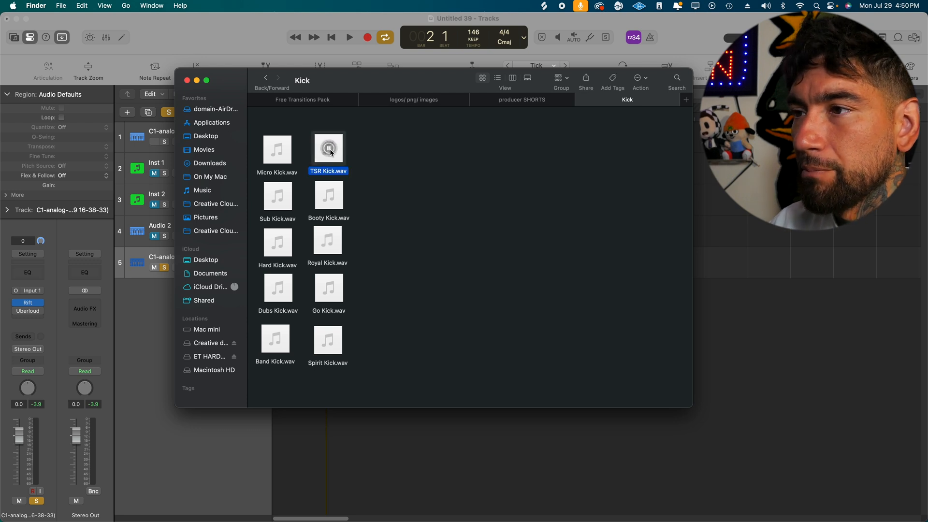
pyautogui.click(279, 151)
pyautogui.click(278, 195)
pyautogui.click(328, 199)
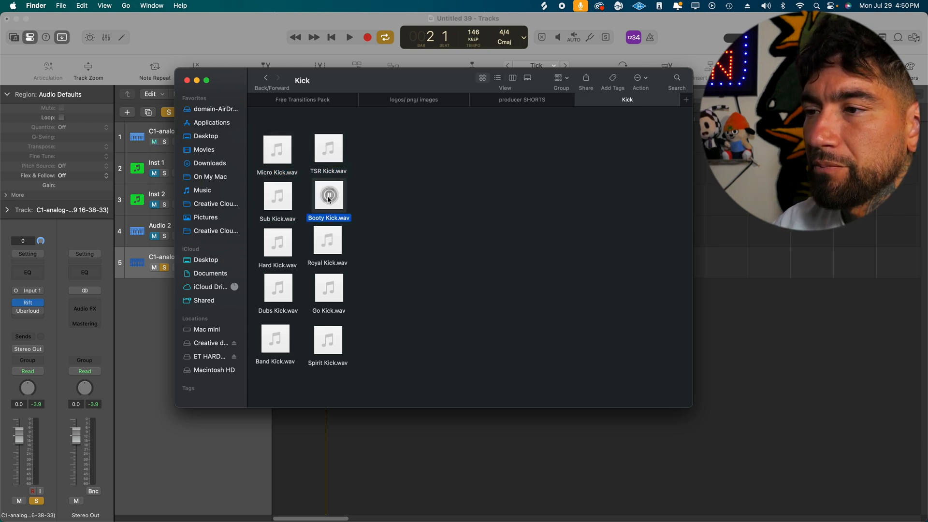
pyautogui.moveTo(337, 208); pyautogui.dragTo(274, 403)
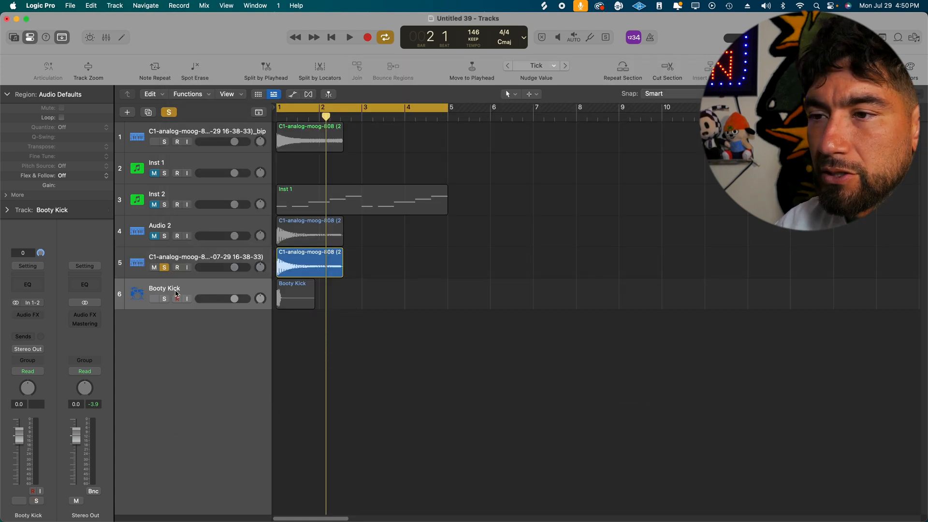
# Solo the Booty Kick track, lower its volume and play it together with the distorted 808.
pyautogui.click(176, 289)
pyautogui.click(236, 261)
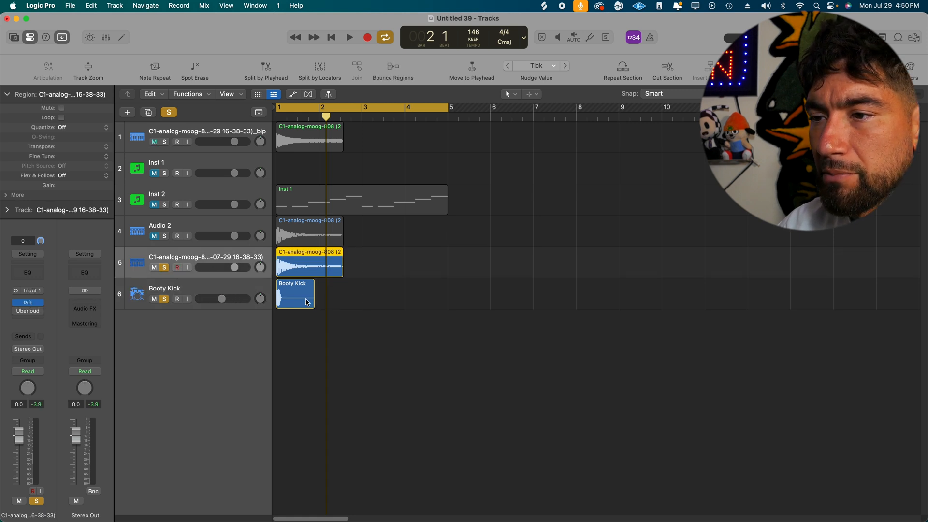
pyautogui.press('space')
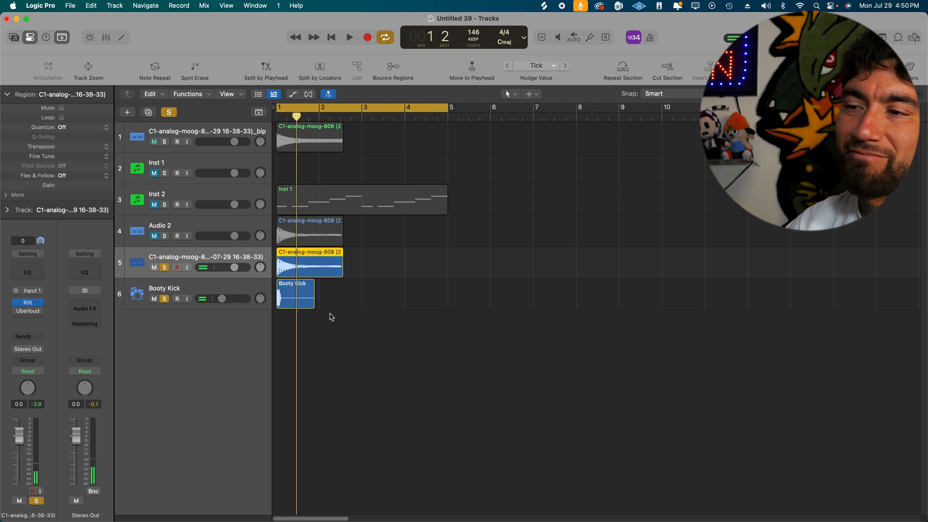
pyautogui.moveTo(327, 314); pyautogui.dragTo(300, 267)
pyautogui.rightClick(299, 265)
pyautogui.click(564, 404)
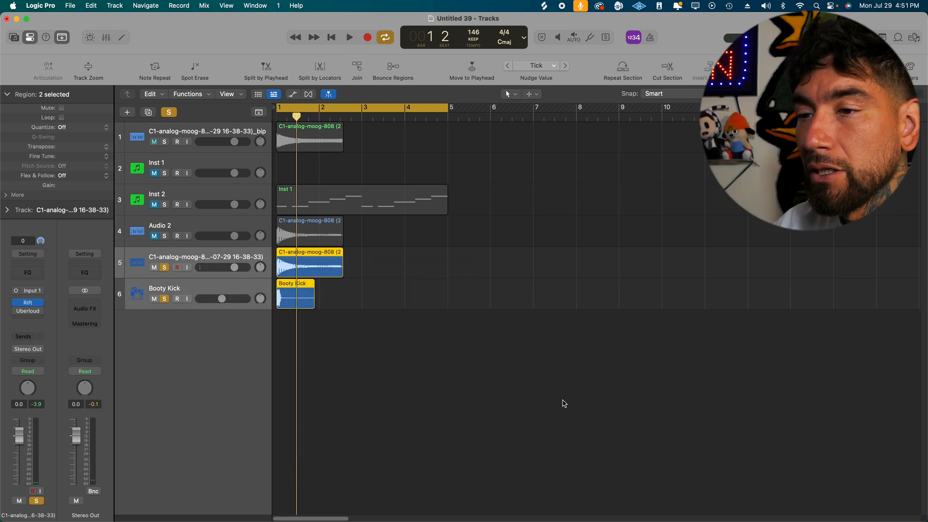
pyautogui.click(421, 356)
# Replace Uberloud on the distorted 808 track with the JMGSound Transmutator plug-in.
pyautogui.click(213, 260)
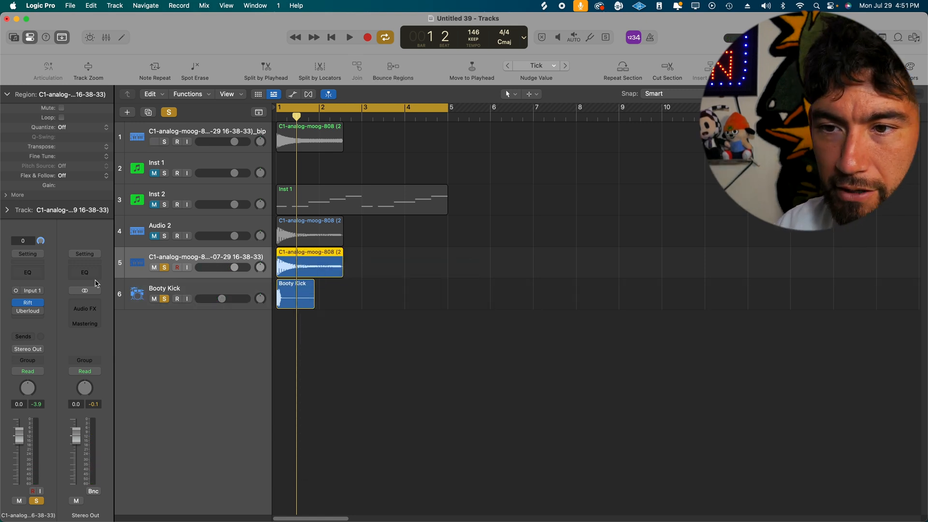
pyautogui.click(41, 320)
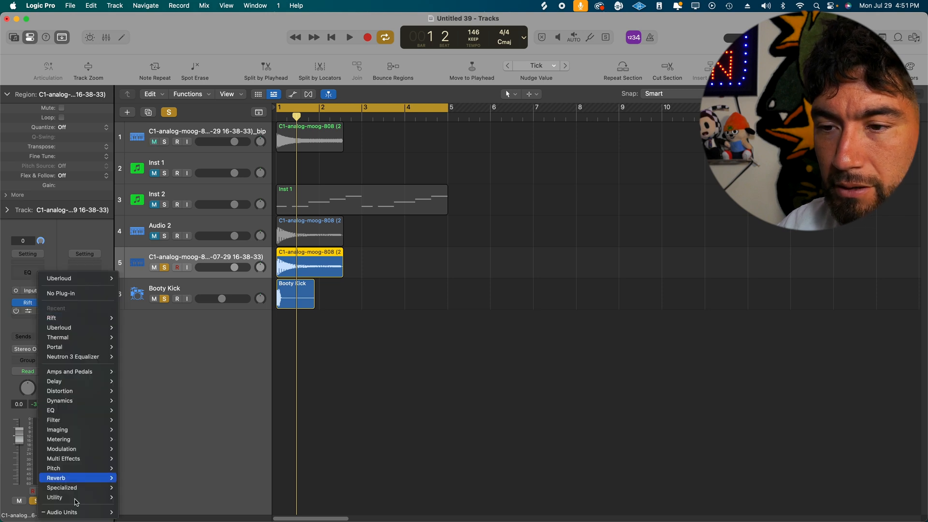
pyautogui.moveTo(77, 512)
pyautogui.moveTo(175, 343)
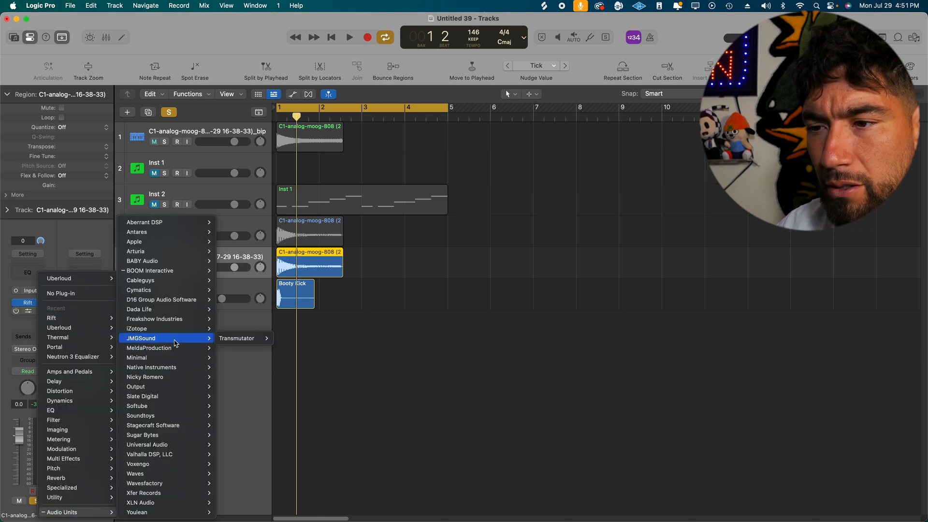
pyautogui.moveTo(251, 338)
pyautogui.click(291, 339)
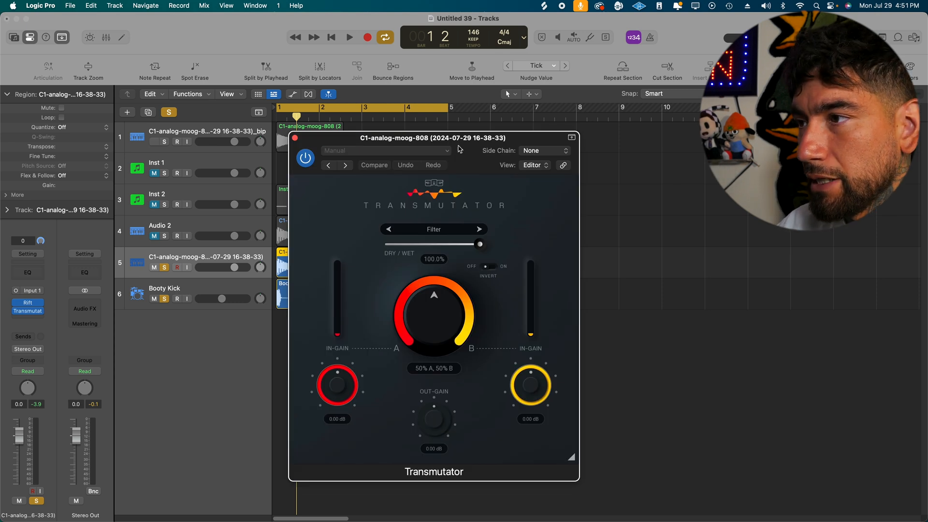
# Unsolo and mute the Booty Kick track, and choose it as Transmutator's side chain source.
pyautogui.click(165, 299)
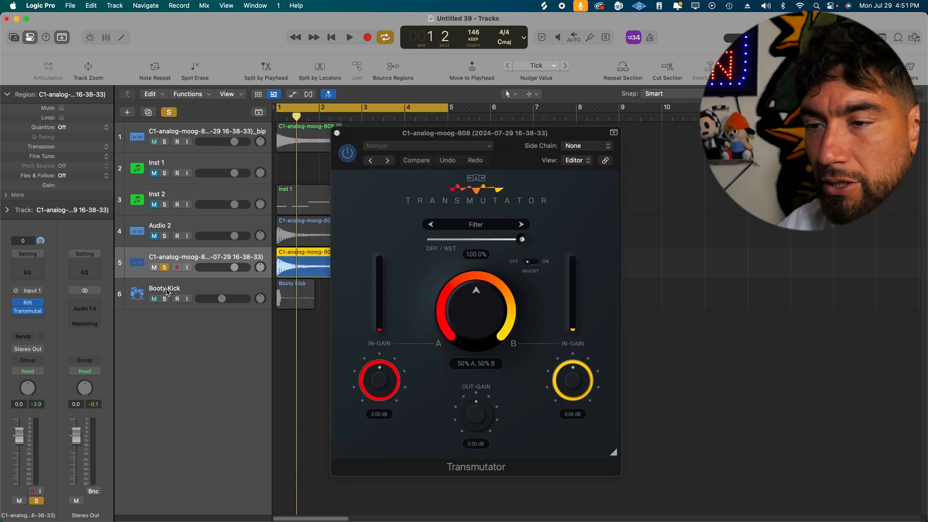
pyautogui.click(154, 299)
pyautogui.click(165, 267)
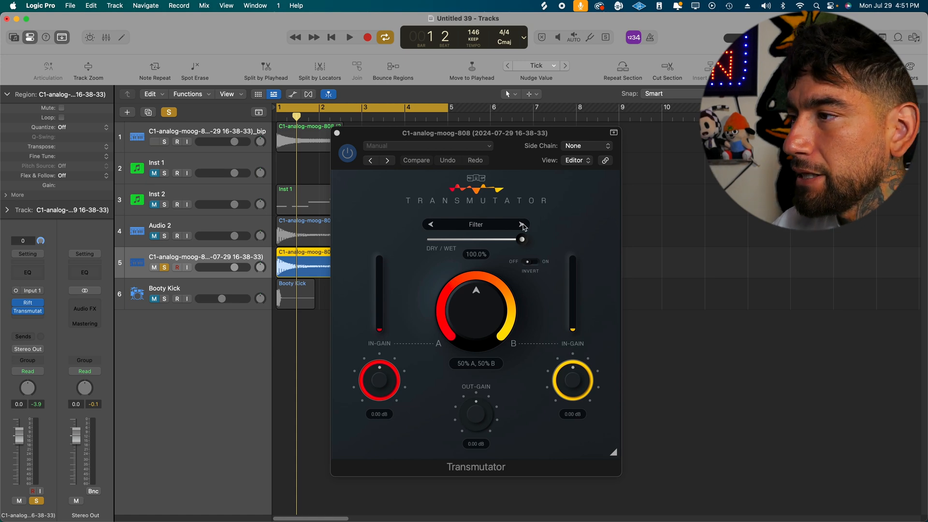
pyautogui.click(586, 146)
pyautogui.moveTo(580, 163)
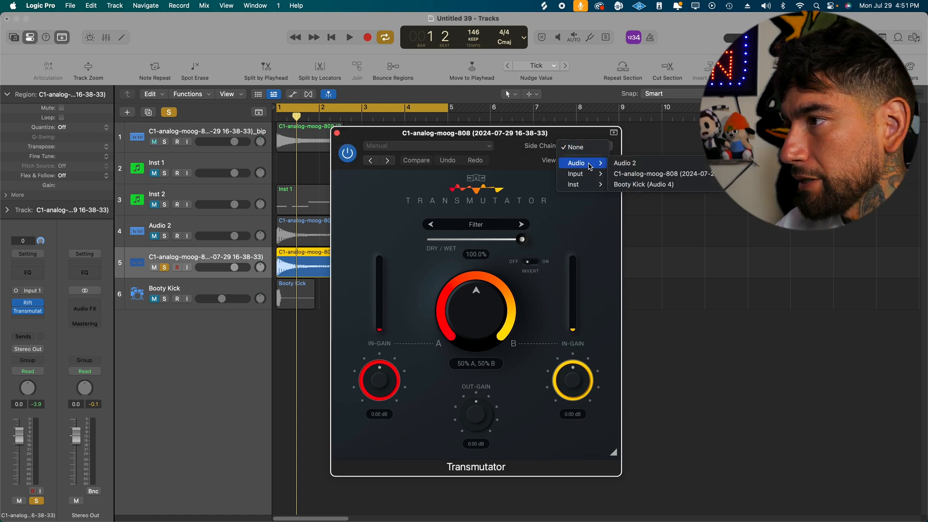
pyautogui.click(643, 184)
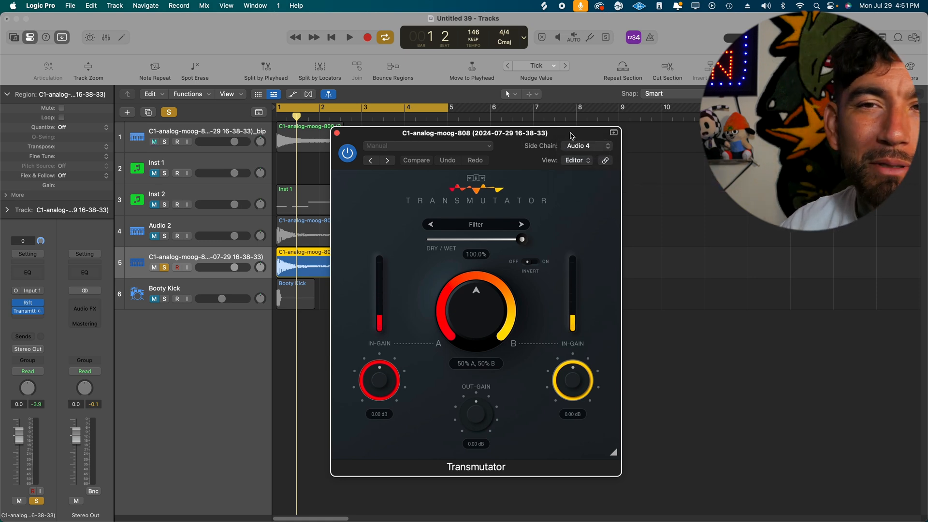
pyautogui.moveTo(580, 143); pyautogui.dragTo(637, 104)
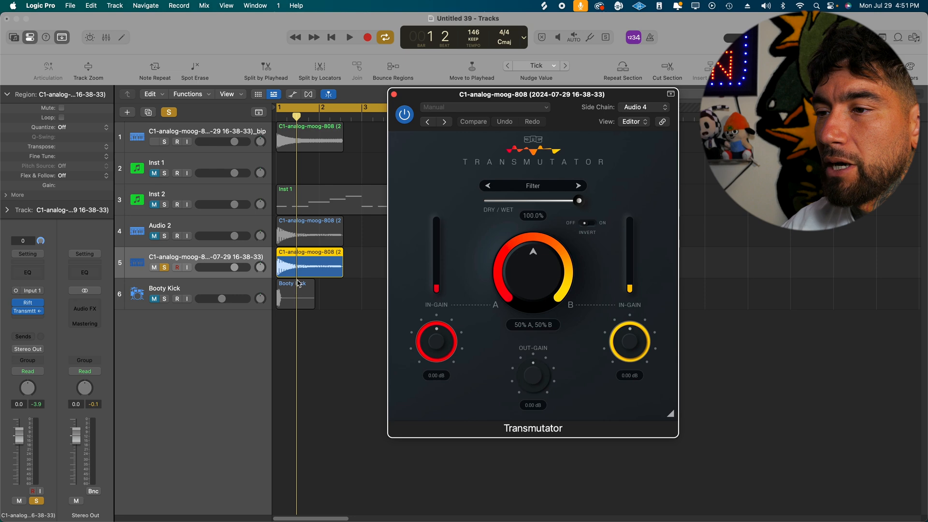
pyautogui.moveTo(566, 99); pyautogui.dragTo(556, 96)
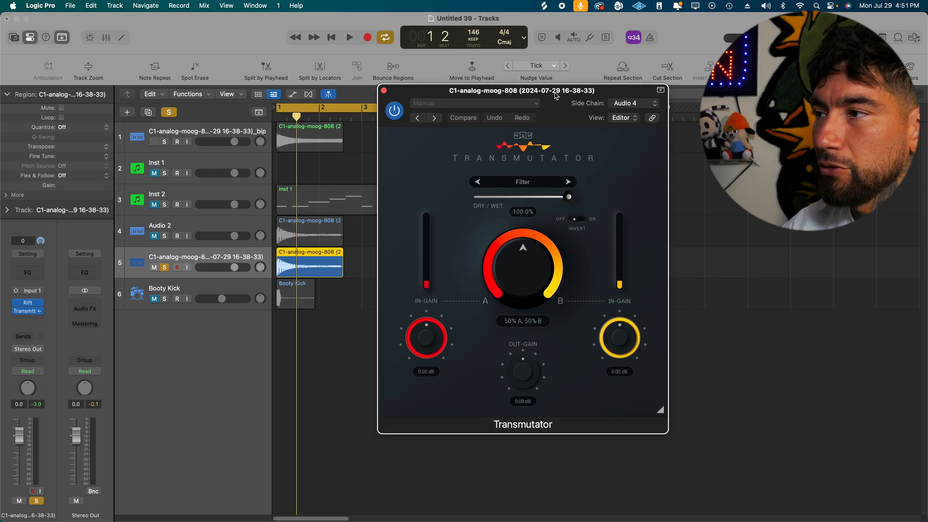
# Play the 808 with Transmutator in Filter mode and try an A/B blend of 70% A, 30% B.
pyautogui.click(540, 184)
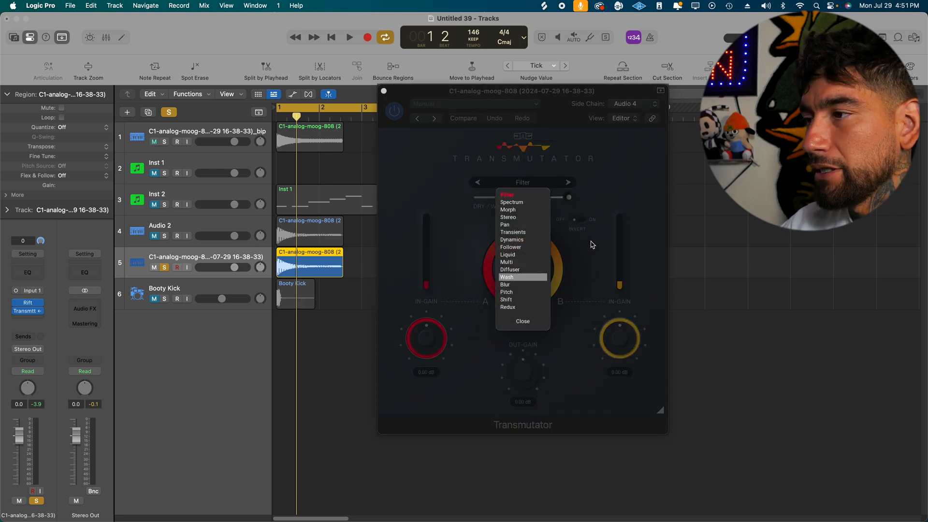
pyautogui.click(522, 321)
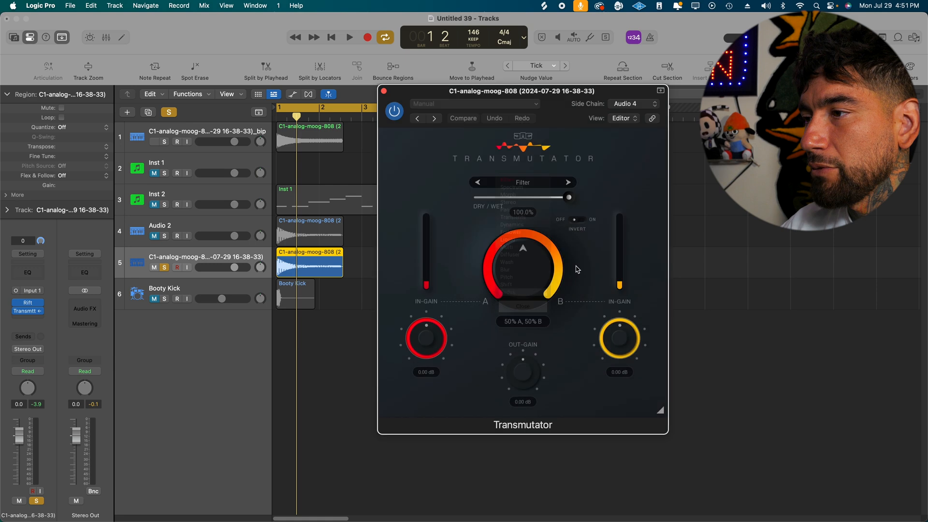
pyautogui.press('space')
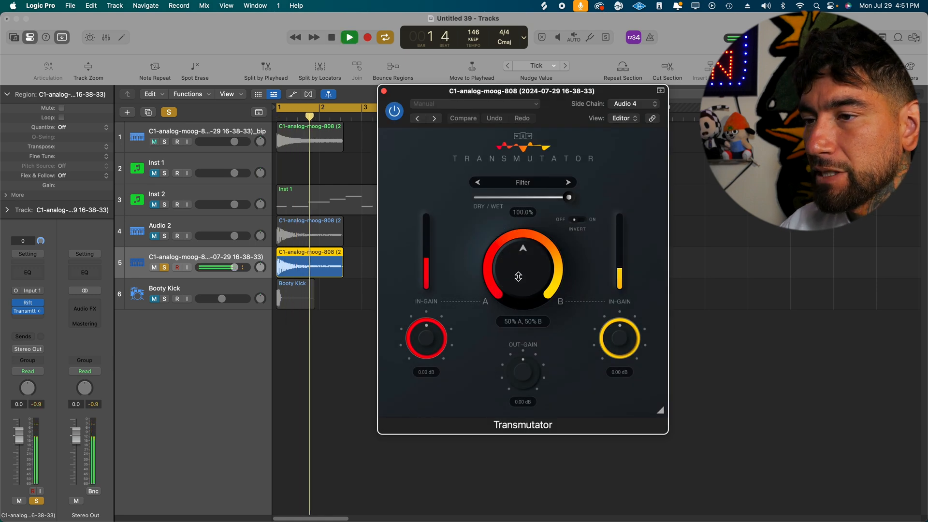
pyautogui.press('space')
pyautogui.moveTo(517, 271); pyautogui.dragTo(517, 275)
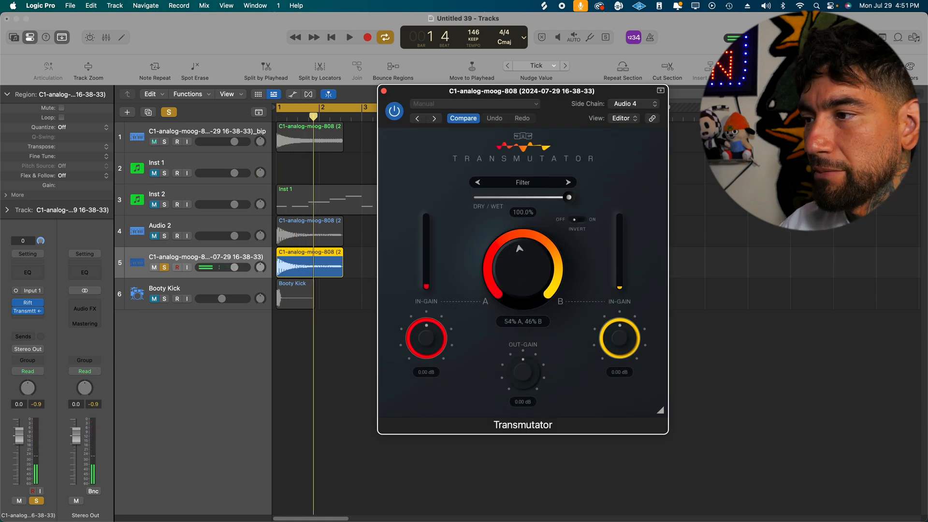
pyautogui.press('space')
pyautogui.moveTo(523, 232); pyautogui.dragTo(523, 307)
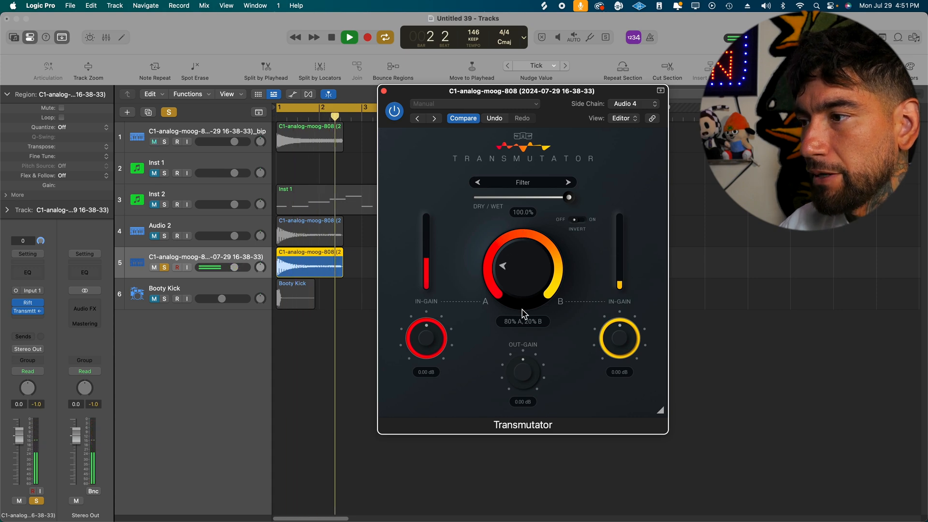
pyautogui.press('space')
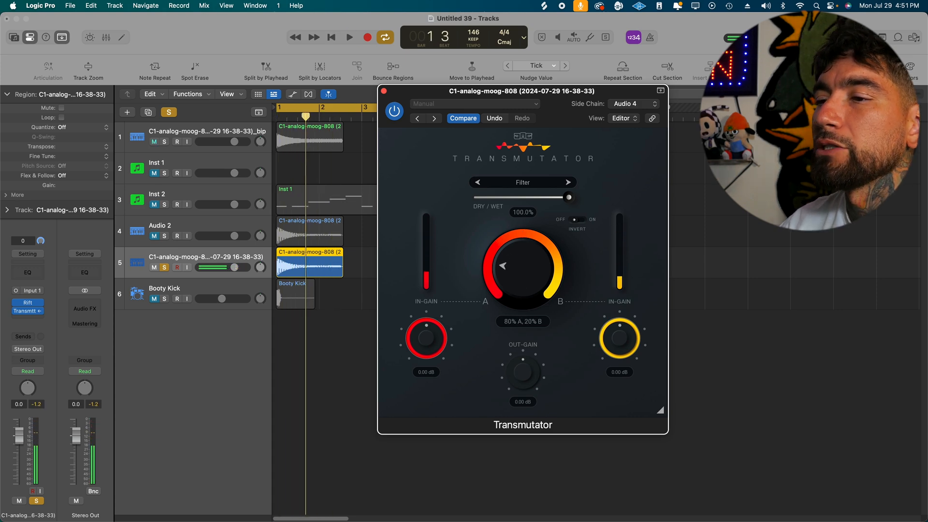
pyautogui.press('space')
pyautogui.moveTo(516, 275); pyautogui.dragTo(506, 257)
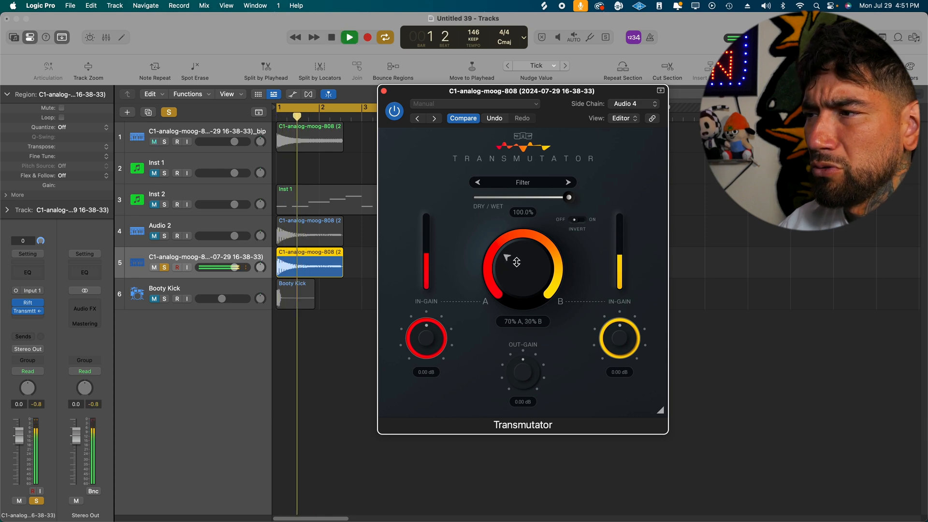
pyautogui.press('space')
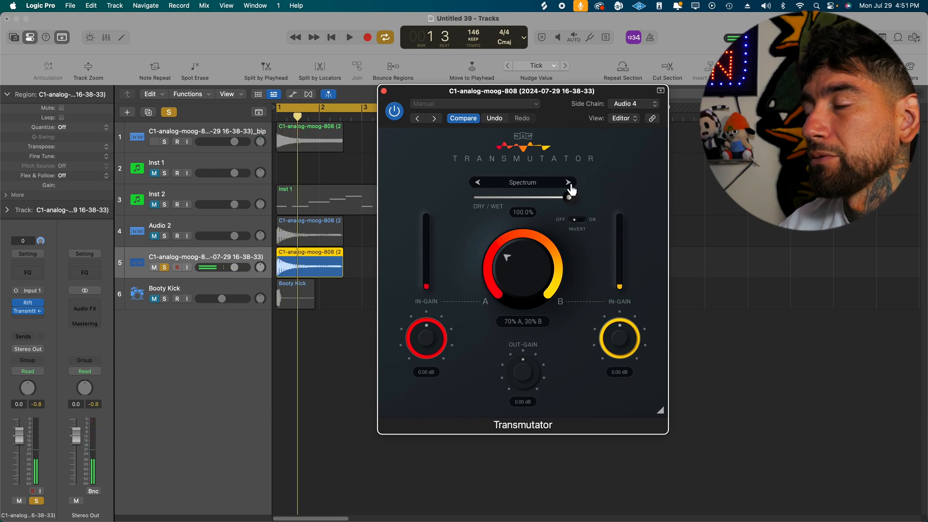
# Try Transmutator's modes from Spectrum through Transients during playback, setting the blend to 74% A, 26% B.
pyautogui.press('space')
pyautogui.click(568, 183)
pyautogui.click(569, 183)
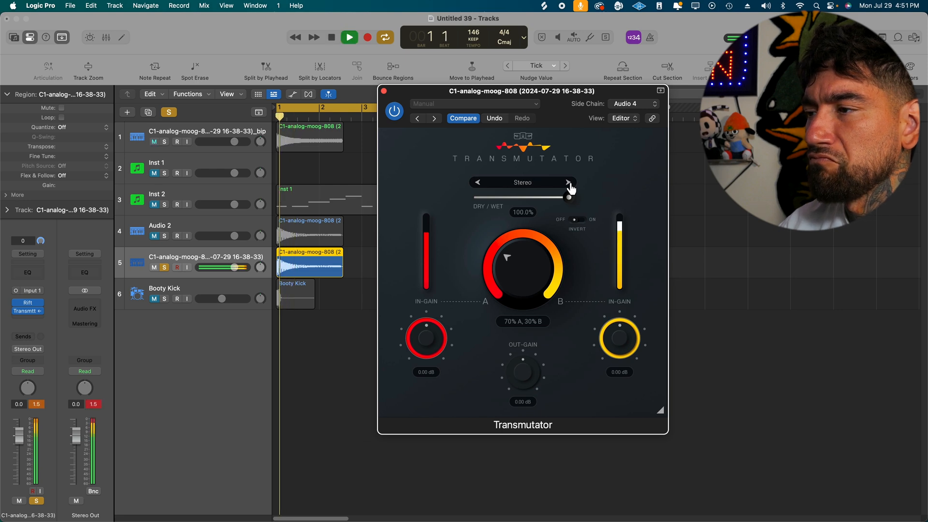
pyautogui.press('space')
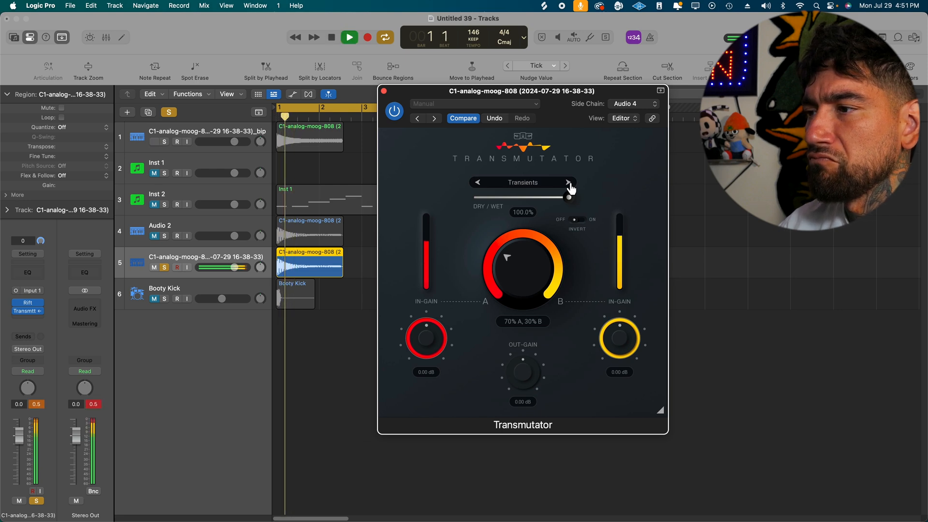
pyautogui.moveTo(506, 259); pyautogui.dragTo(502, 272)
pyautogui.moveTo(523, 223); pyautogui.dragTo(522, 250)
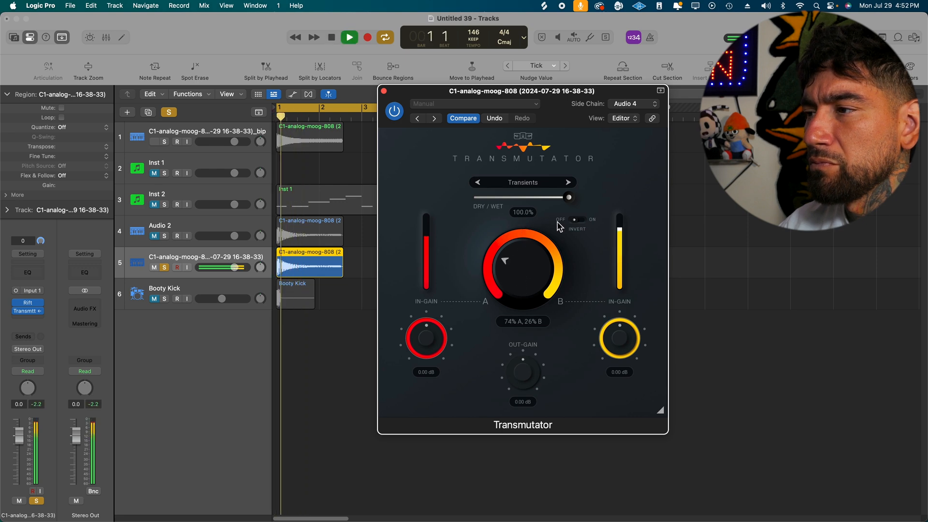
# Try Transmutator's Dynamics mode with the blend at 81% A, 19% B, and close the plug-in window.
pyautogui.press('space')
pyautogui.press('space')
pyautogui.press('space')
pyautogui.press('space')
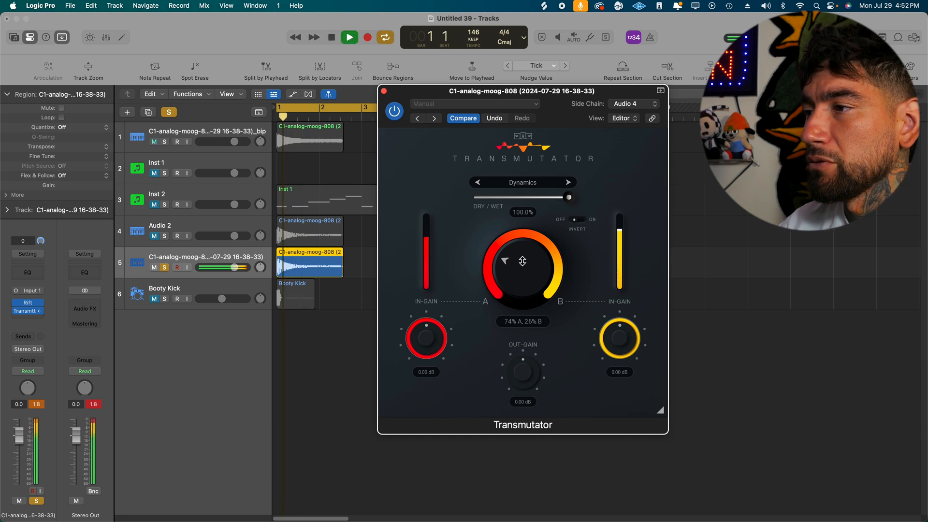
pyautogui.press('space')
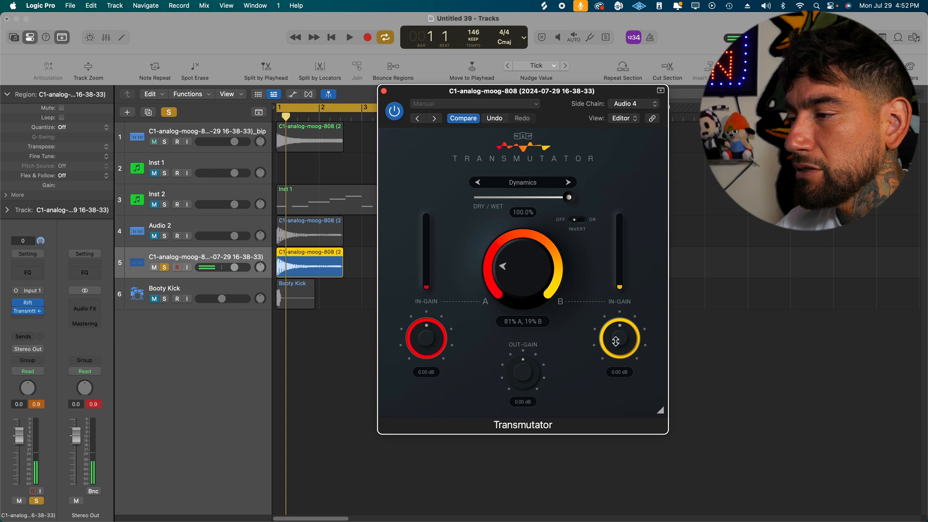
pyautogui.press('super+w')
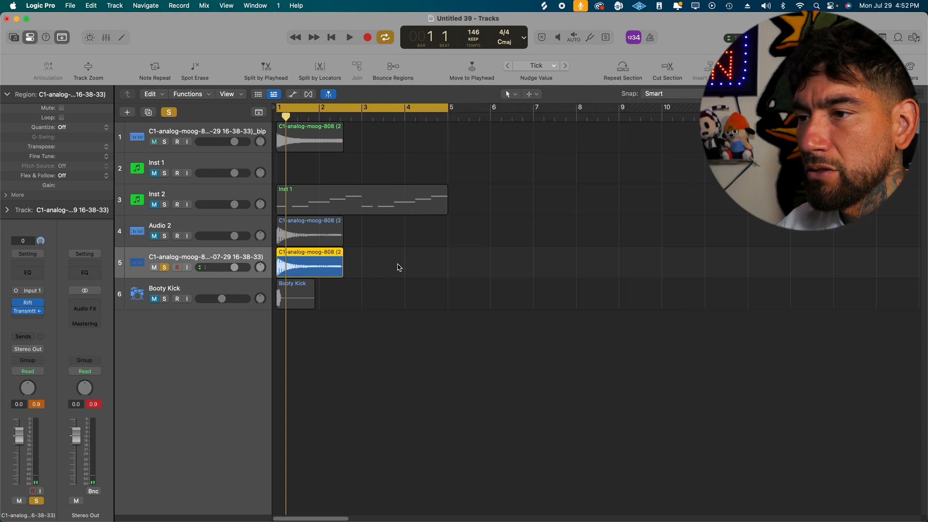
# Reopen Transmutator, return it to Filter mode, set the blend to 78% A, 22% B while listening, and close it.
pyautogui.click(28, 311)
pyautogui.press('space')
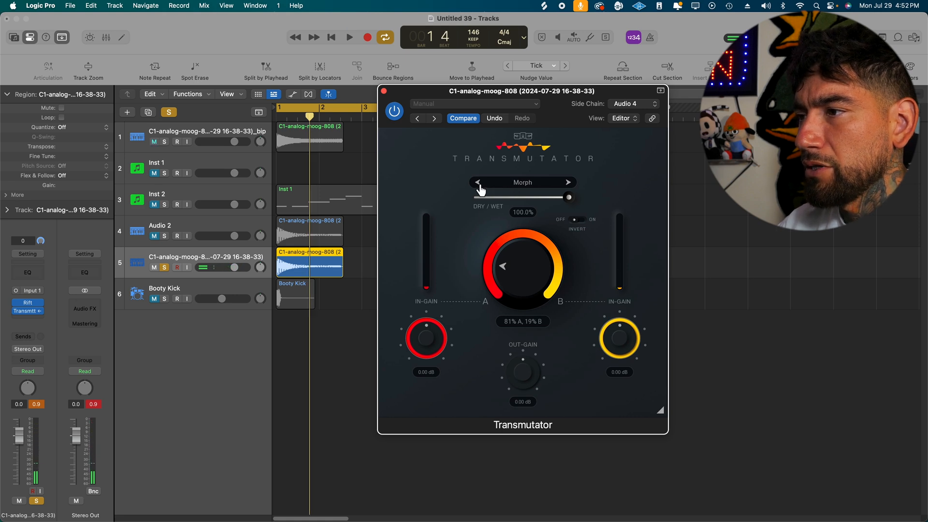
pyautogui.press('space')
pyautogui.click(477, 183)
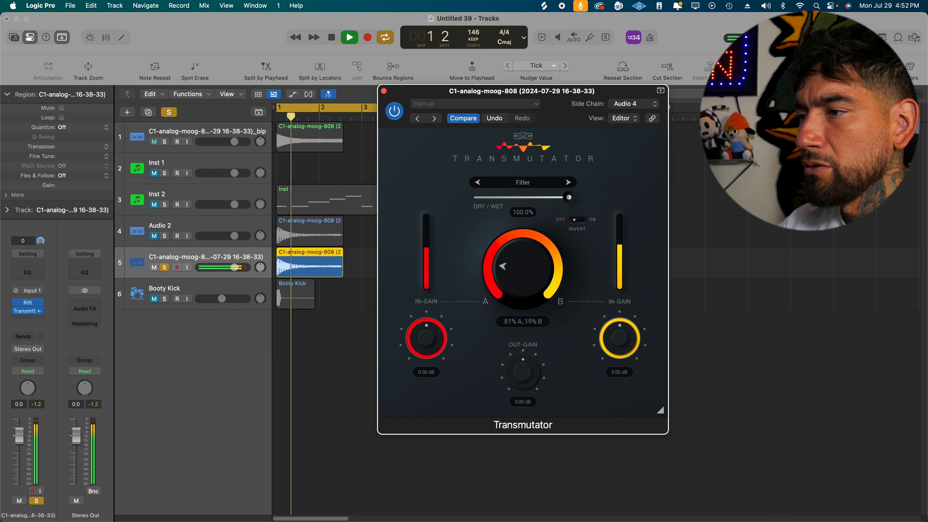
pyautogui.moveTo(507, 265); pyautogui.dragTo(508, 251)
pyautogui.press('space')
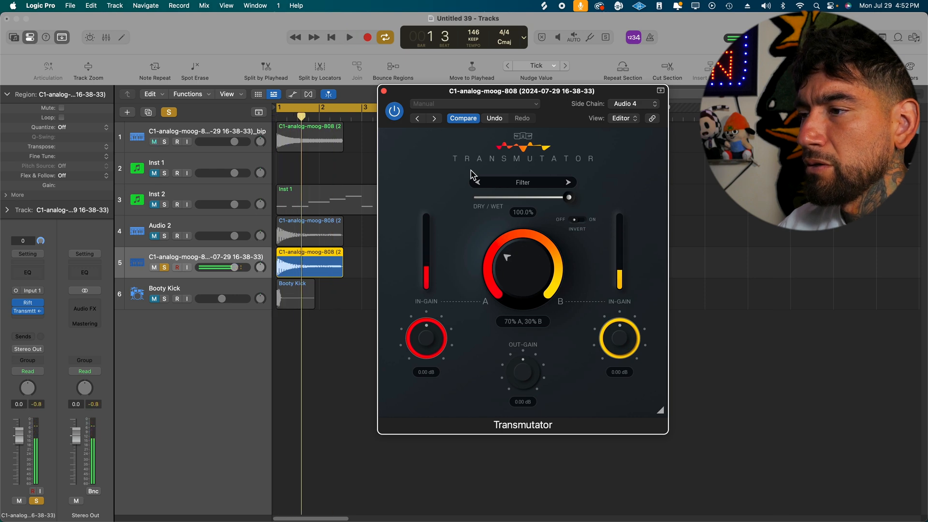
pyautogui.press('space')
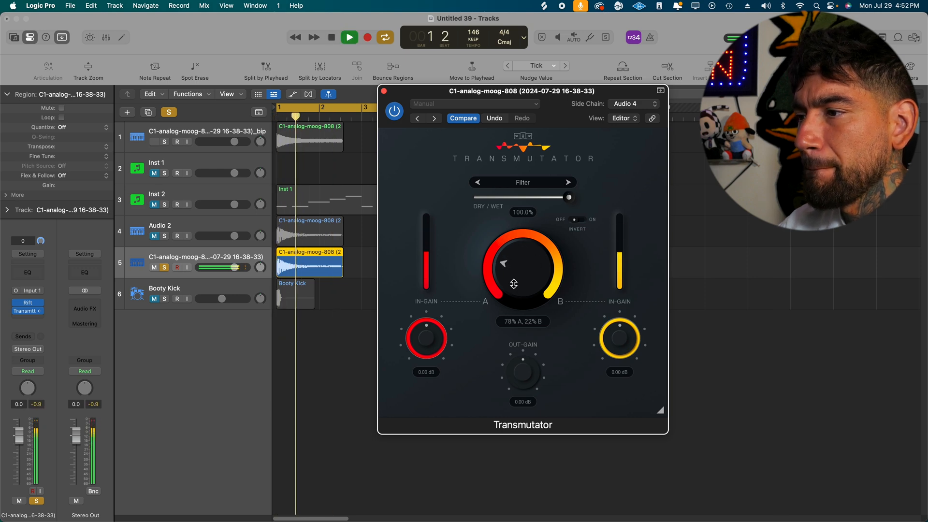
pyautogui.press('space')
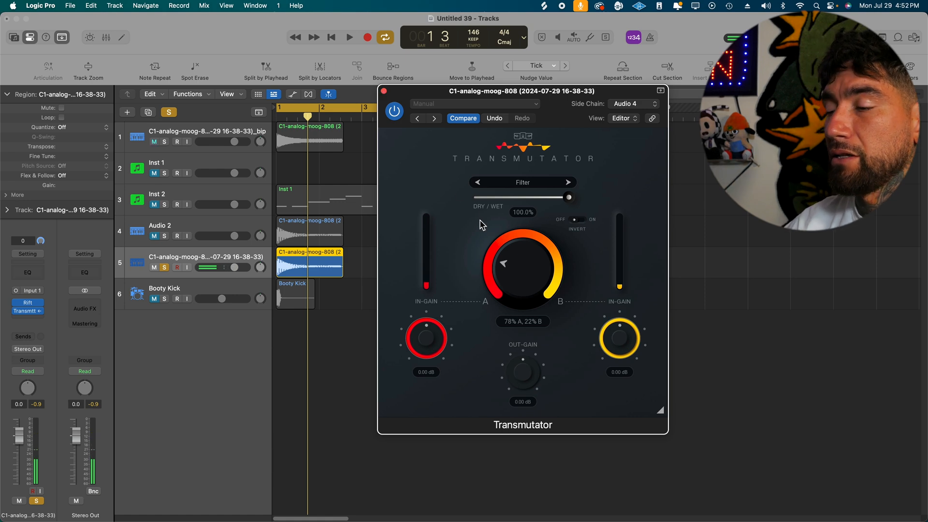
pyautogui.click(383, 92)
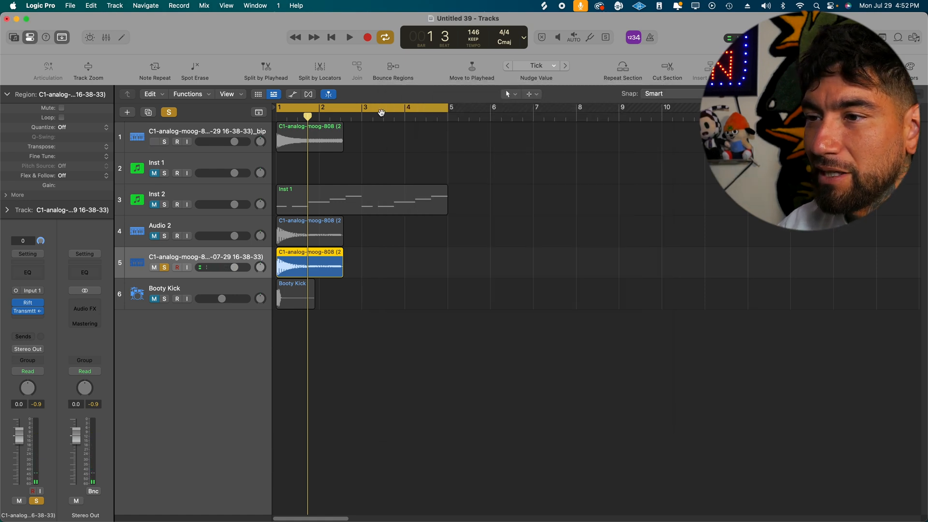
# Bounce the Transmutator-processed 808 region in place to a new track, leaving the source and keeping normalization off.
pyautogui.rightClick(297, 249)
pyautogui.click(303, 252)
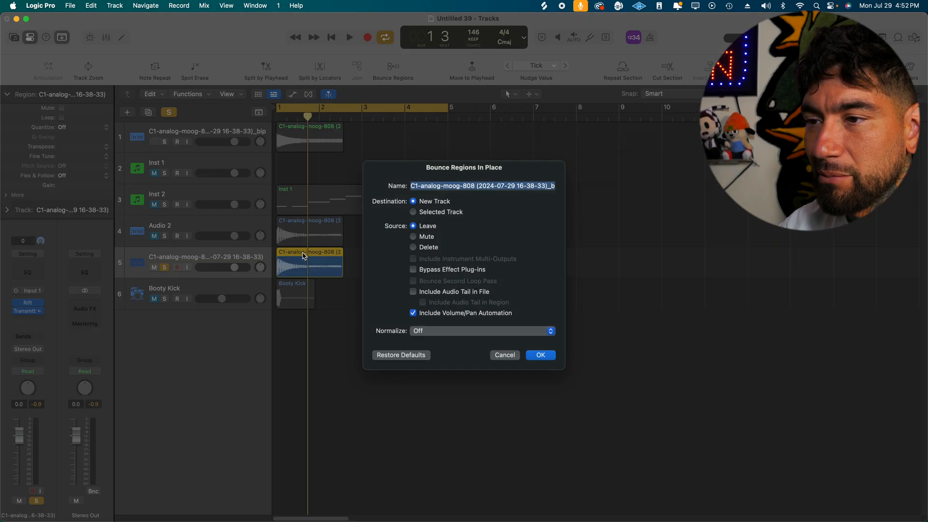
pyautogui.click(537, 358)
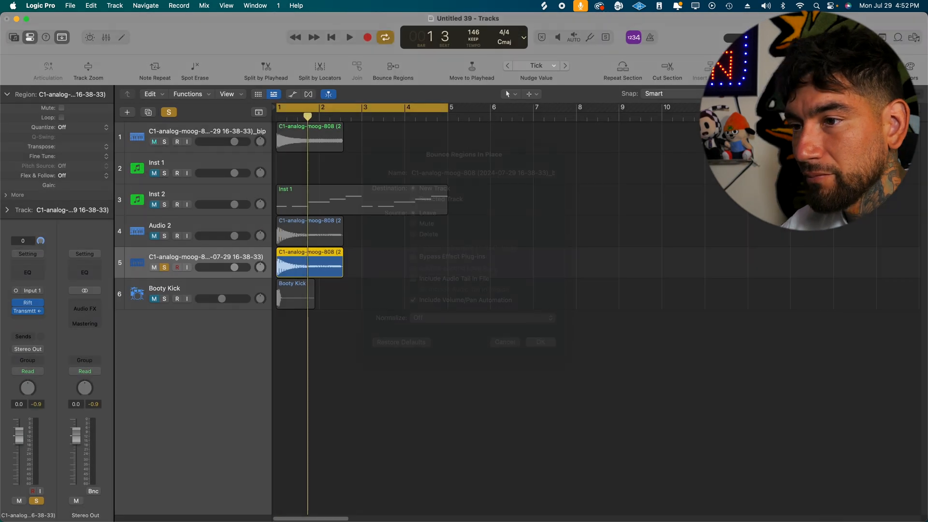
# Solo the bounced 808 instead of its source track, play it from the start, and clear the solo.
pyautogui.click(240, 260)
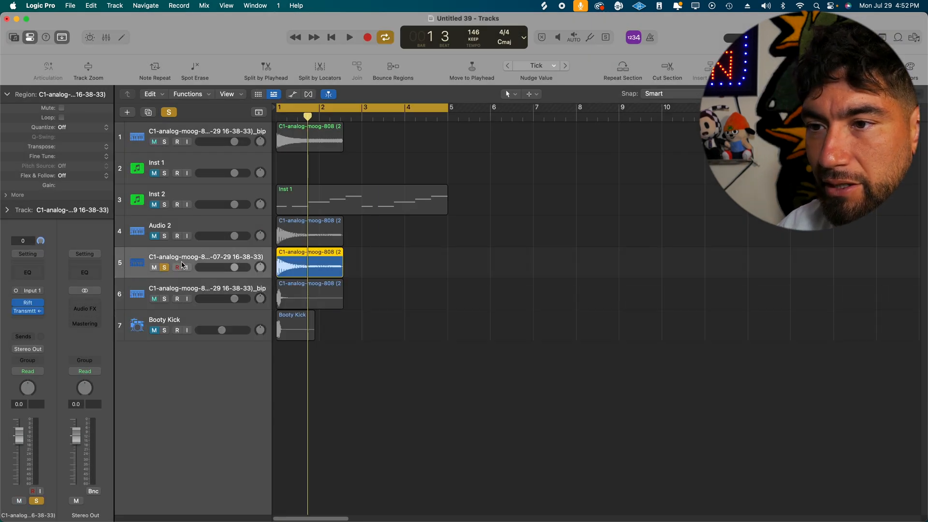
pyautogui.click(165, 268)
pyautogui.click(164, 299)
pyautogui.click(195, 290)
pyautogui.press('space')
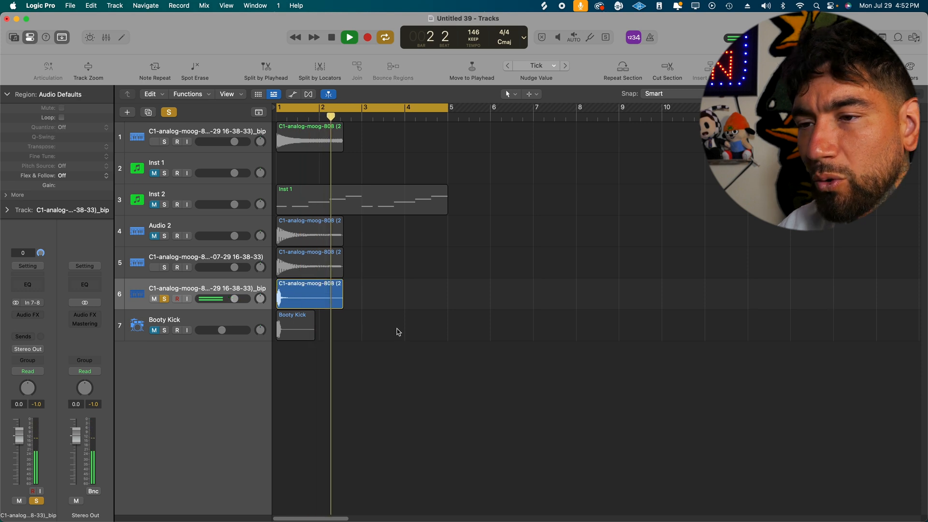
pyautogui.press('Return')
pyautogui.press('space')
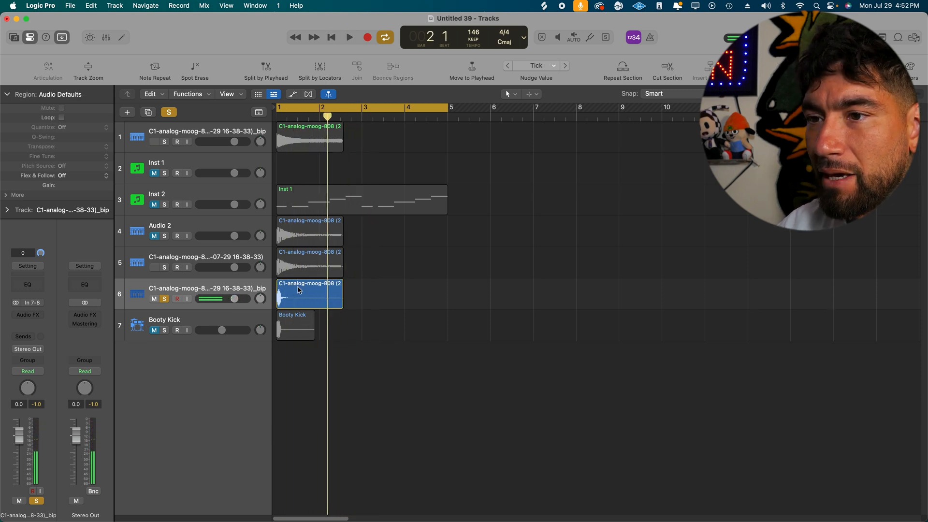
pyautogui.click(163, 299)
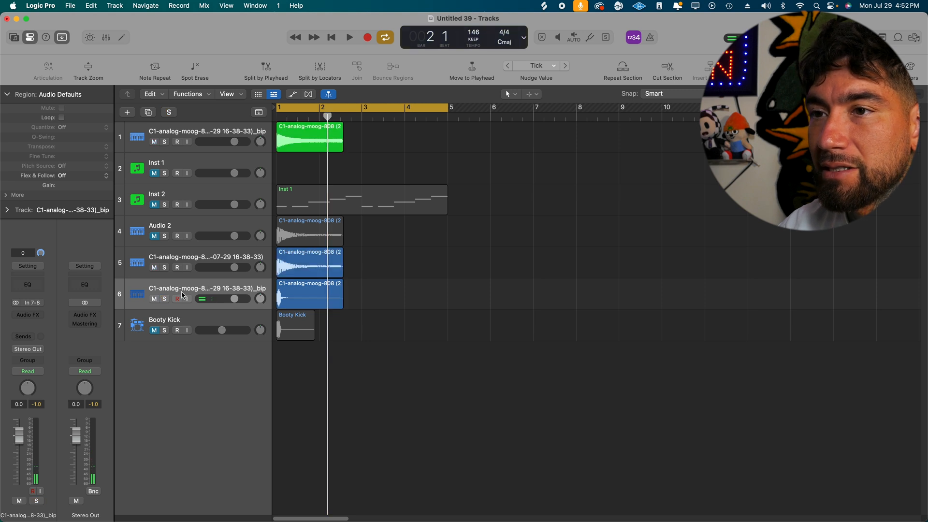
# Move the bounced 808 track directly below the first 808 track and color its region bright green.
pyautogui.moveTo(182, 295); pyautogui.dragTo(182, 168)
pyautogui.click(910, 66)
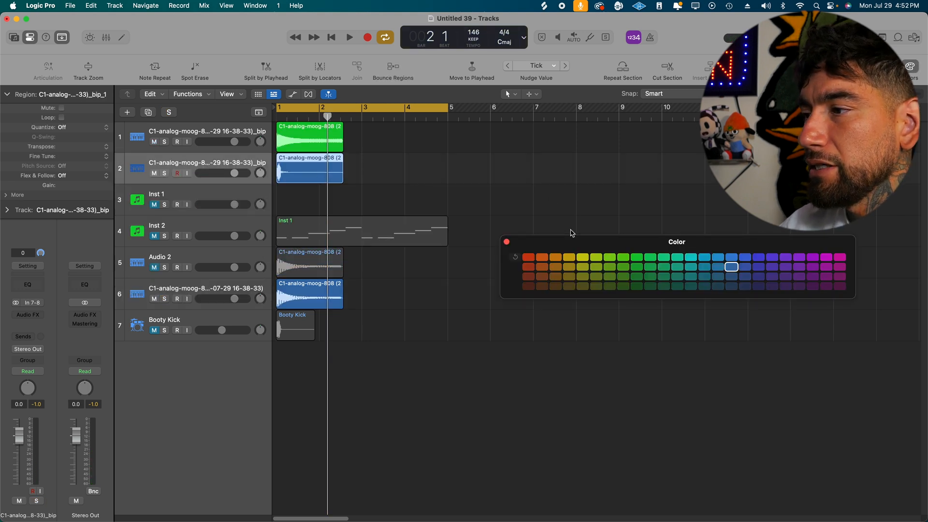
pyautogui.click(624, 257)
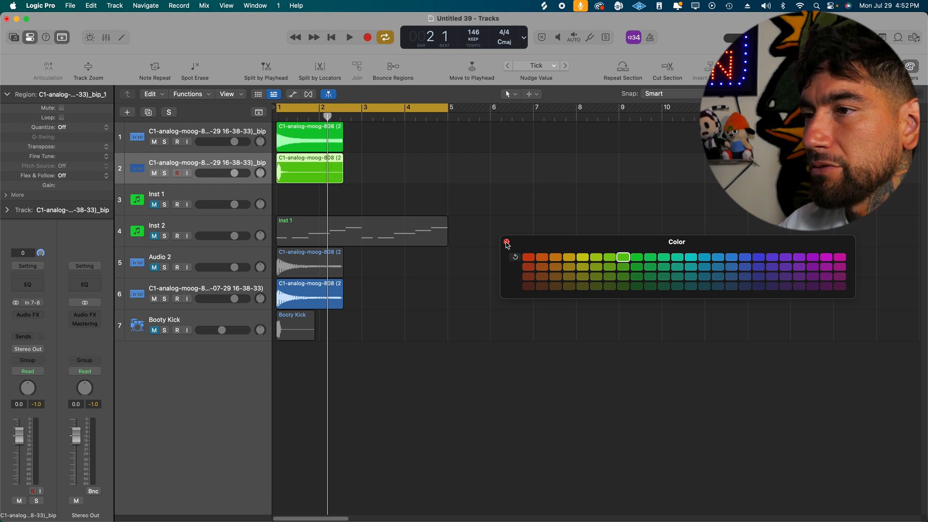
pyautogui.click(506, 243)
pyautogui.click(480, 191)
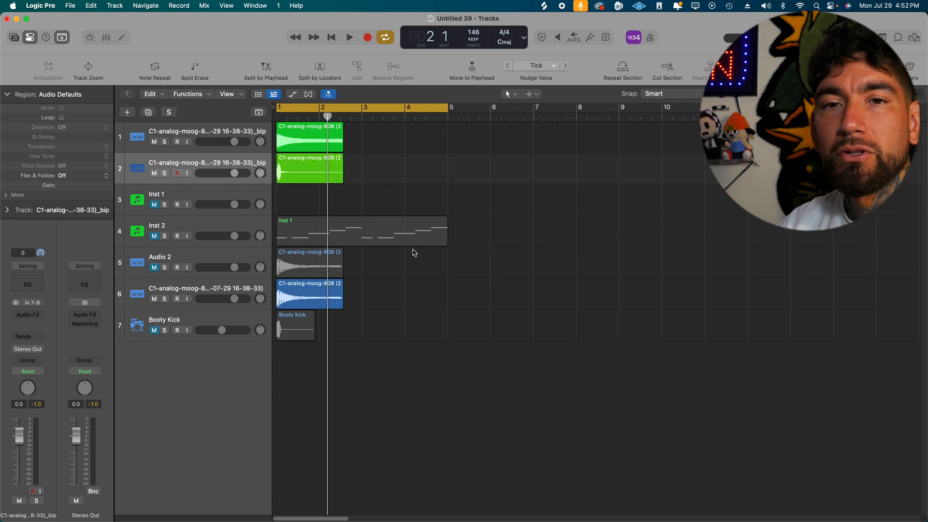